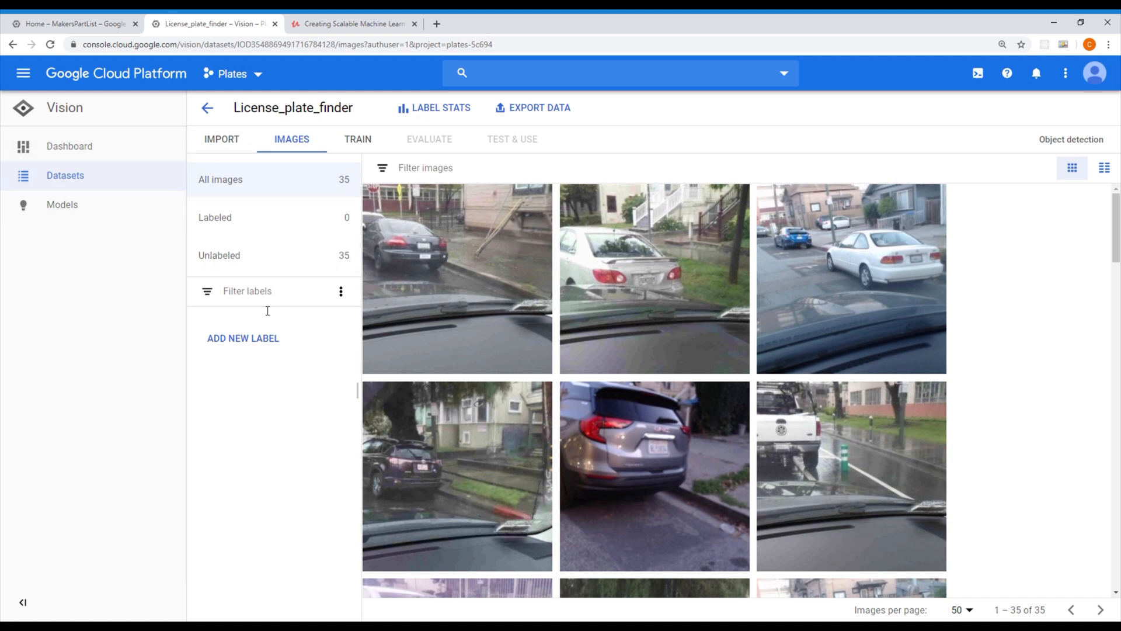
- Add two new labels, license_plate and car, to the dataset
left_click_drag(286, 339, 162, 325)
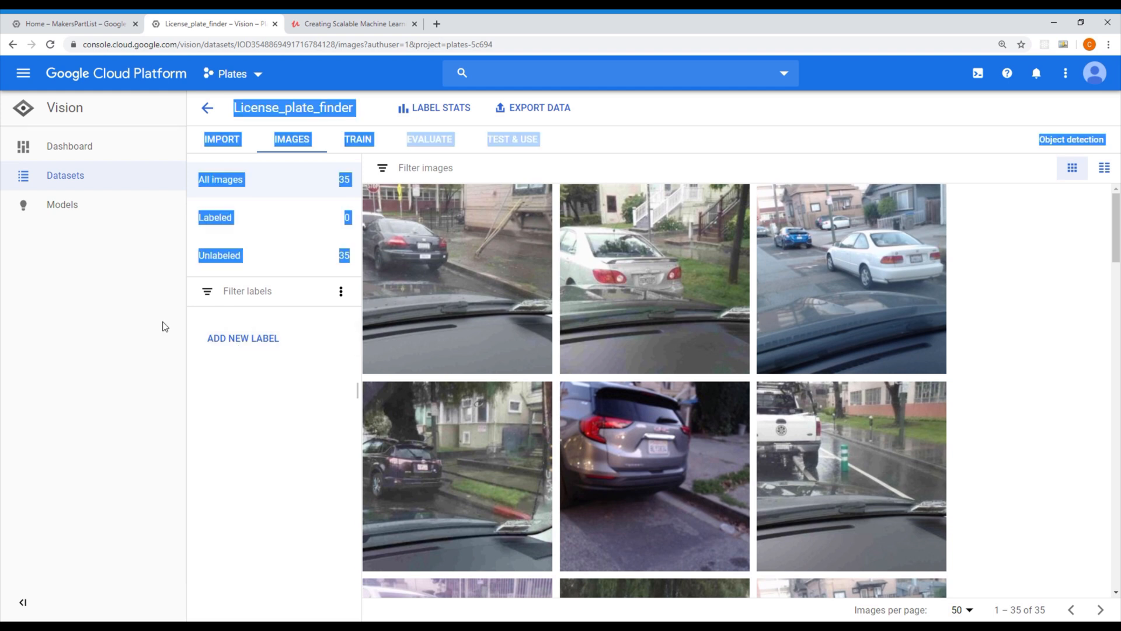
left_click(258, 345)
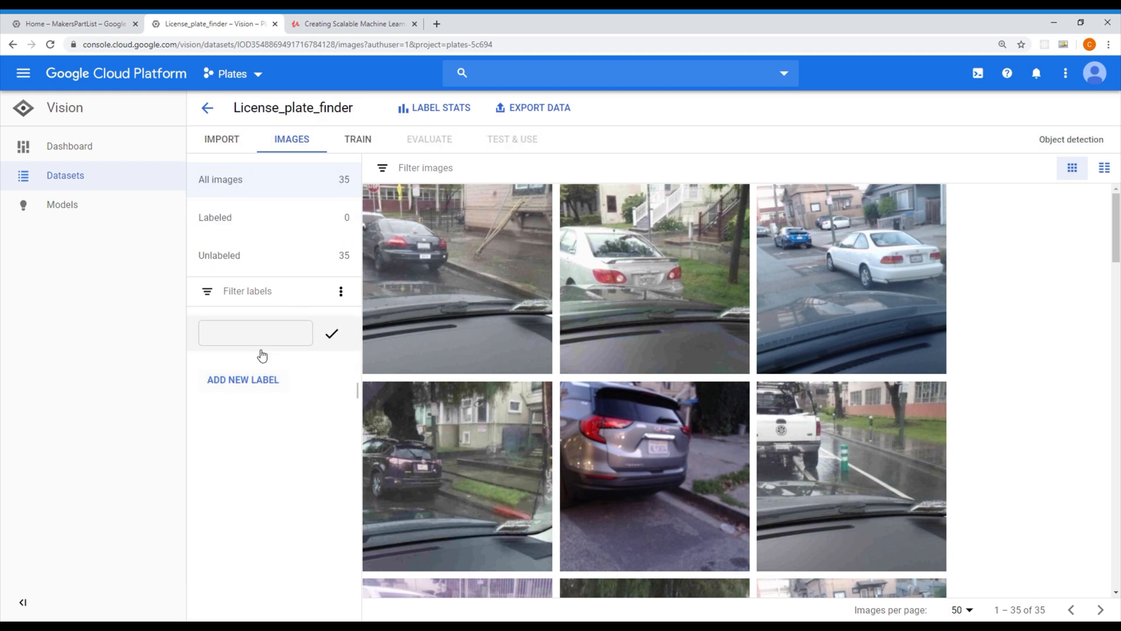
left_click(257, 344)
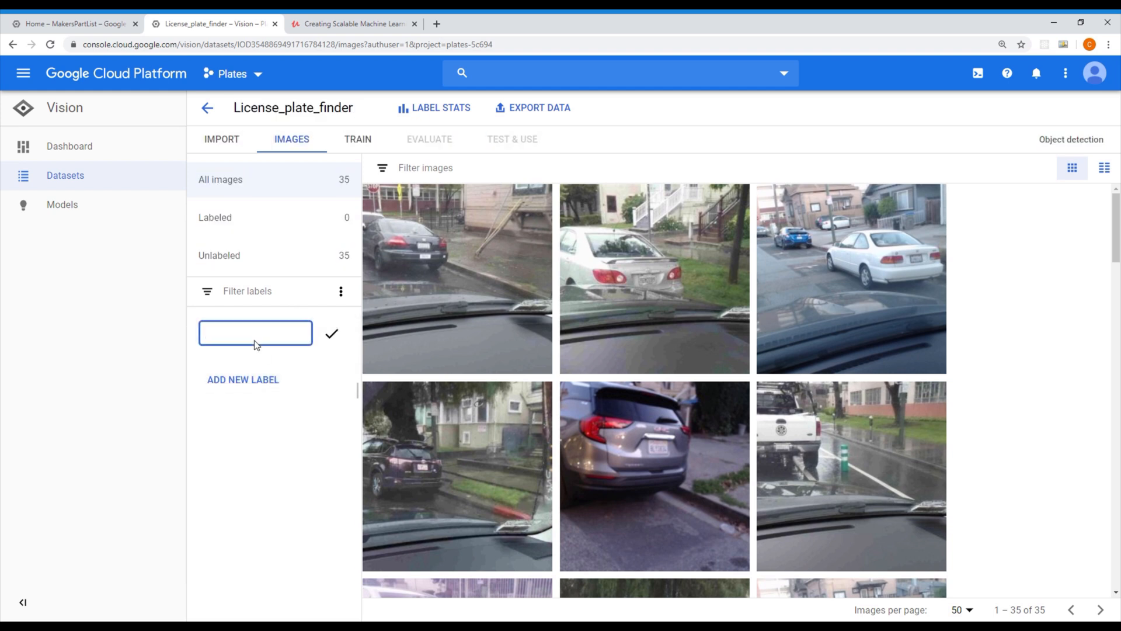
type("license_plate")
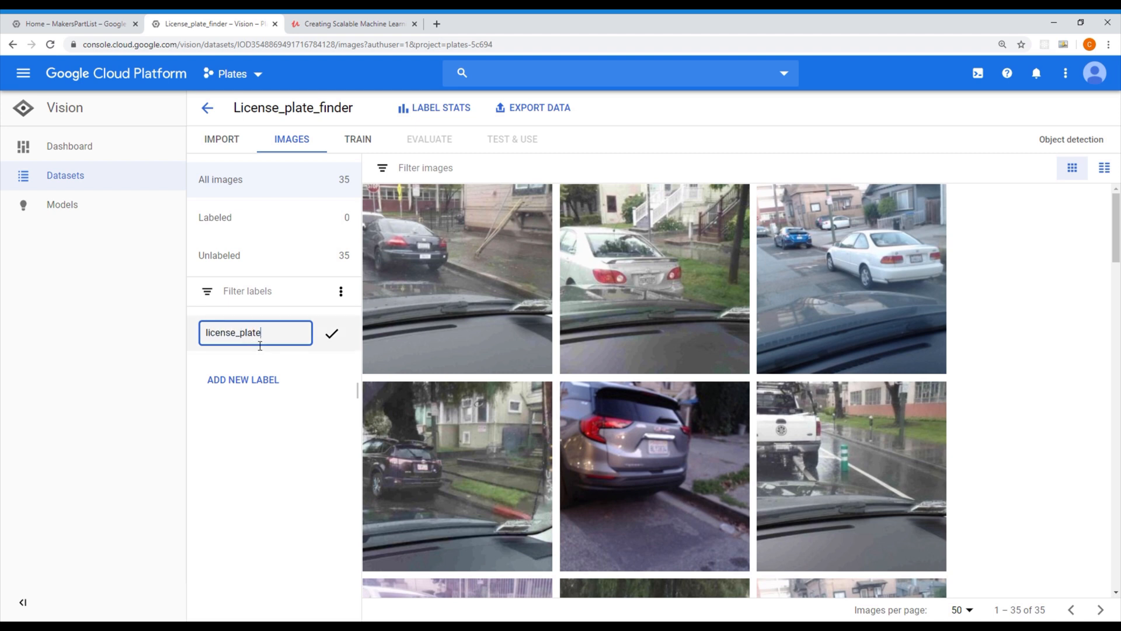
key("Return")
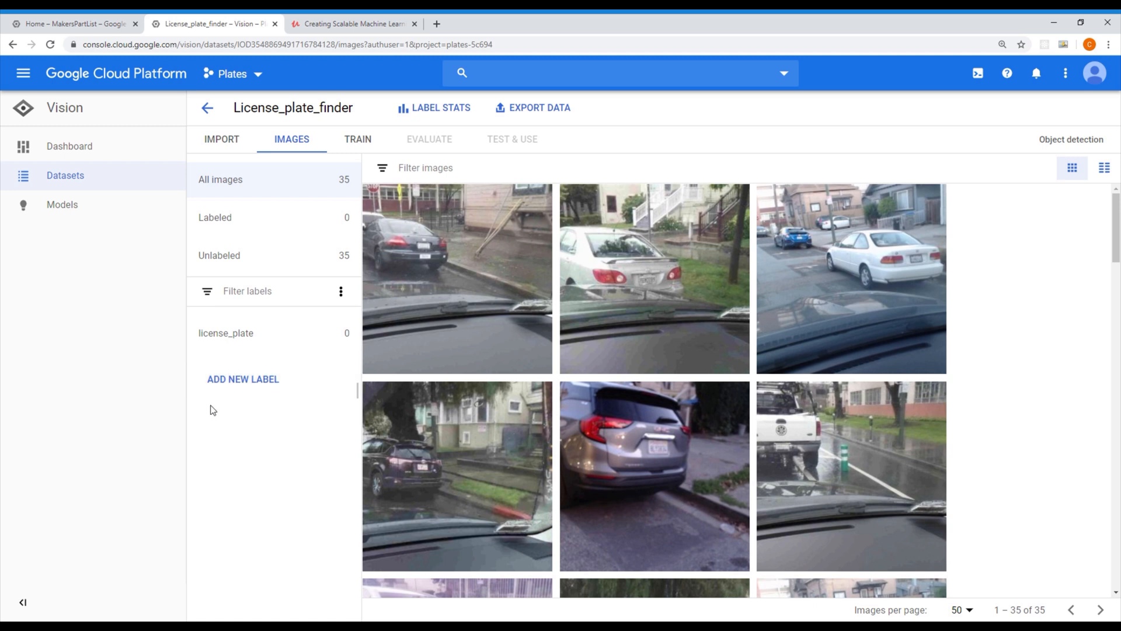
left_click(258, 380)
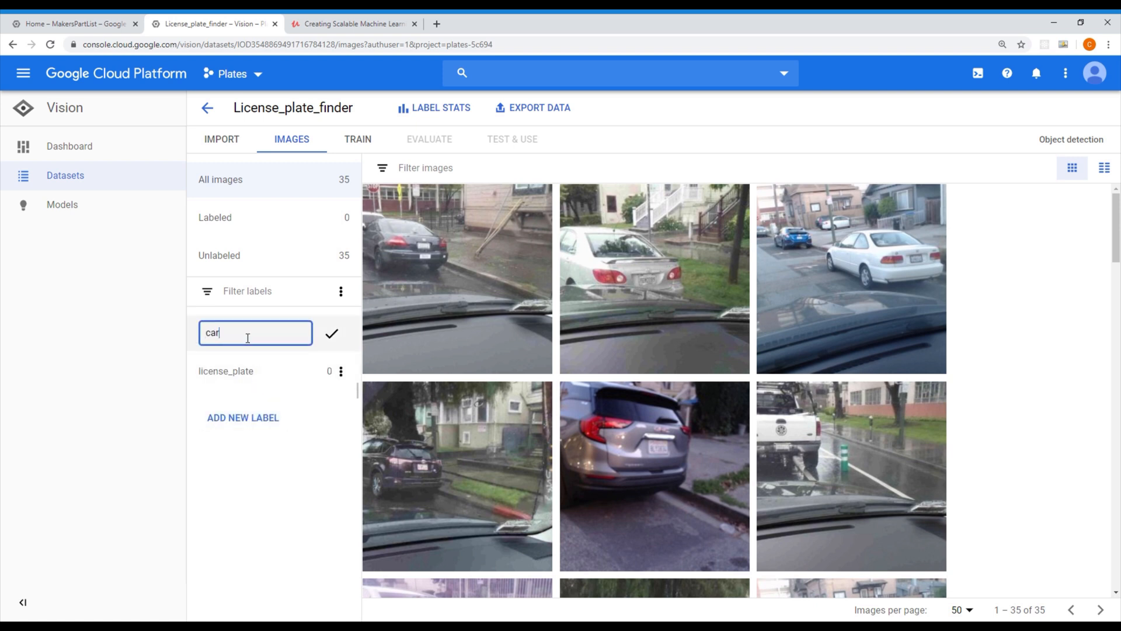
type("car")
key("Return")
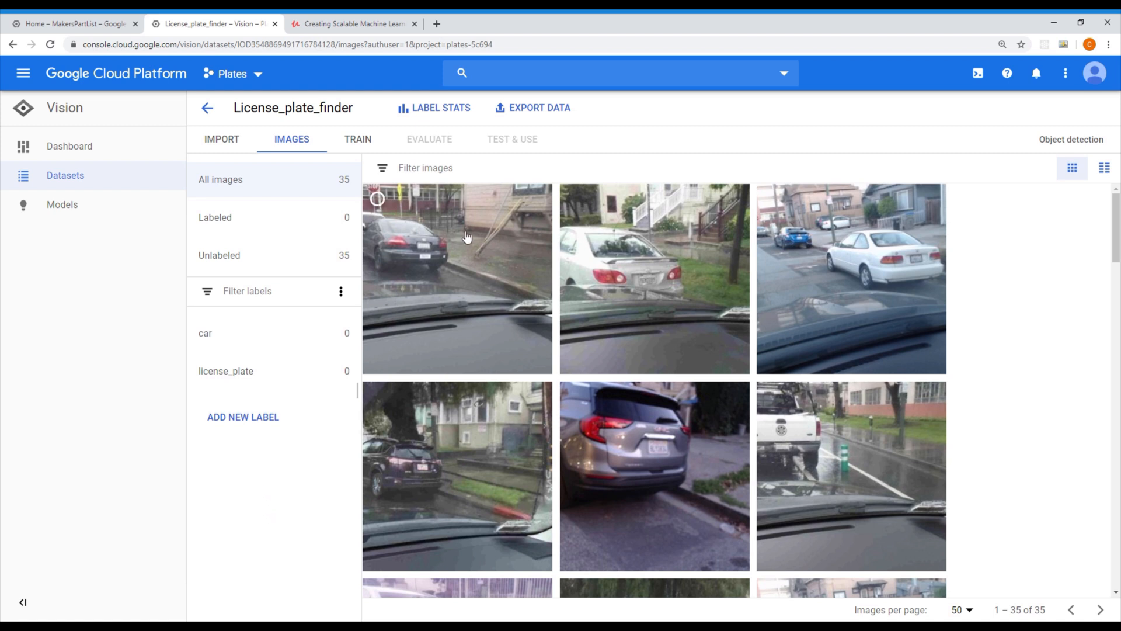
- Filter to the unlabeled images, open the first one, and box the dark sedan's plate with the label license_plate
left_click(242, 262)
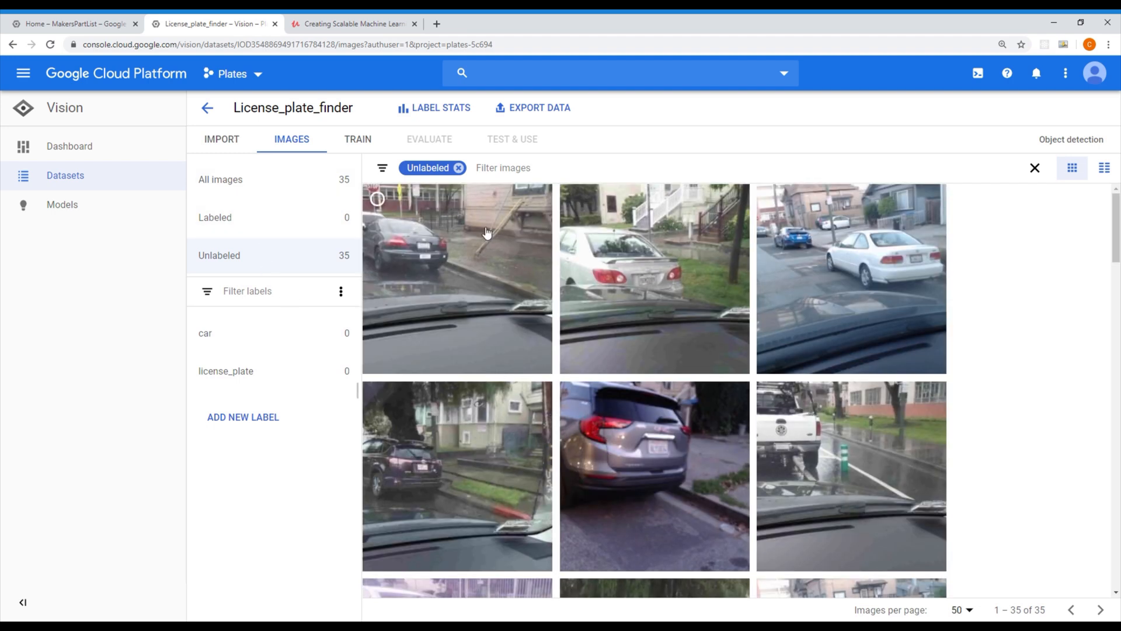
left_click(486, 232)
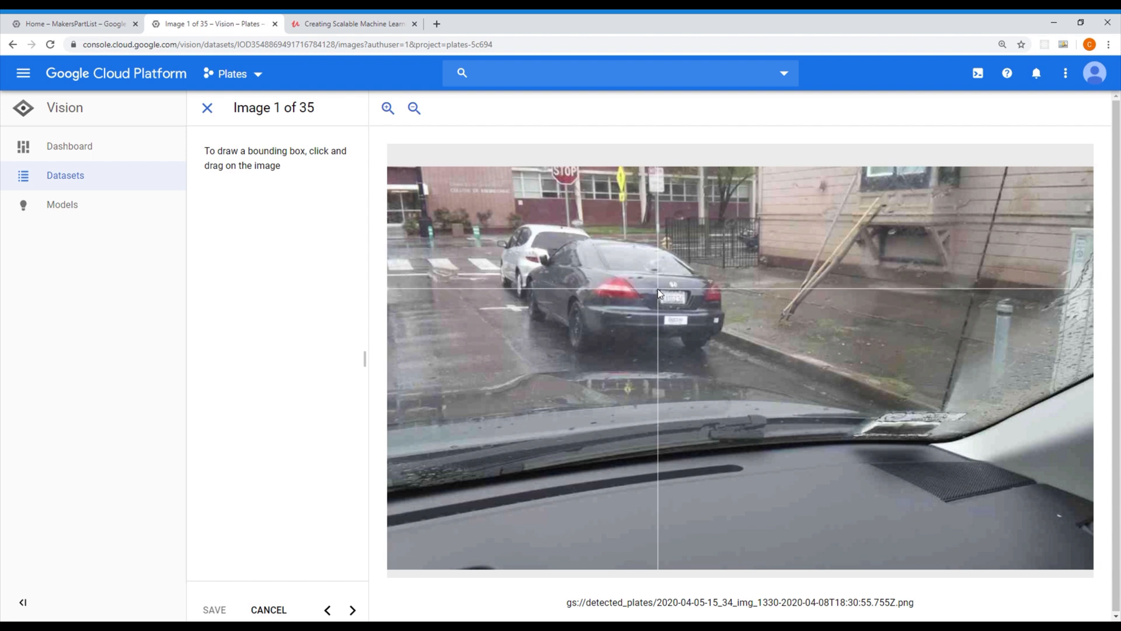
left_click_drag(657, 288, 688, 307)
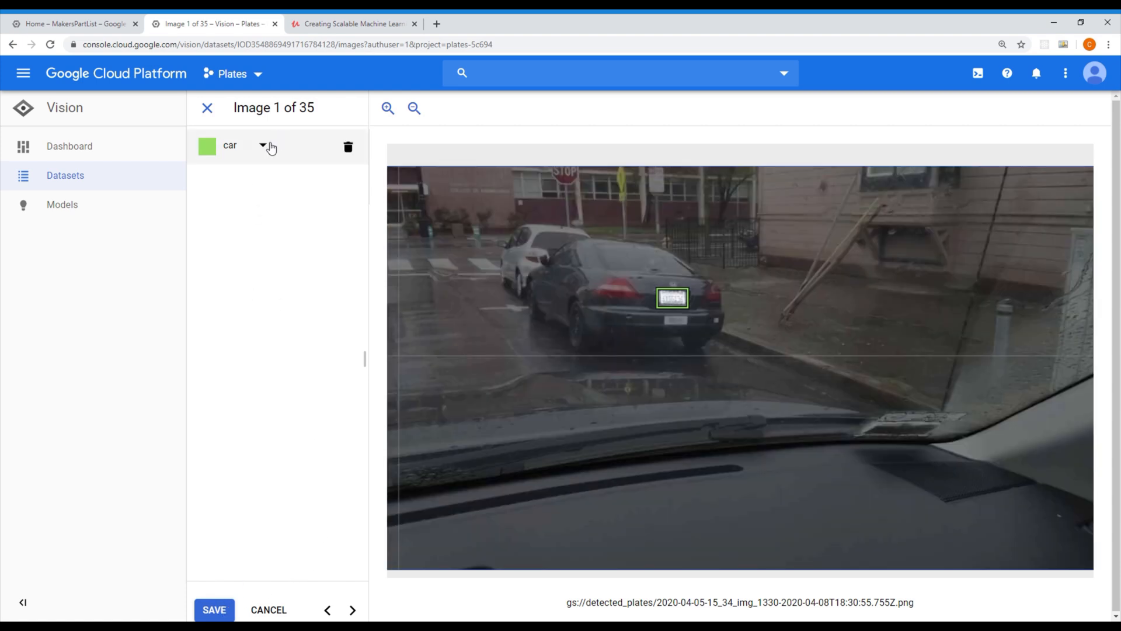
left_click(264, 146)
left_click(283, 185)
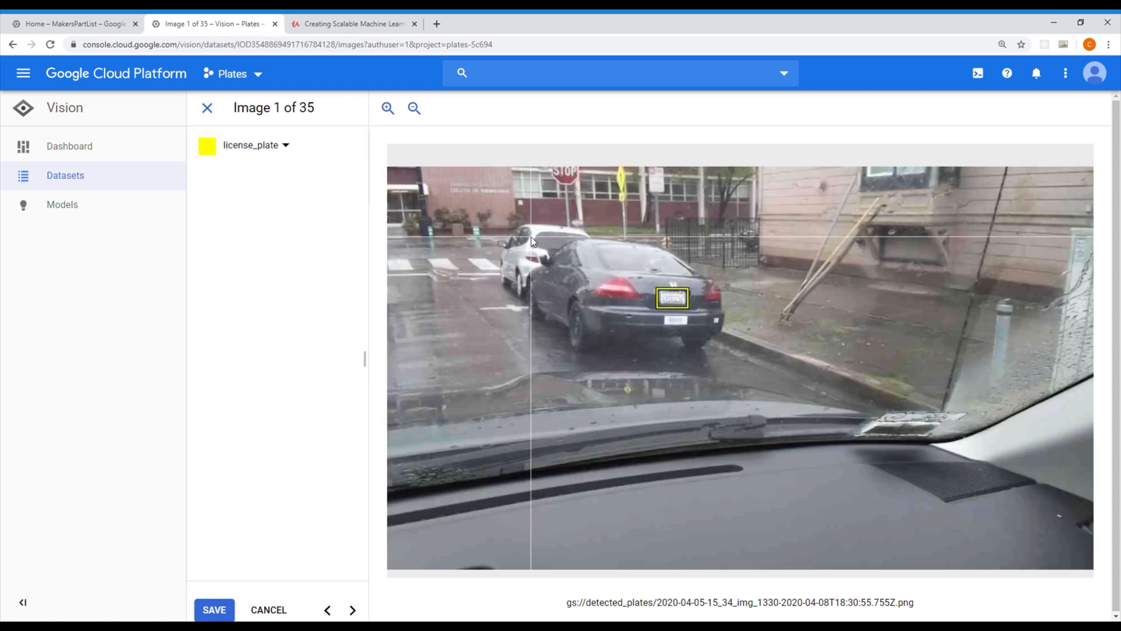
- Draw car bounding boxes around the dark sedan and the white car ahead of it, and save the image's annotations
left_click_drag(531, 237, 735, 357)
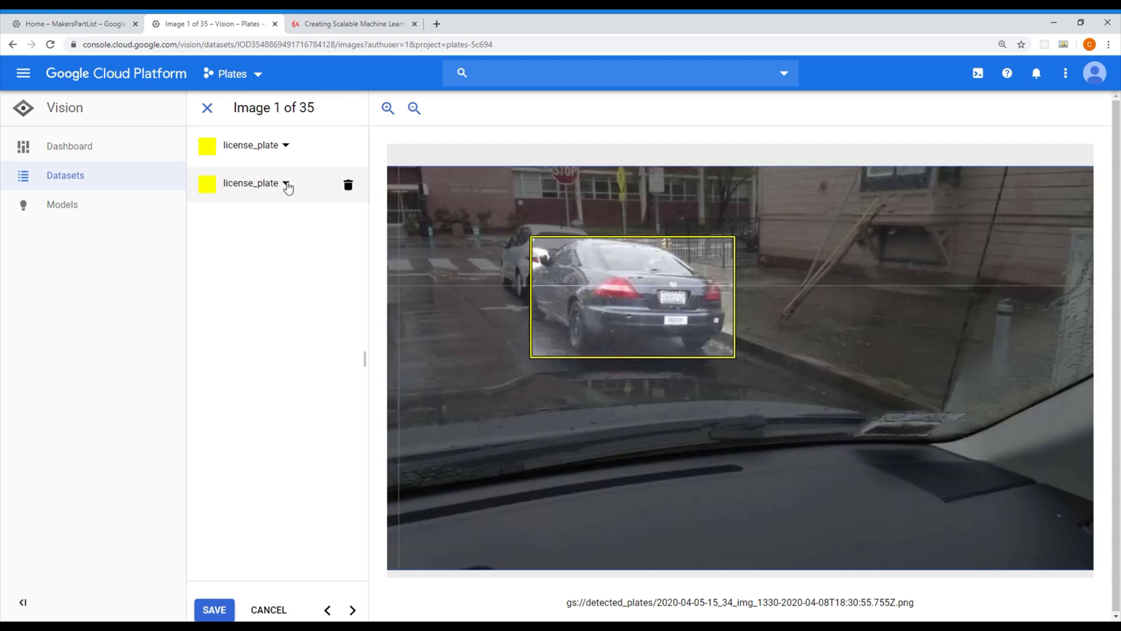
left_click(285, 183)
left_click(268, 192)
mouse_move(498, 222)
left_mouse_down()
mouse_move(550, 313)
mouse_move(581, 296)
left_mouse_up()
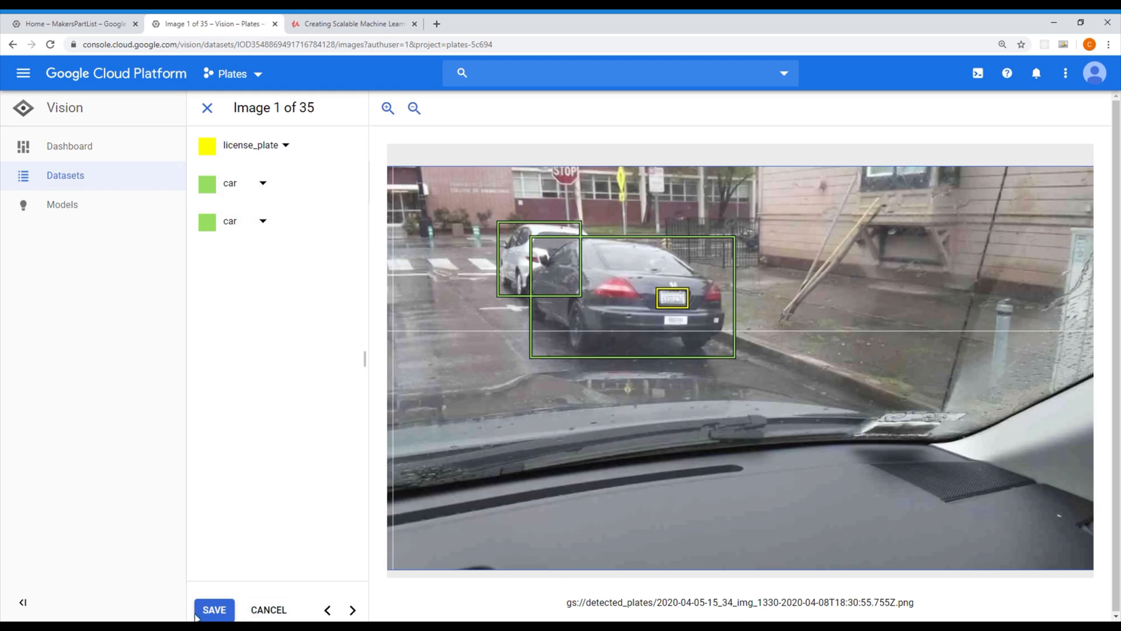
left_click(214, 610)
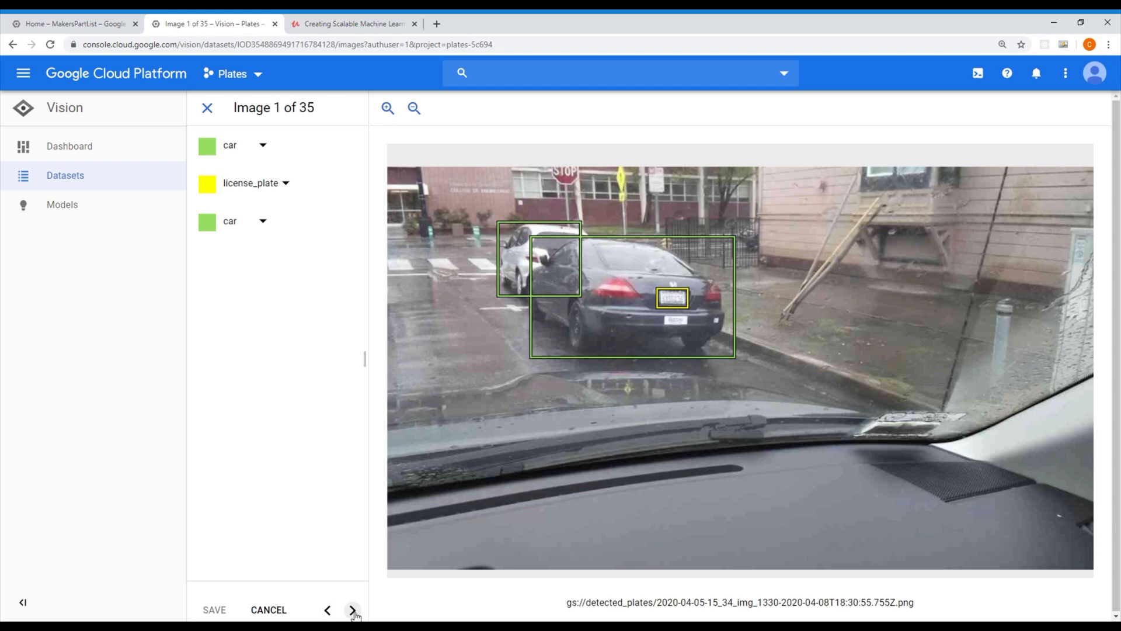
left_click(352, 610)
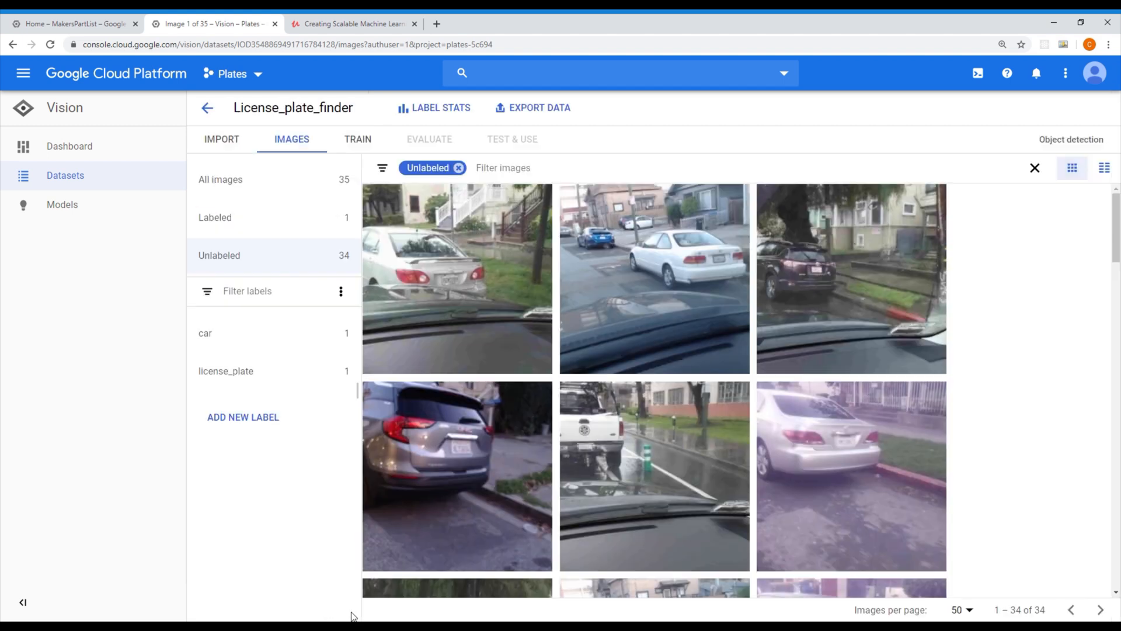
- Open the unlabeled image of the silver sedan and draw bounding boxes around both vehicles and both of their plates
left_click(467, 231)
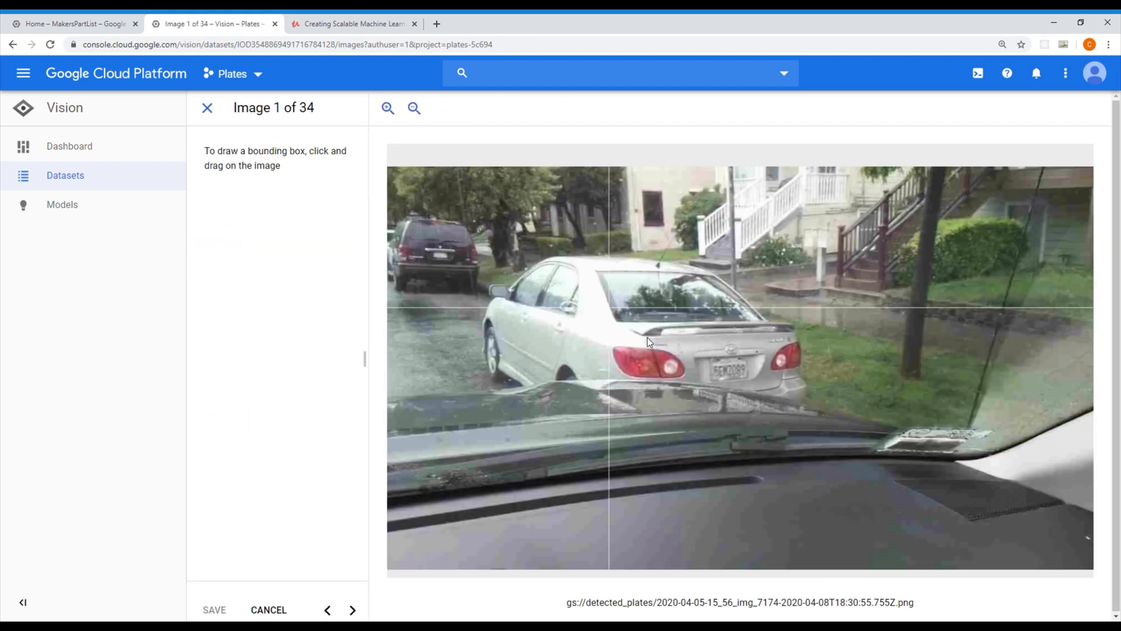
mouse_move(708, 354)
left_mouse_down()
mouse_move(756, 394)
mouse_move(749, 383)
left_mouse_up()
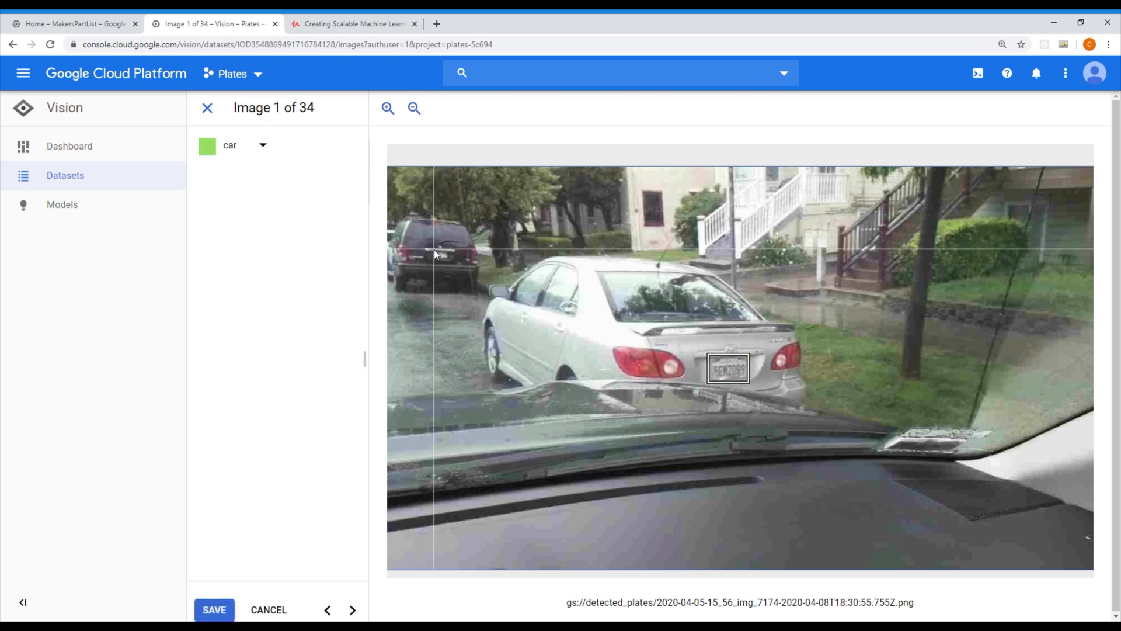
left_click_drag(434, 250, 813, 427)
left_click(351, 193)
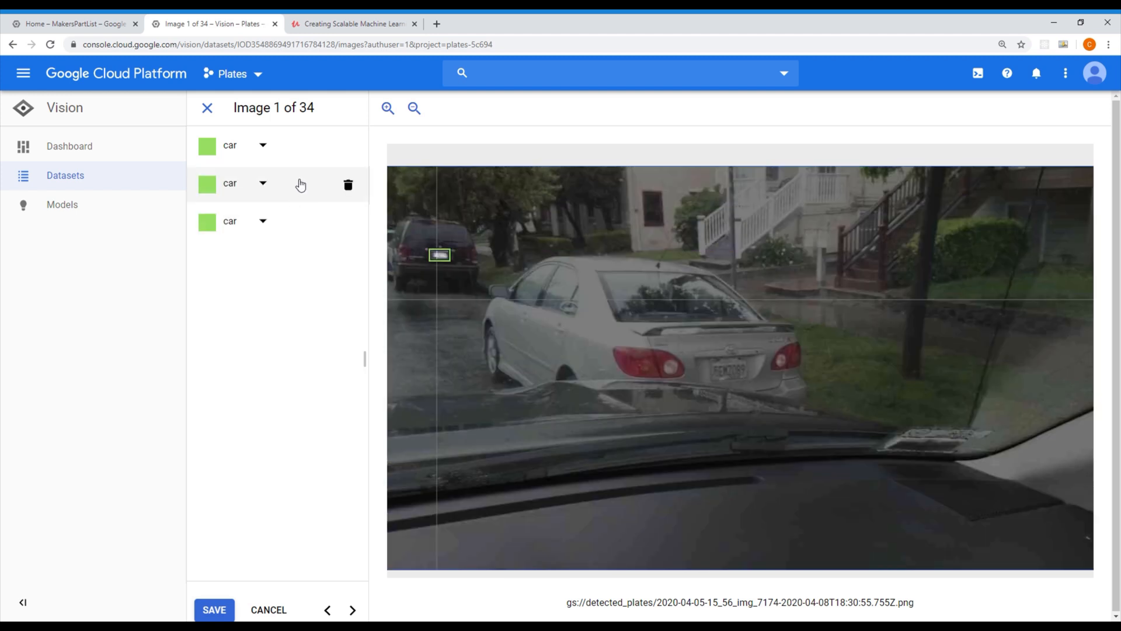
left_click_drag(395, 216, 477, 294)
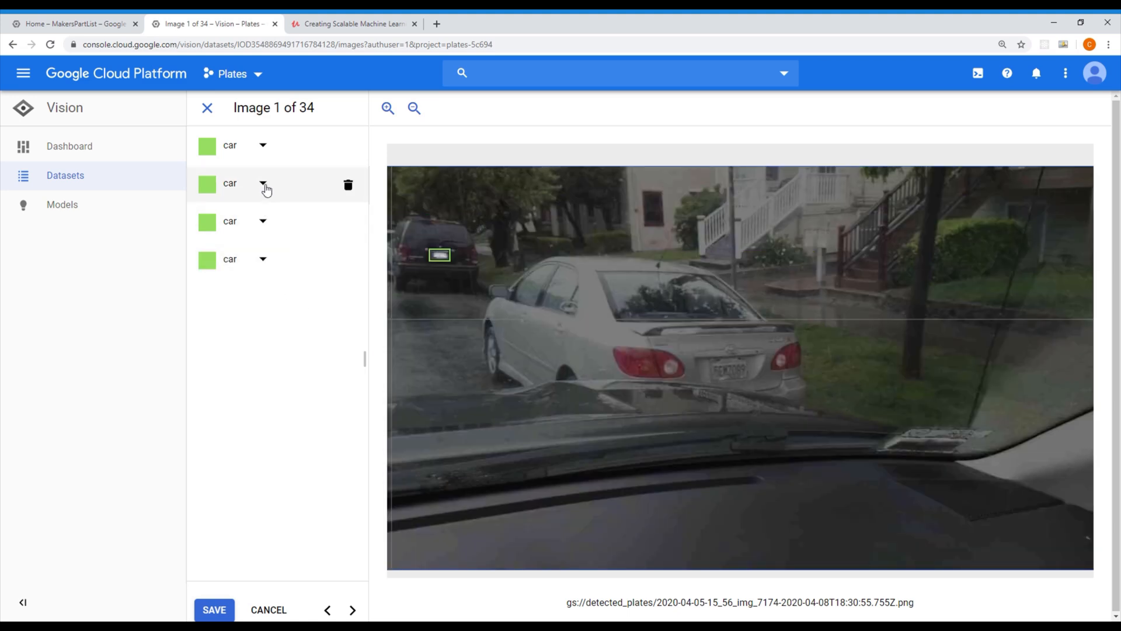
- Change the label of both plate boxes to license_plate and save the image's annotations
left_click(263, 183)
left_click(291, 215)
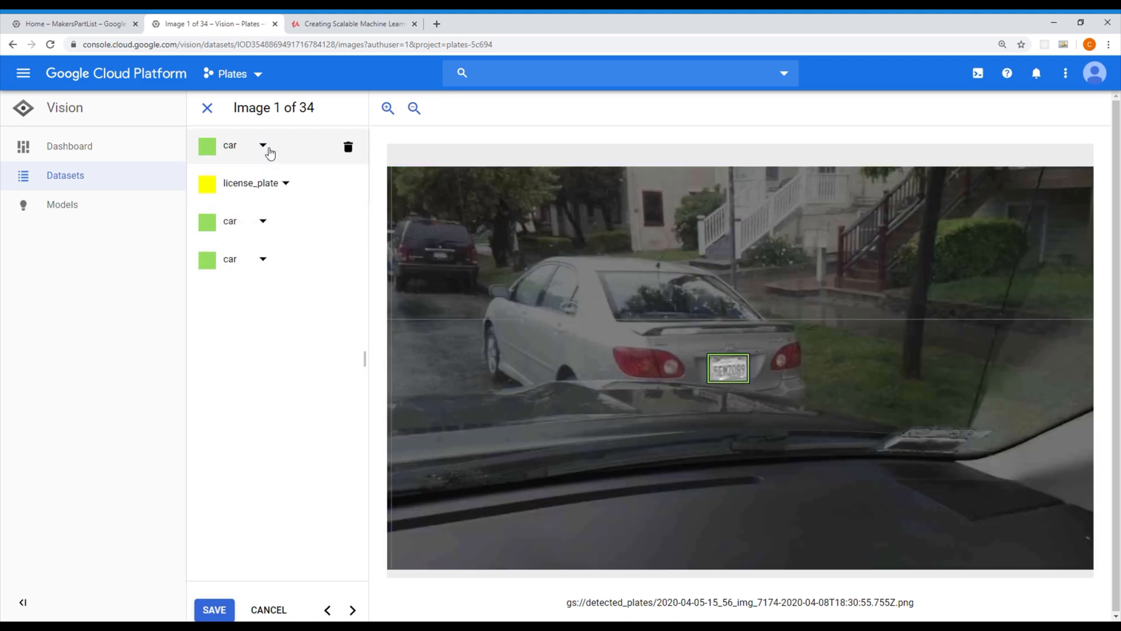
left_click(263, 145)
left_click(287, 179)
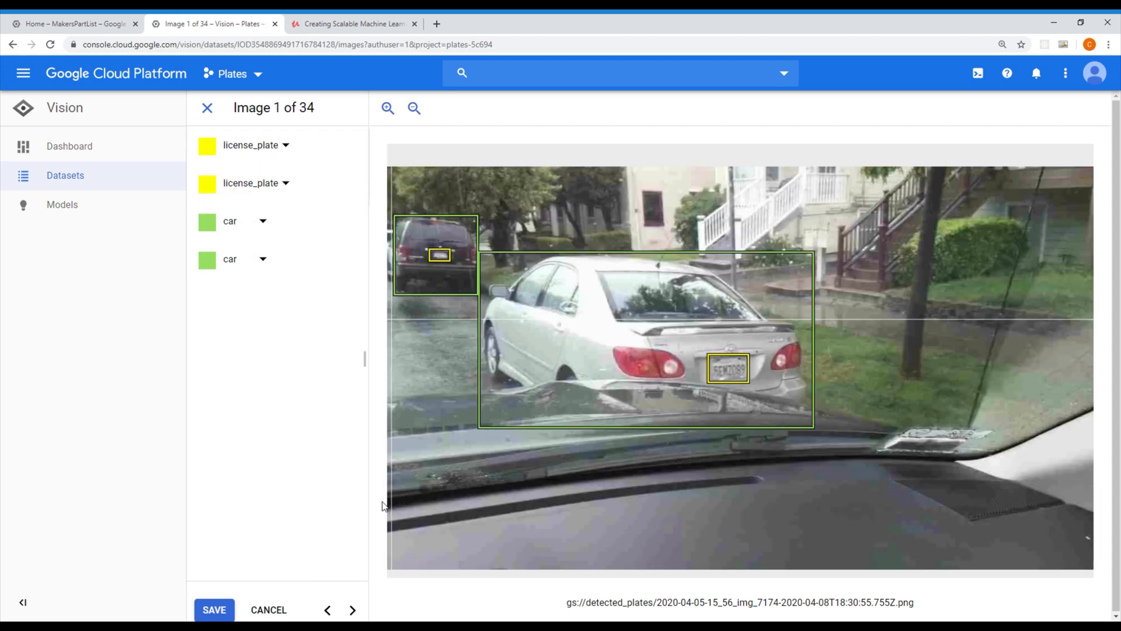
left_click(230, 614)
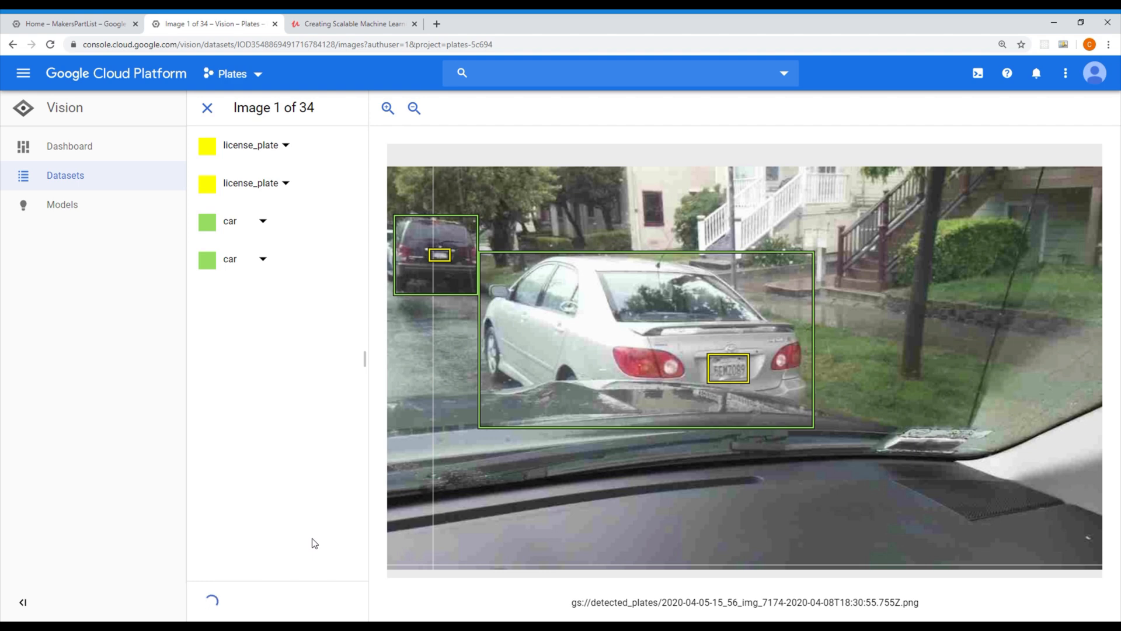
left_click(353, 609)
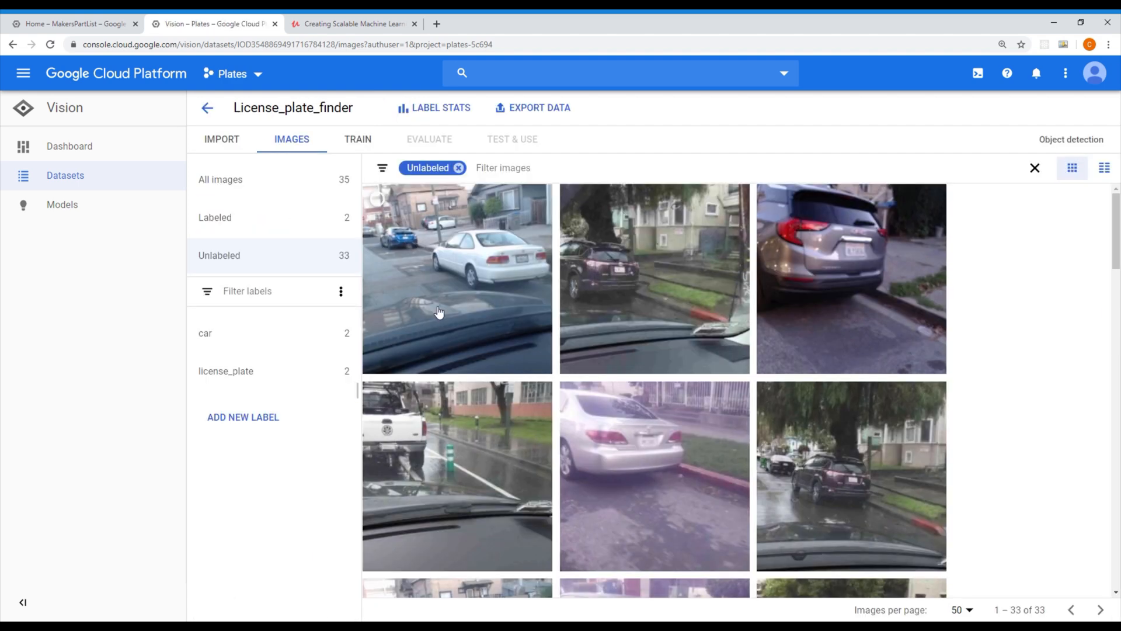
- Open the unlabeled image of the white coupe and draw car boxes around the coupe, blue car, distant grey car and two background cars
left_click(458, 320)
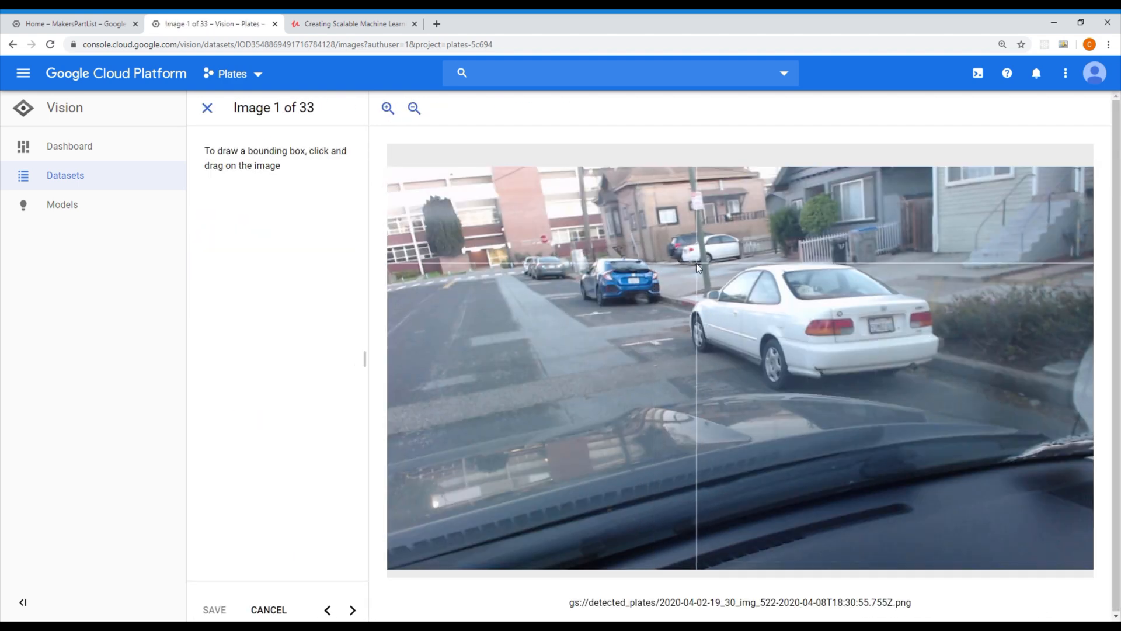
left_click_drag(685, 261, 940, 391)
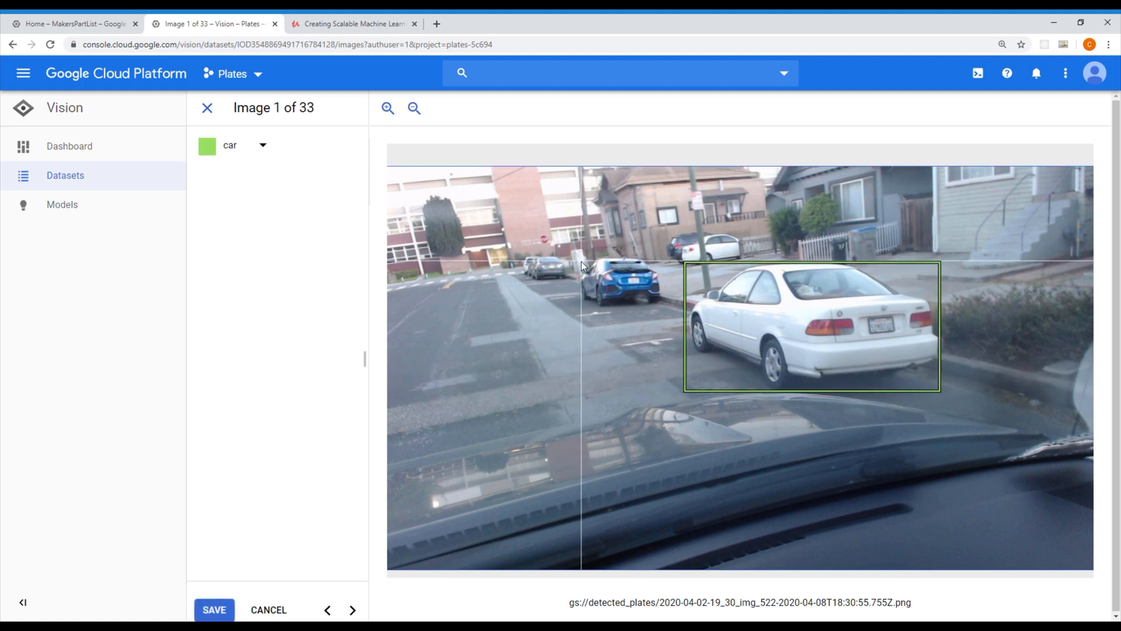
left_click_drag(580, 260, 663, 306)
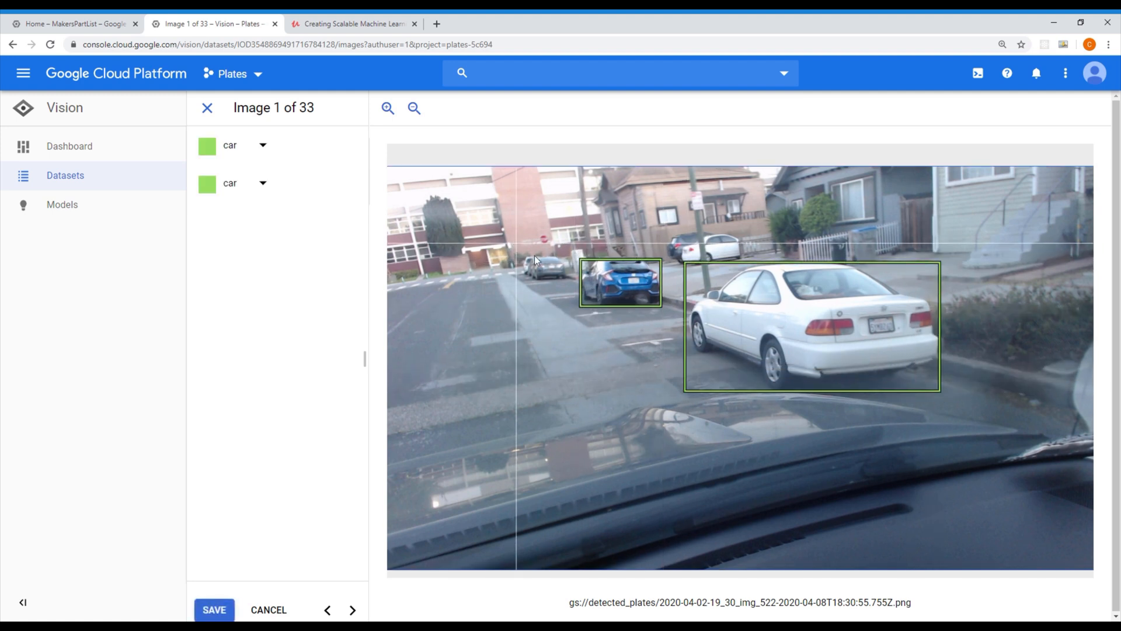
left_click_drag(535, 254, 565, 280)
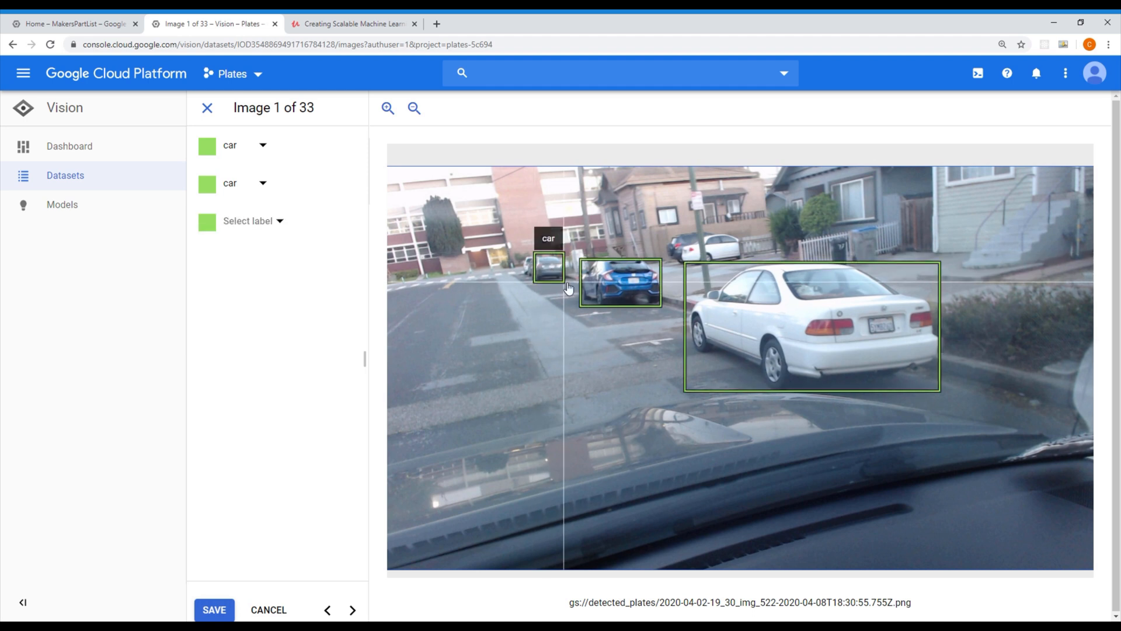
left_click_drag(688, 241, 750, 267)
left_click(353, 266)
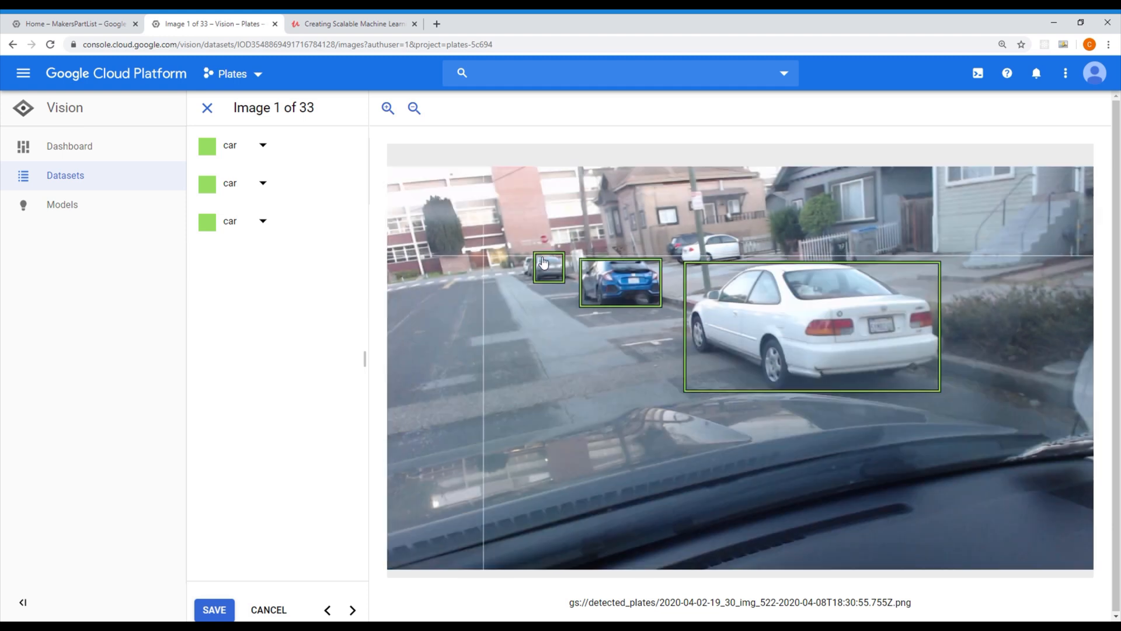
left_click_drag(678, 235, 751, 264)
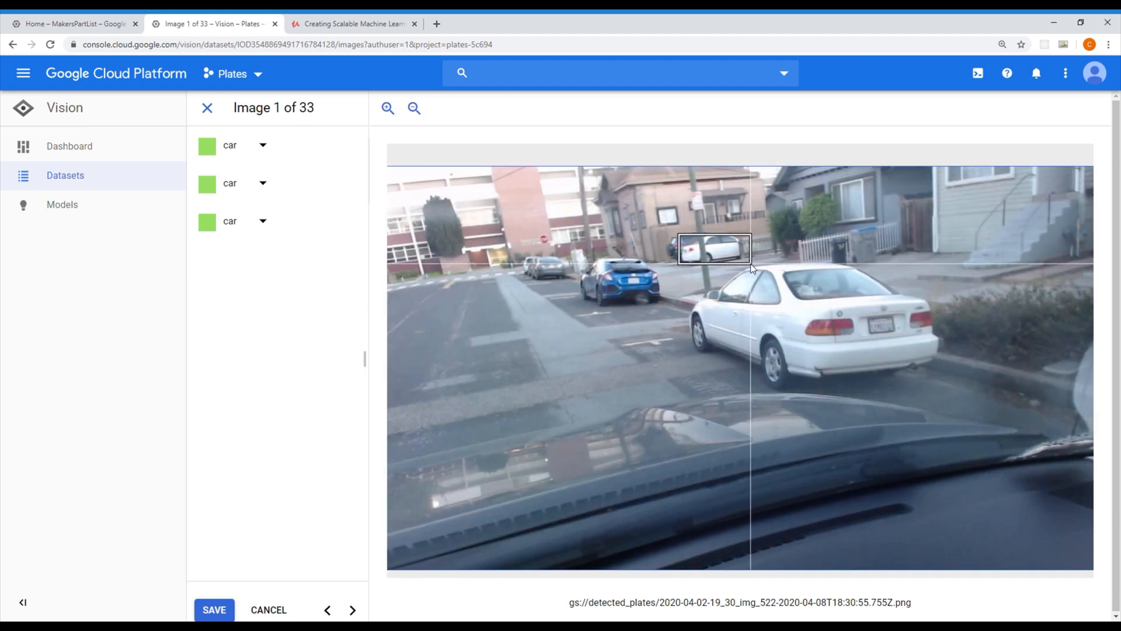
left_click_drag(668, 234, 714, 258)
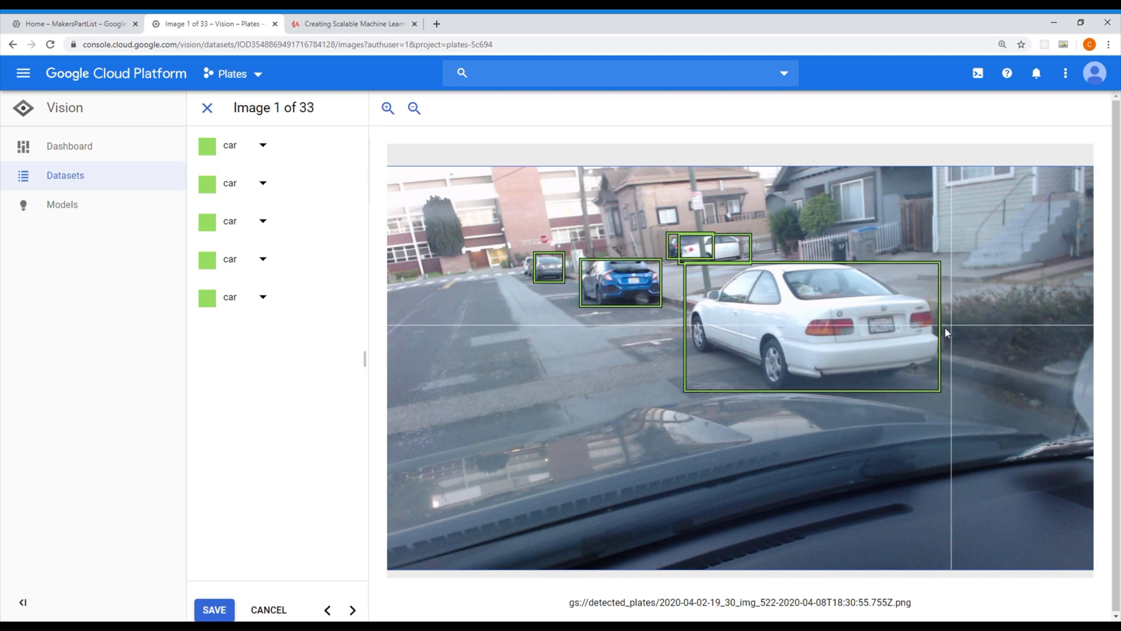
- Draw bounding boxes around the plates of the white coupe and the blue car, and label both license_plate
left_click_drag(867, 314, 899, 337)
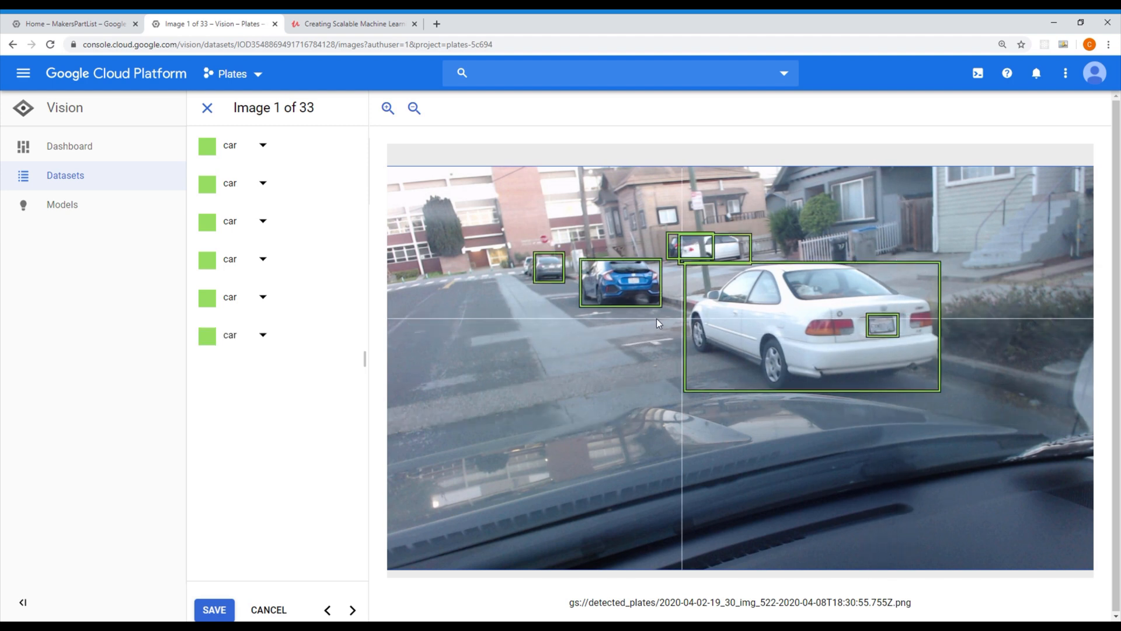
left_click_drag(624, 276, 644, 286)
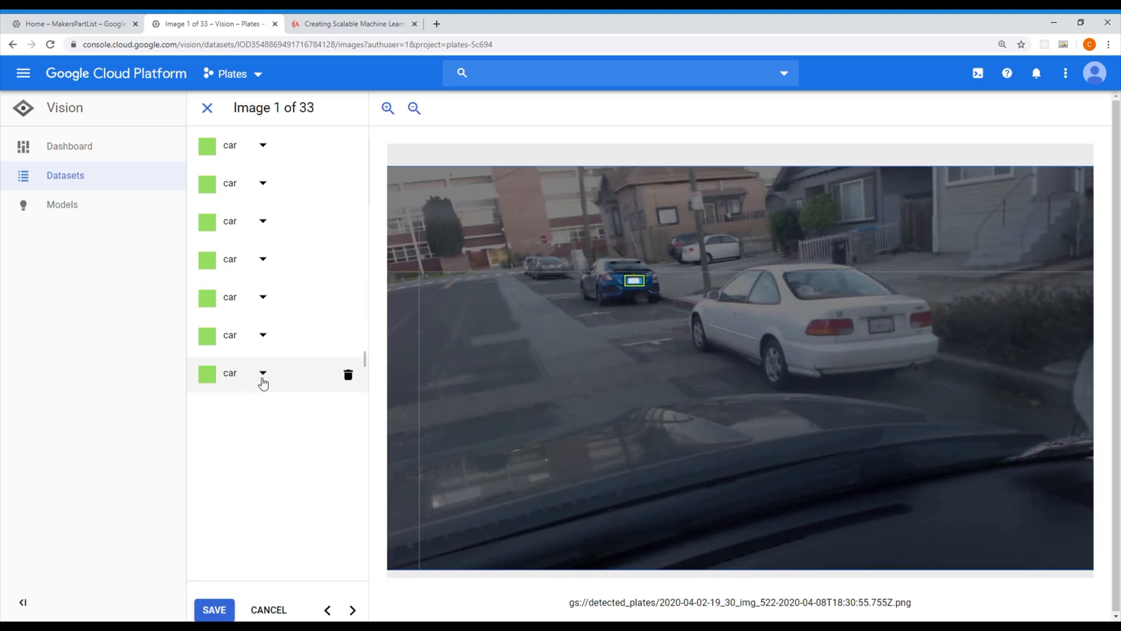
left_click(262, 374)
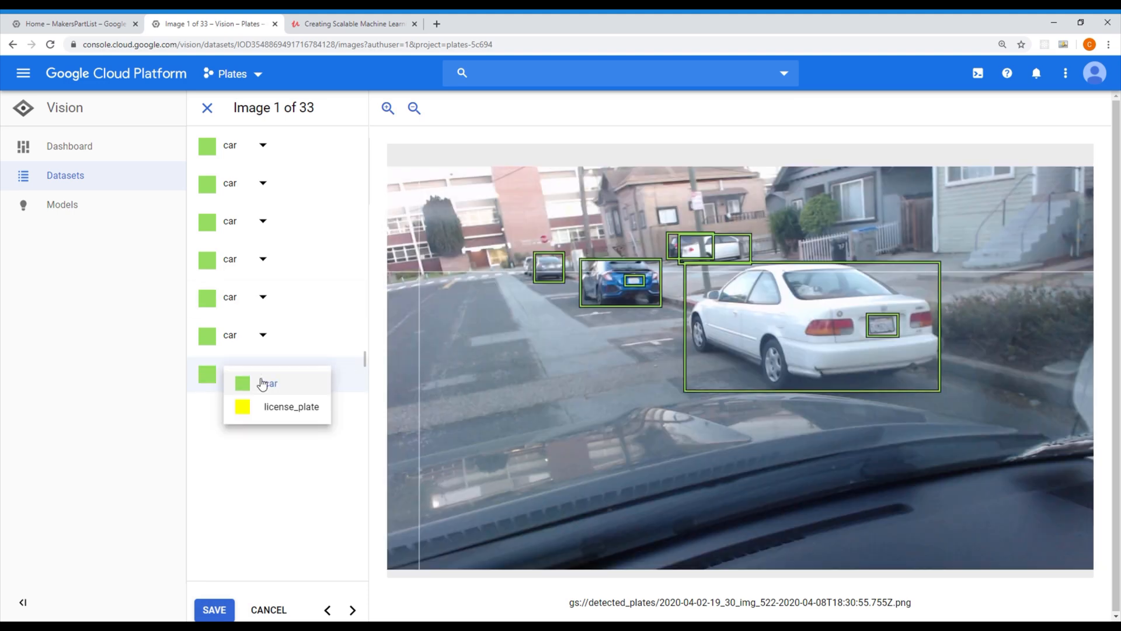
left_click(273, 408)
left_click(264, 337)
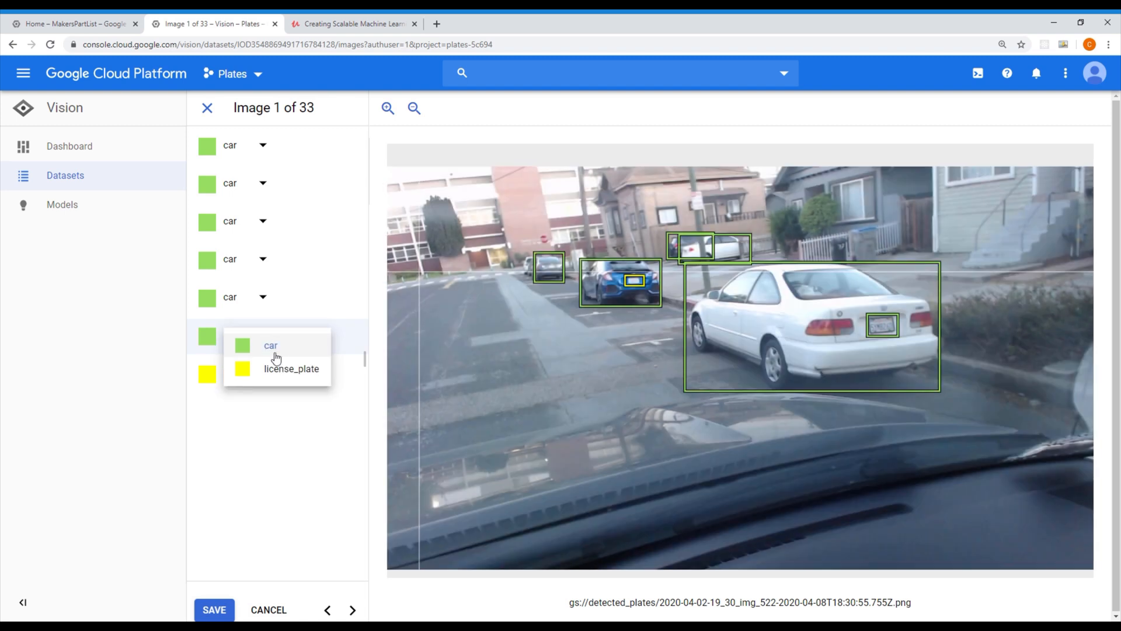
left_click(282, 372)
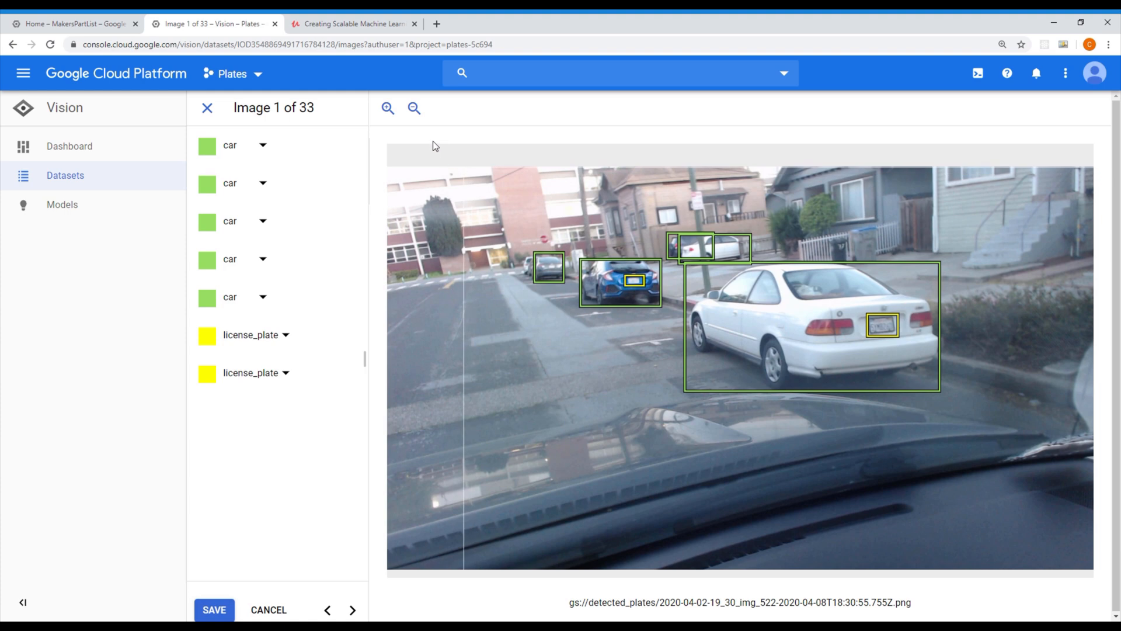
- Draw a license_plate bounding box around the distant grey car's plate and save the image's annotations
left_click(390, 110)
left_click(388, 109)
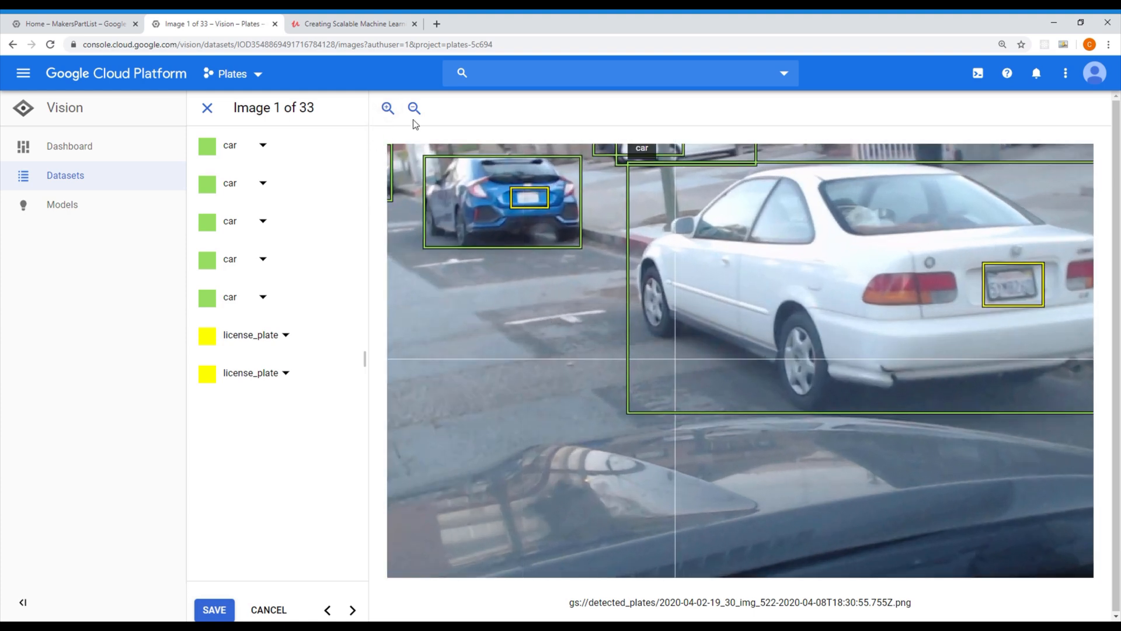
left_click(414, 109)
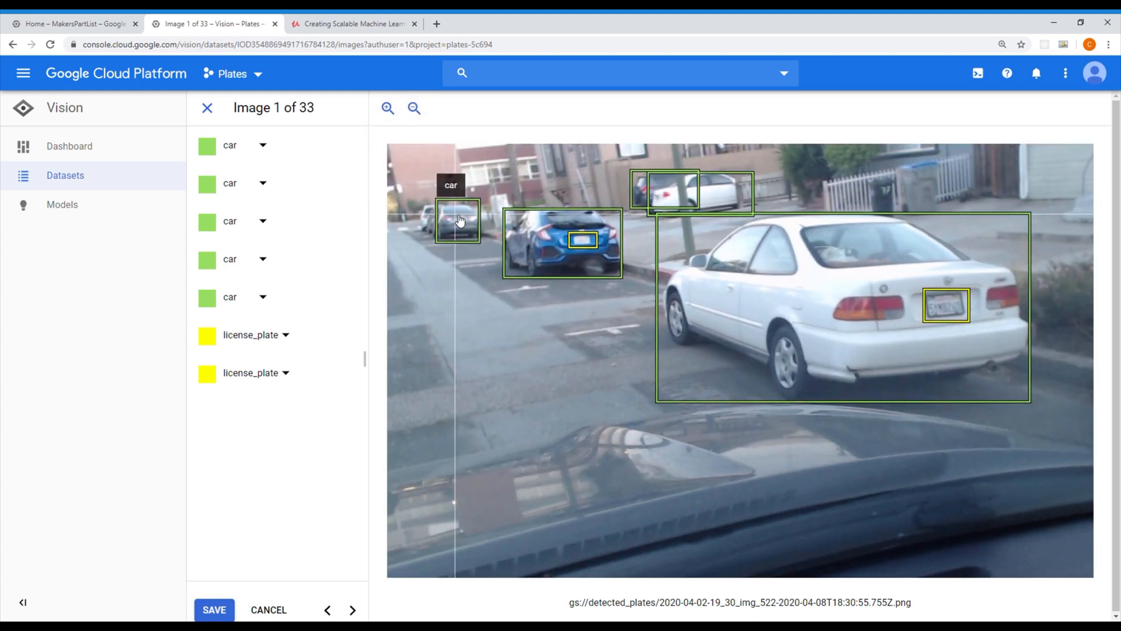
left_click_drag(456, 214, 469, 225)
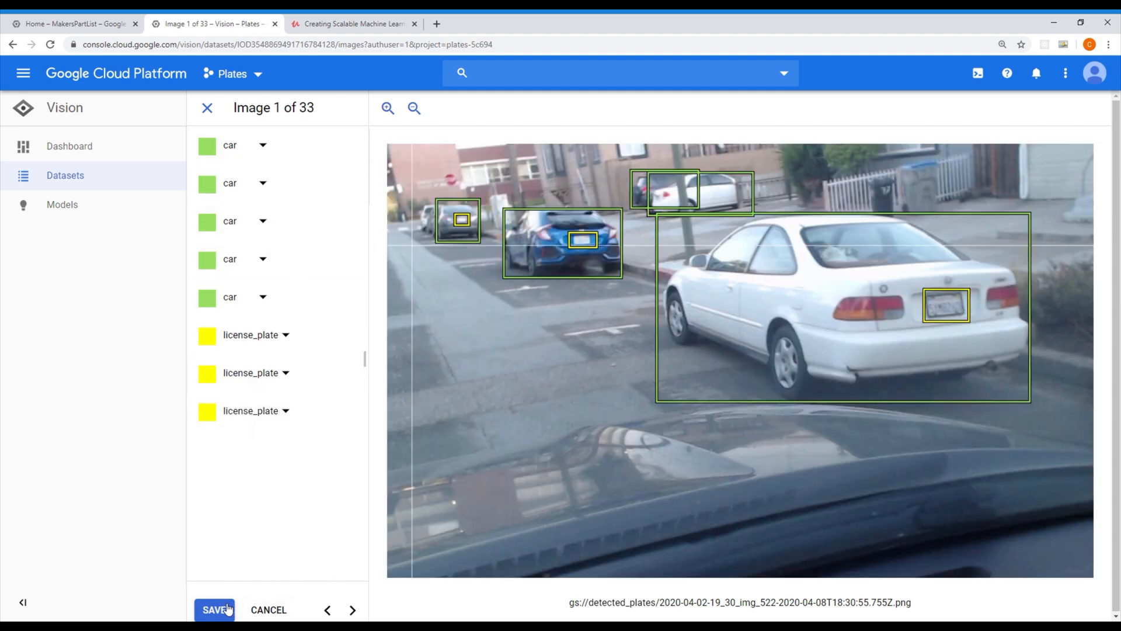
left_click(214, 610)
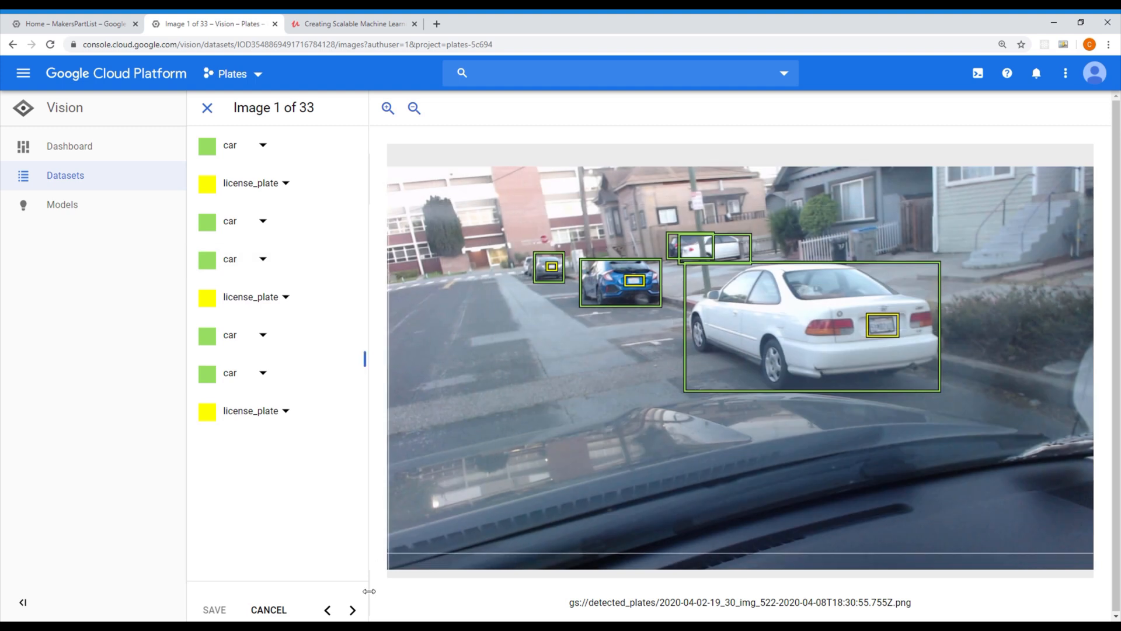
left_click(351, 610)
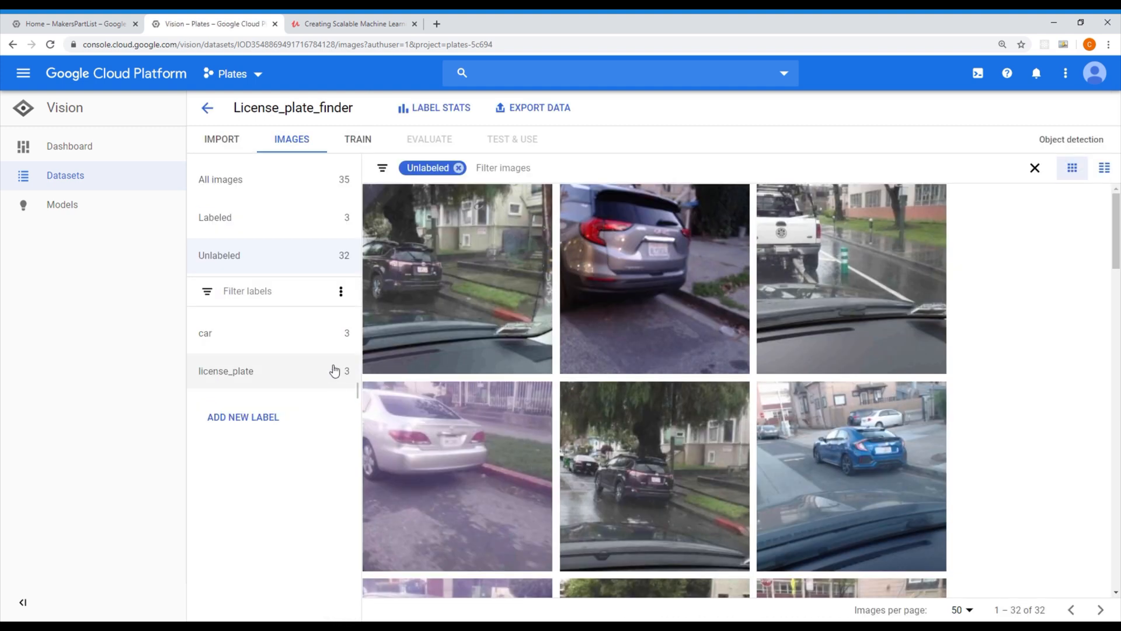
- Open the unlabeled image of the dark SUV in the rain, box the SUV as car and its plate as license_plate, and save
left_click(491, 292)
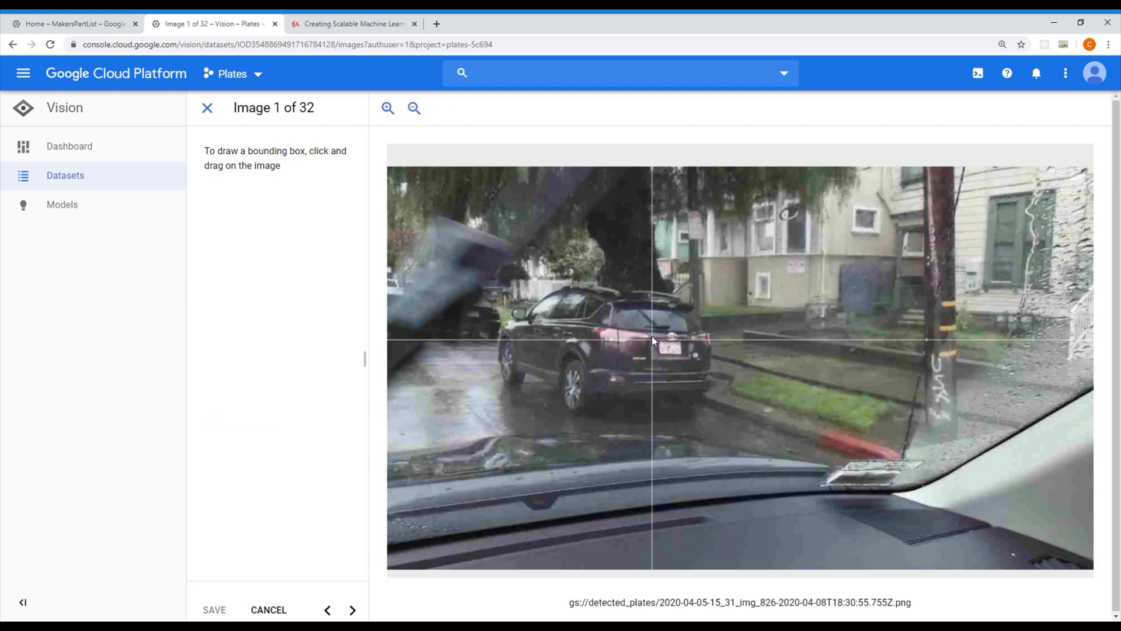
left_click_drag(658, 340, 682, 354)
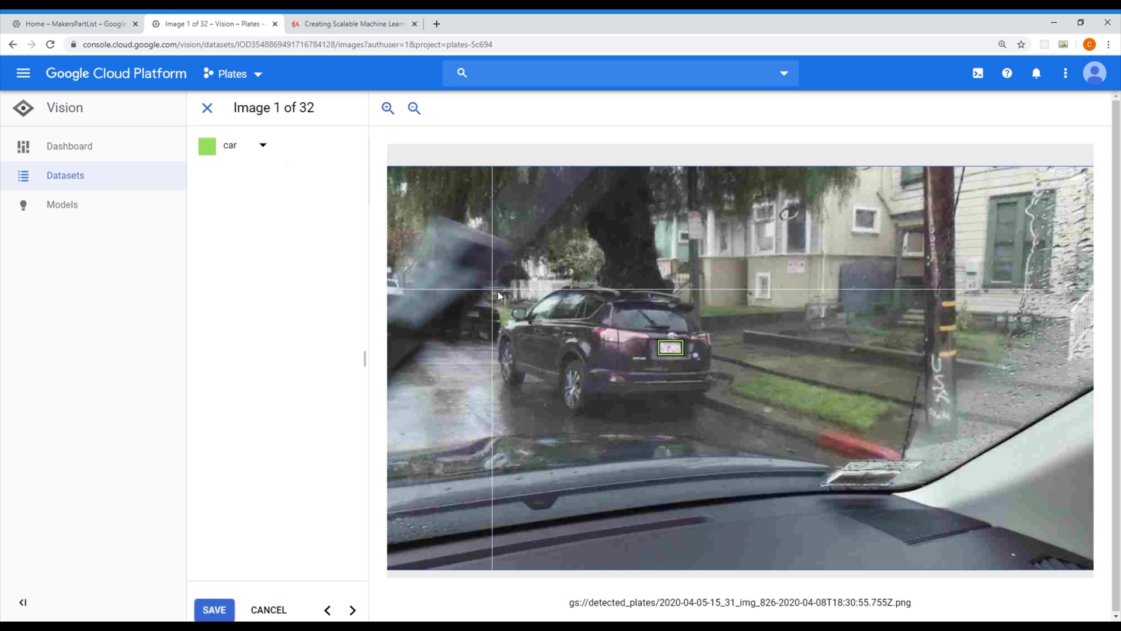
left_click_drag(503, 283, 718, 413)
left_click(262, 146)
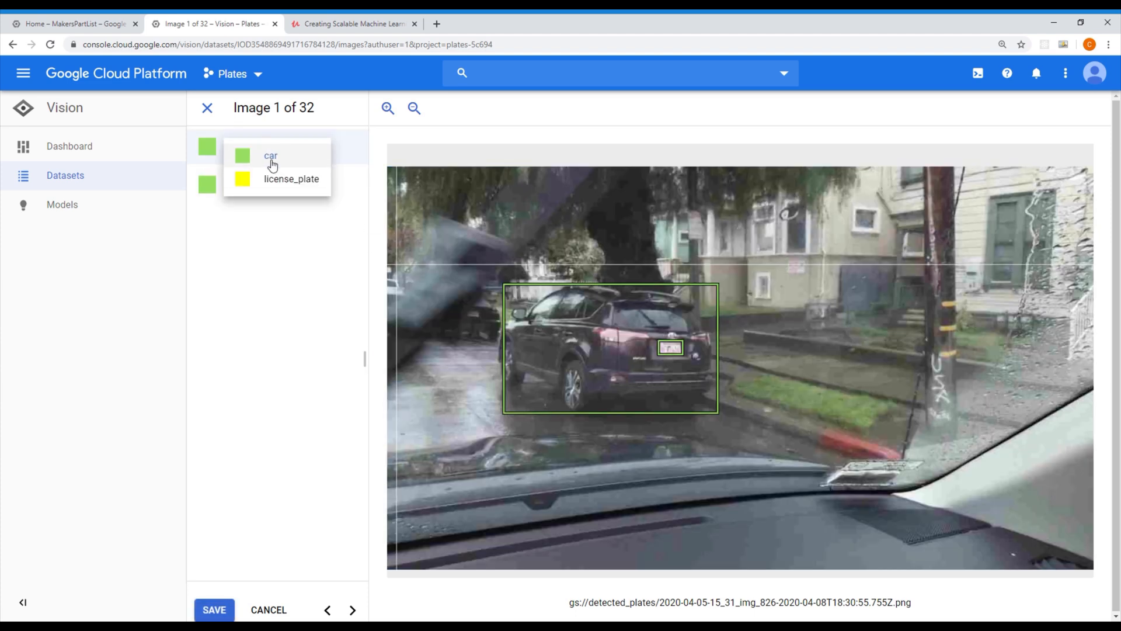
left_click(293, 181)
left_click(205, 616)
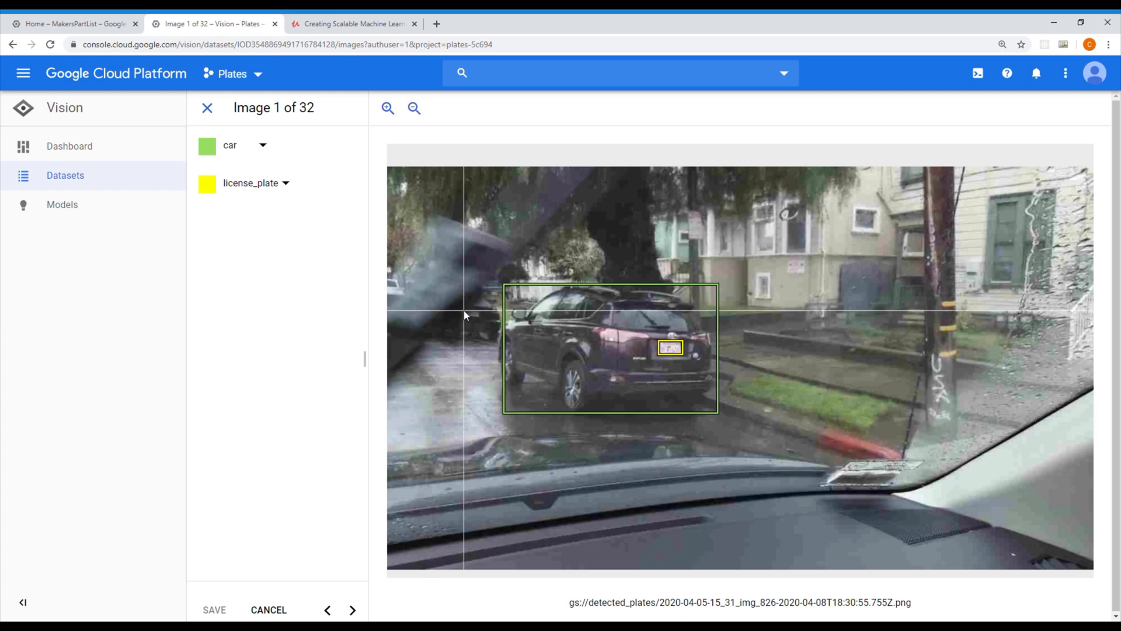
- Box the dark car beyond the SUV as car and its plate as license_plate, and save the updated annotations
left_click_drag(463, 310, 481, 319)
left_click_drag(437, 288, 502, 343)
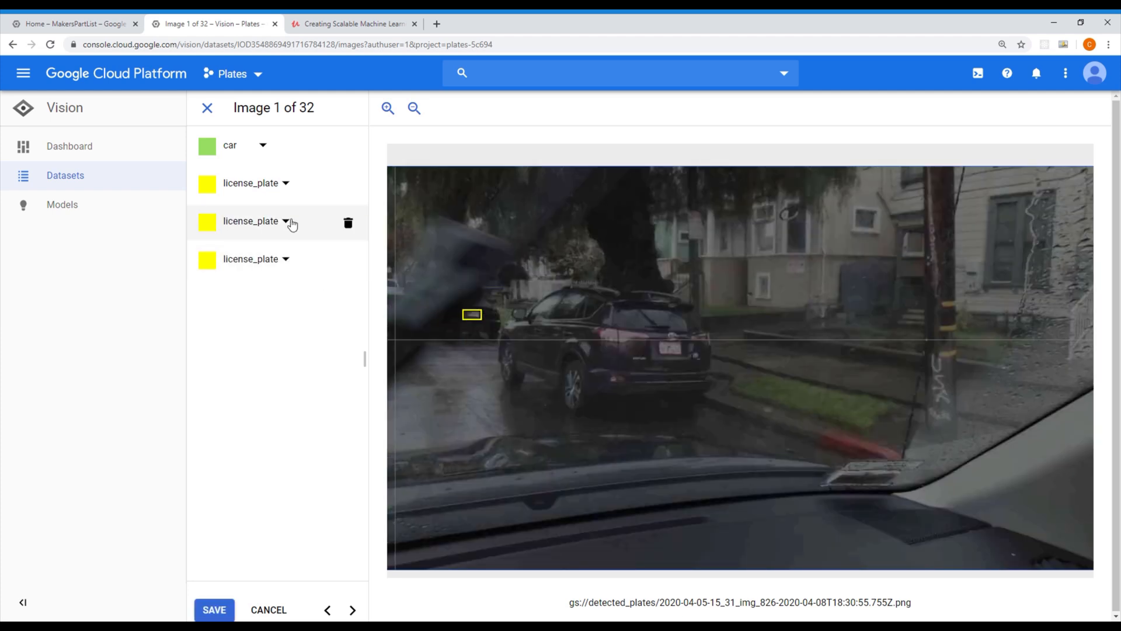
left_click(286, 221)
left_click(319, 272)
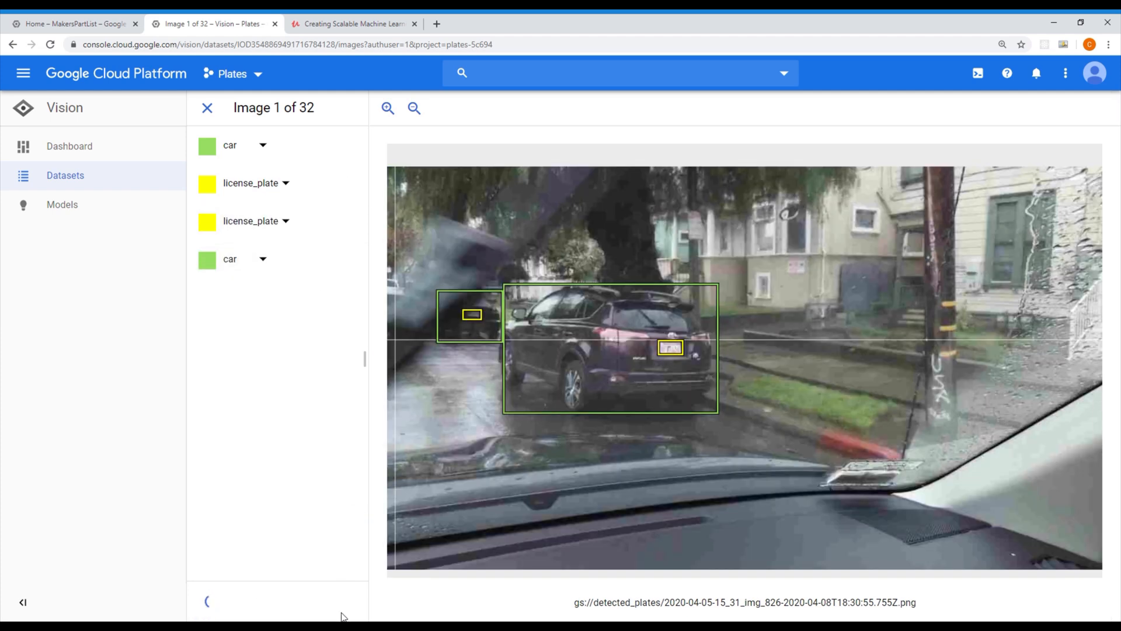
left_click(353, 609)
- Box the grey GMC SUV as car and its plate as license_plate, delete the tiny stray box, and save the annotations
left_click_drag(729, 288, 775, 321)
left_click_drag(398, 173, 824, 450)
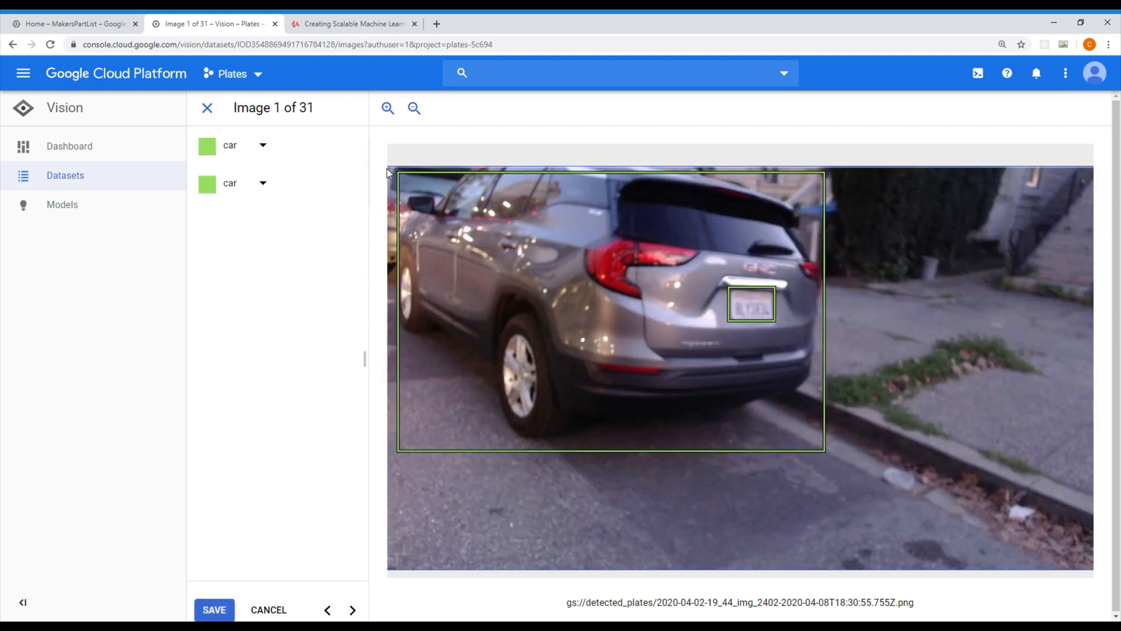
left_click_drag(419, 197, 422, 200)
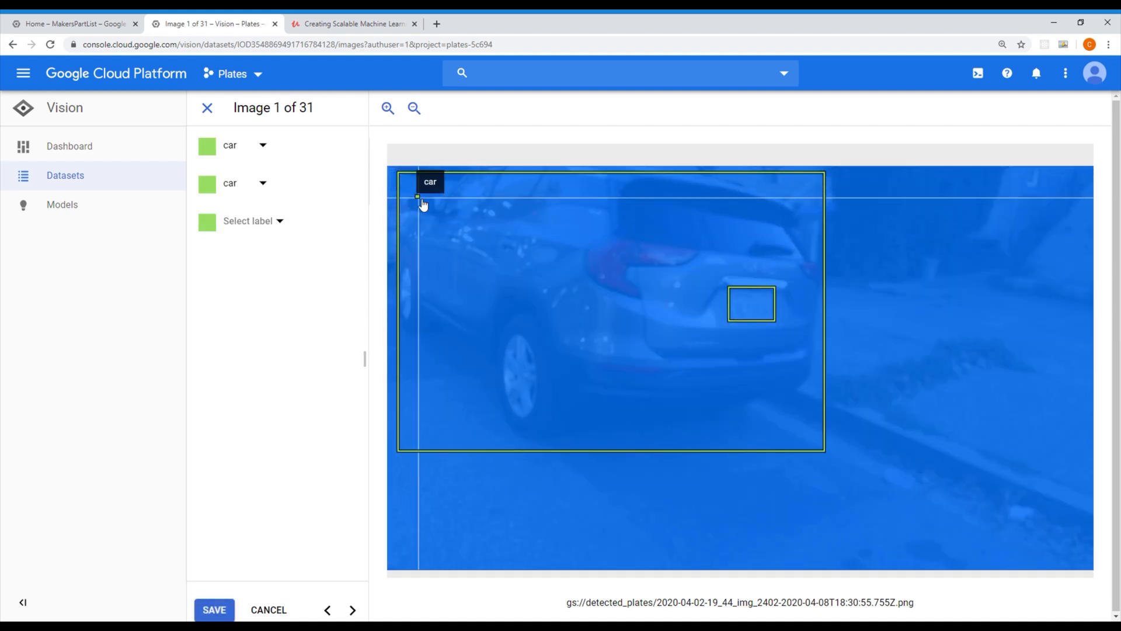
left_click(347, 221)
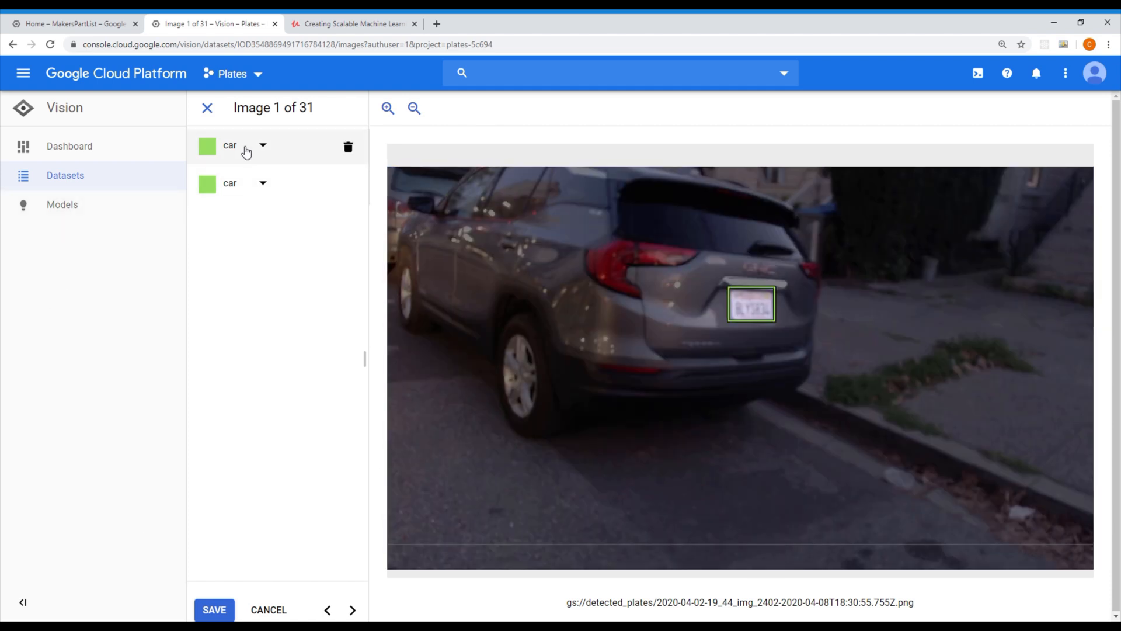
left_click(249, 148)
left_click(268, 191)
left_click(215, 609)
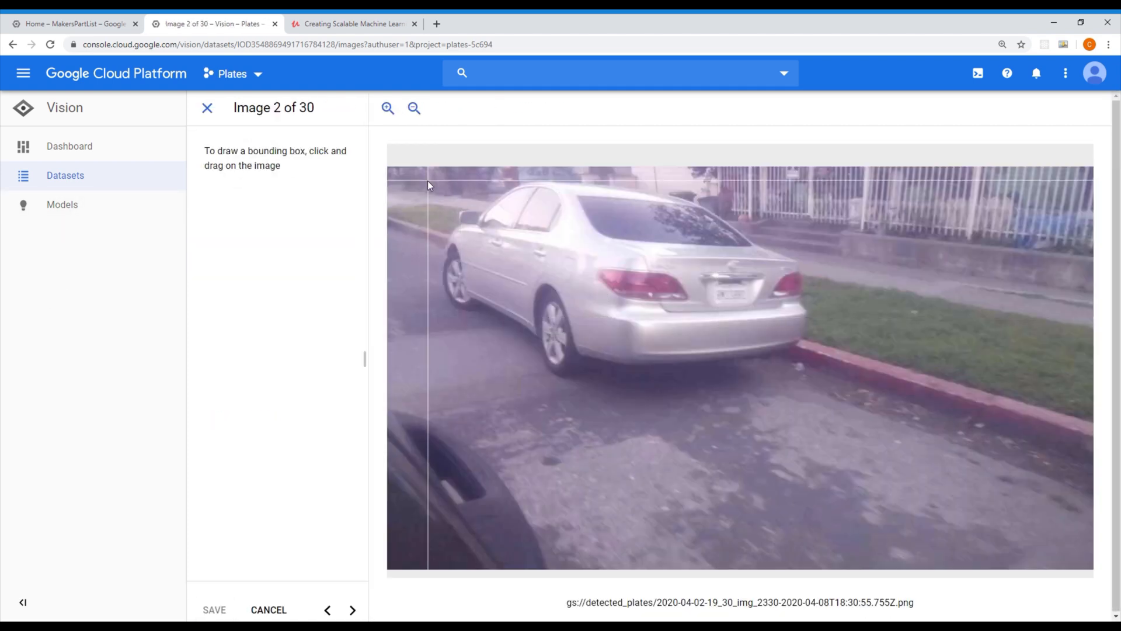
- Box the silver sedan as car and its plate as license_plate, and save the image's annotations
left_click_drag(438, 180, 813, 395)
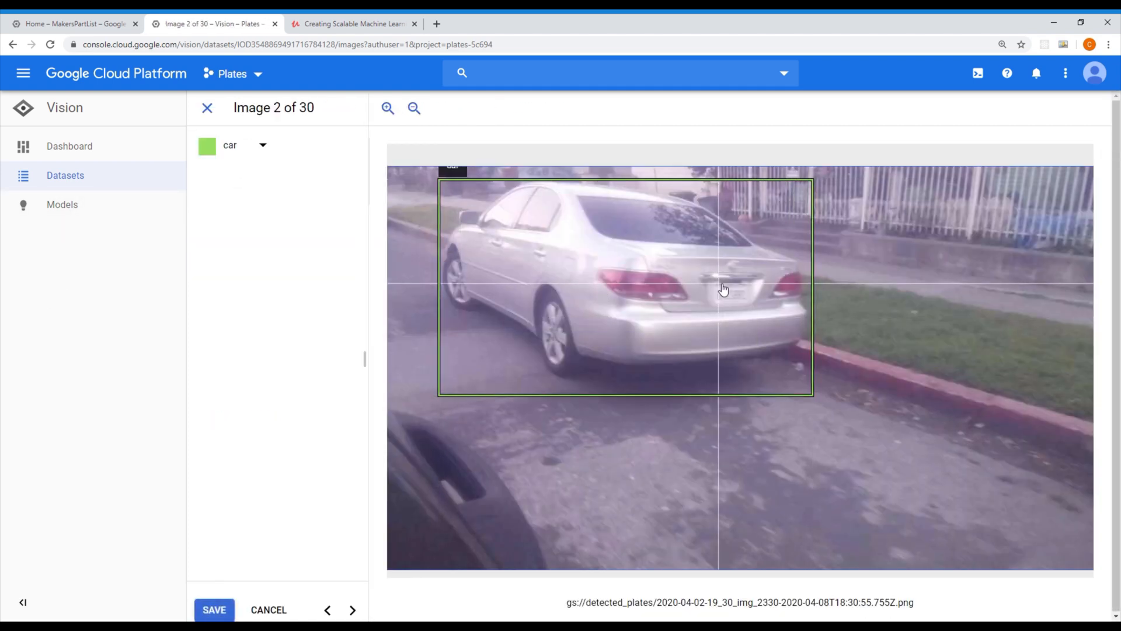
left_click_drag(712, 278, 751, 310)
left_click(262, 186)
left_click(300, 217)
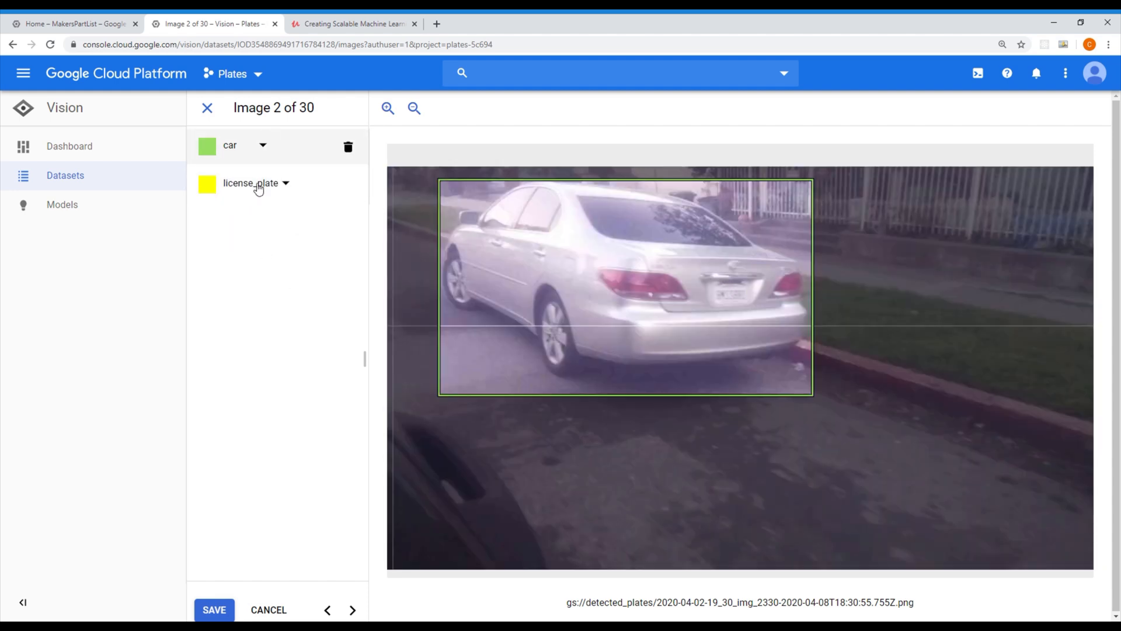
left_click(349, 607)
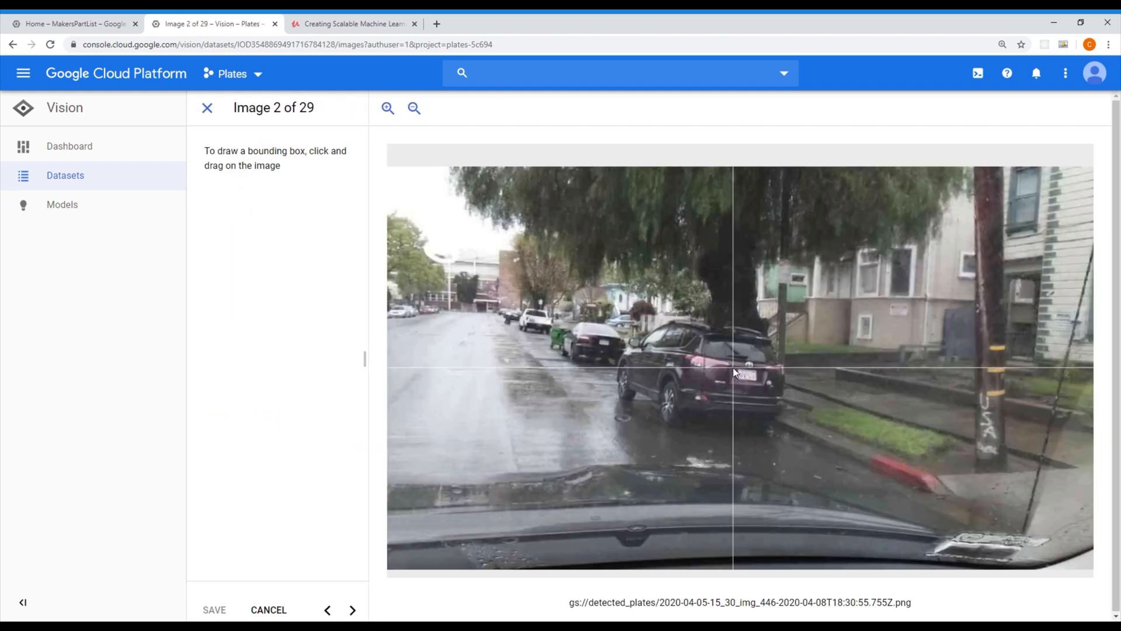
- Draw bounding boxes around the dark SUV, black sedan, both of their plates, the white vehicle, the background car and the far car across the street
left_click_drag(734, 366, 760, 385)
left_click_drag(616, 313, 809, 439)
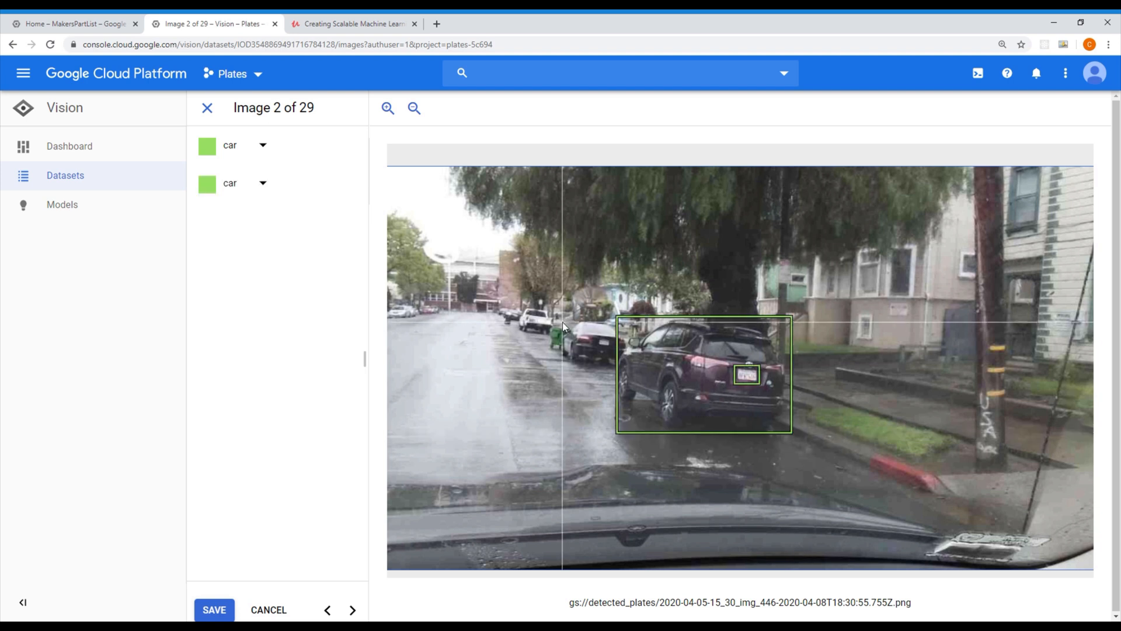
mouse_move(563, 321)
left_mouse_down()
mouse_move(625, 367)
mouse_move(612, 349)
left_mouse_up()
left_click_drag(519, 305, 552, 334)
left_click_drag(601, 309, 642, 332)
left_click_drag(389, 301, 415, 321)
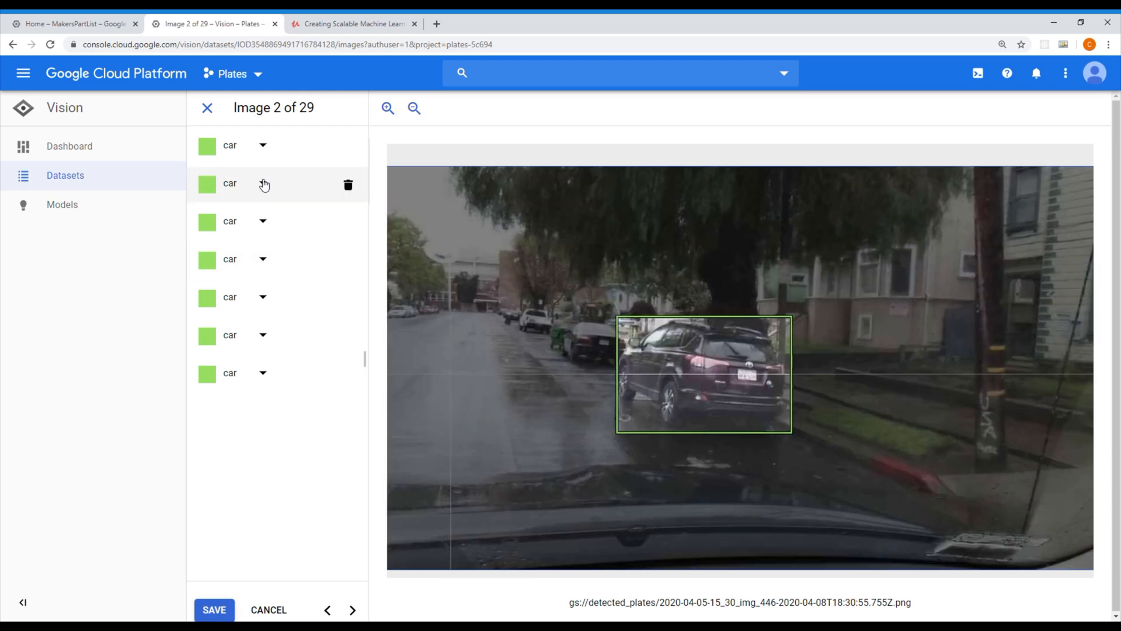
- Change the labels of the dark SUV's and black sedan's plate boxes to license_plate and save the annotations
left_click(264, 183)
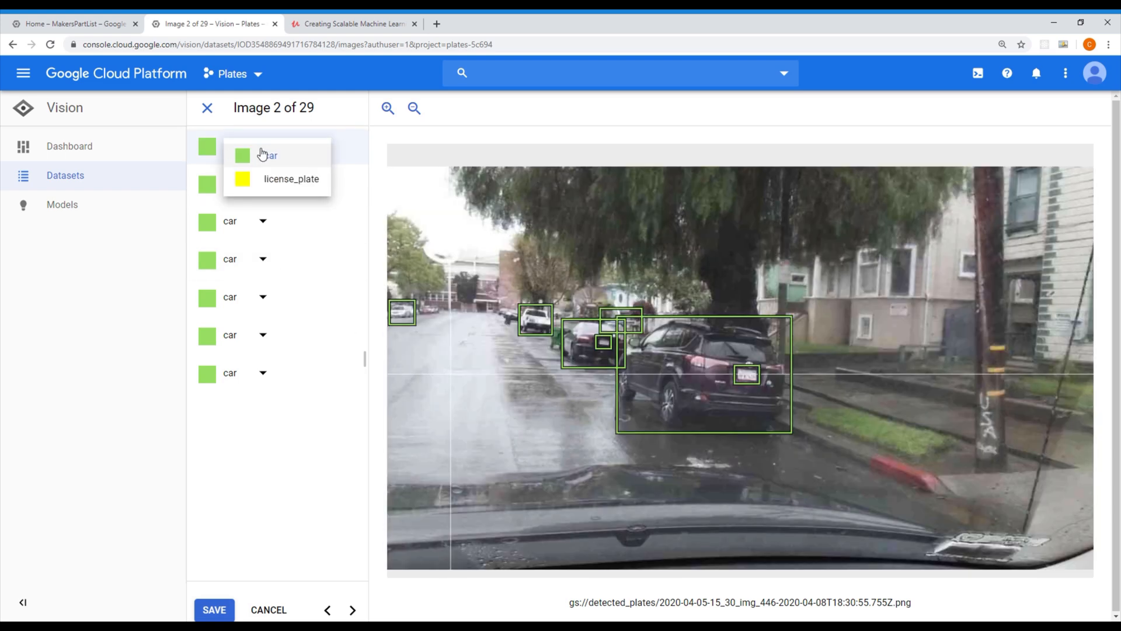
left_click(251, 180)
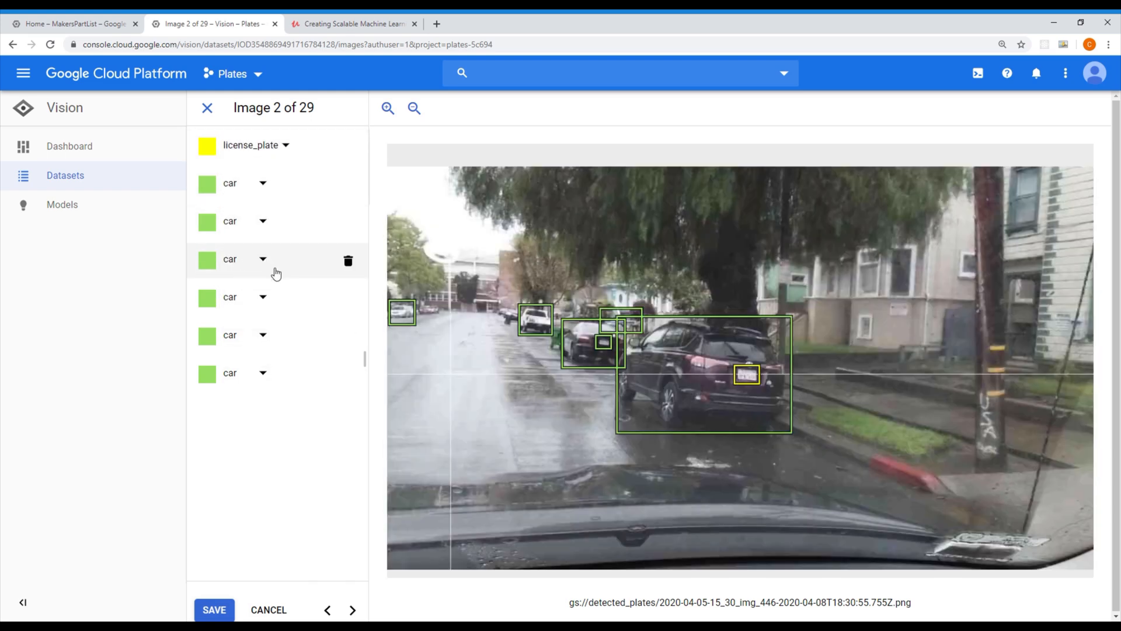
left_click(264, 258)
left_click(260, 264)
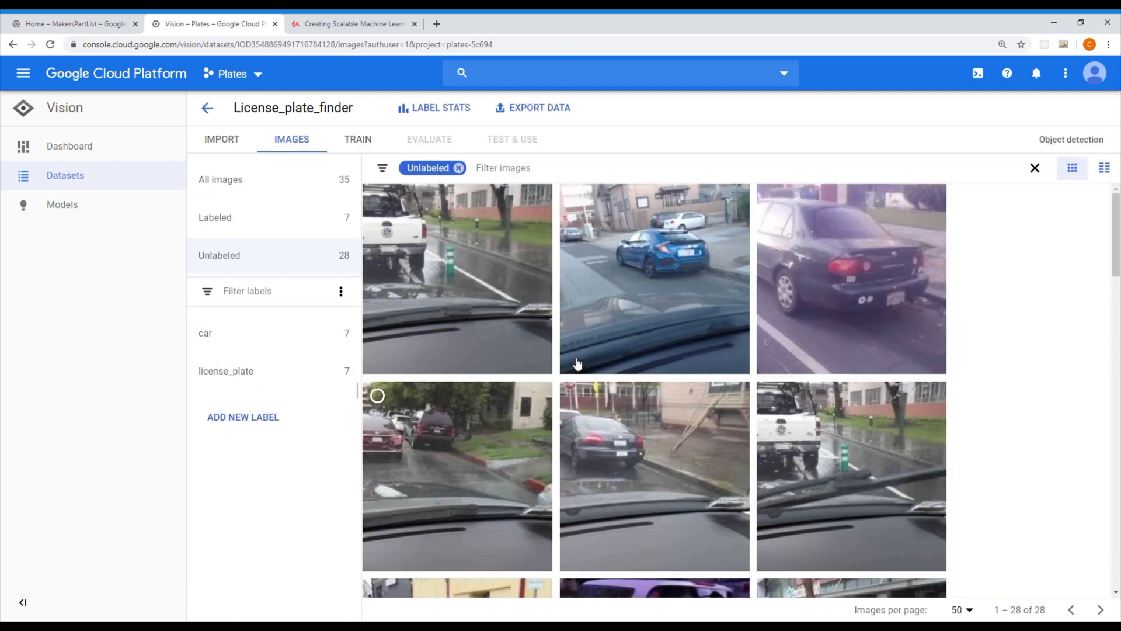
- Open the unlabeled image of the black sedan near the stop sign and box the sedan, its plate and the white car, deleting the extra box by the fence
left_click(738, 397)
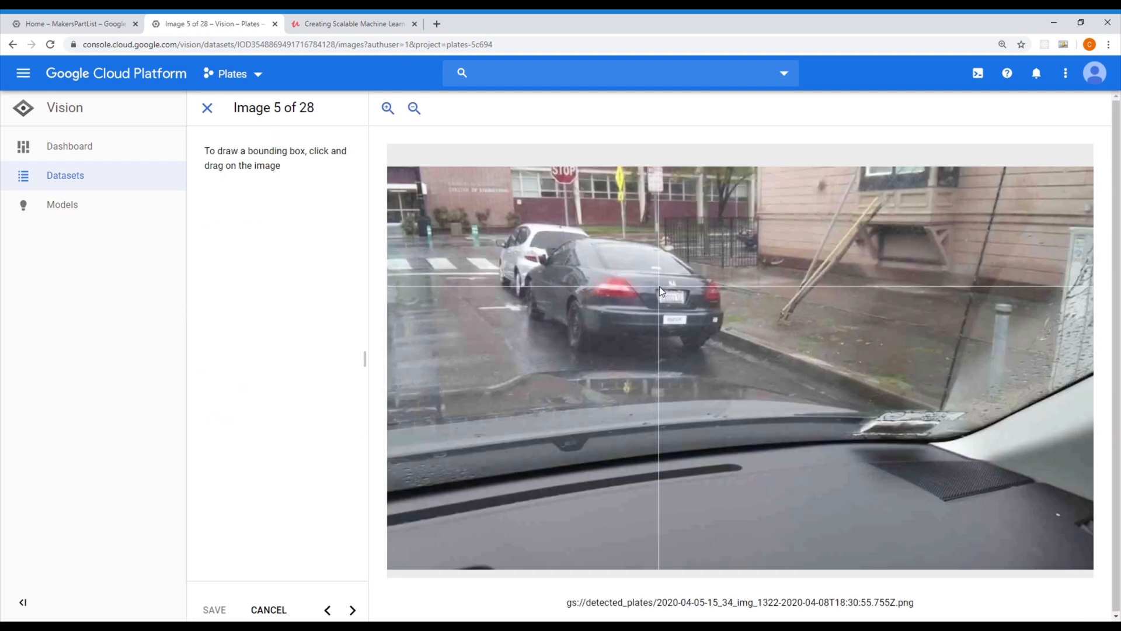
left_click_drag(528, 236, 744, 355)
left_click_drag(493, 220, 596, 299)
left_click_drag(734, 219, 759, 250)
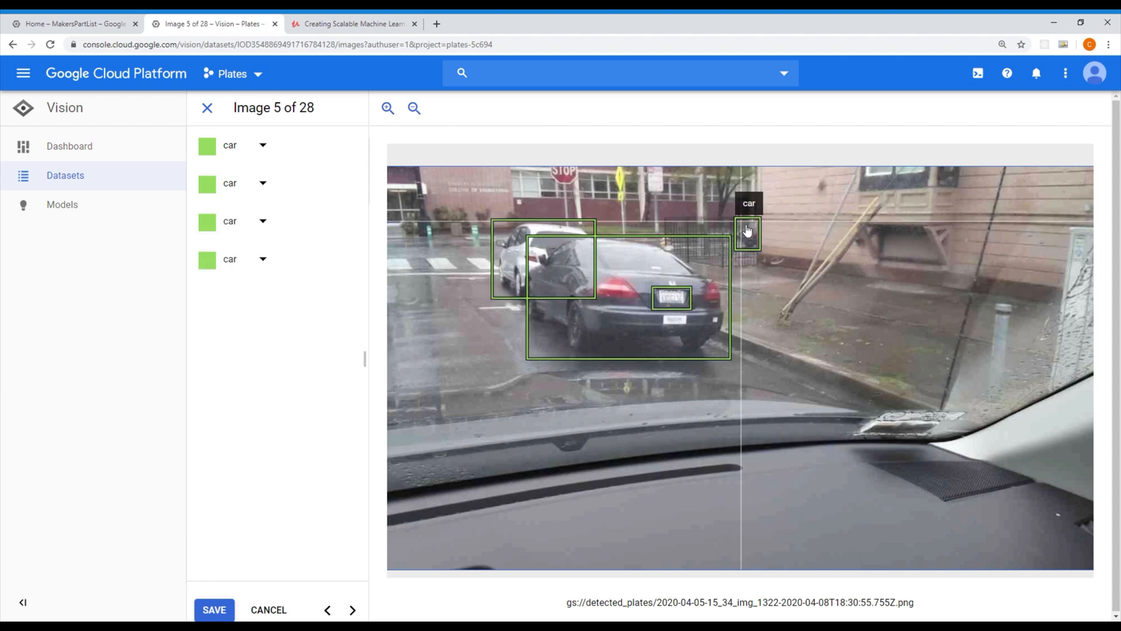
left_click(348, 261)
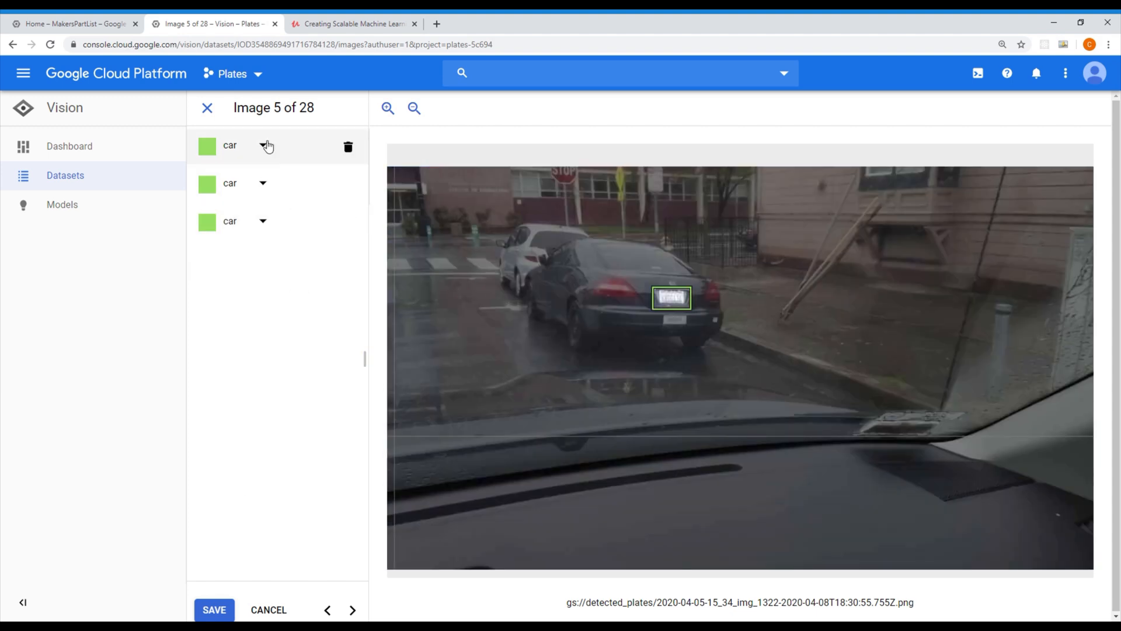
- Change the black sedan's plate box label to license_plate, save the annotations and return to the unlabeled images
left_click(267, 146)
left_click(263, 188)
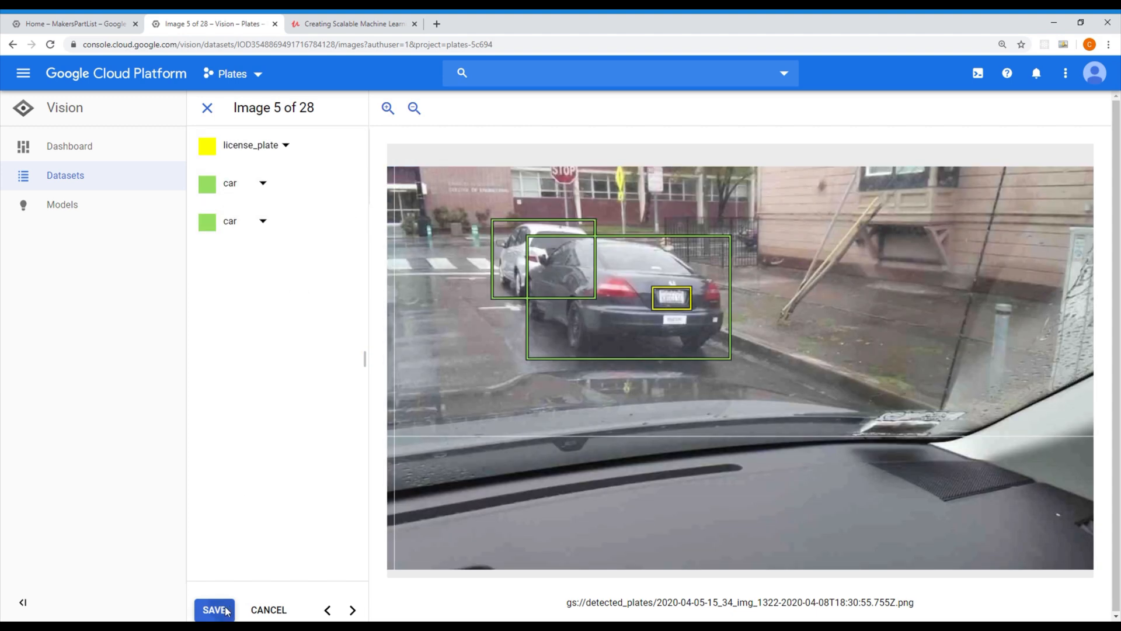
left_click(225, 611)
left_click(207, 108)
- Open the unlabeled image of the dark Corolla and draw bounding boxes around the Corolla, the black car ahead and both plates
left_click(775, 302)
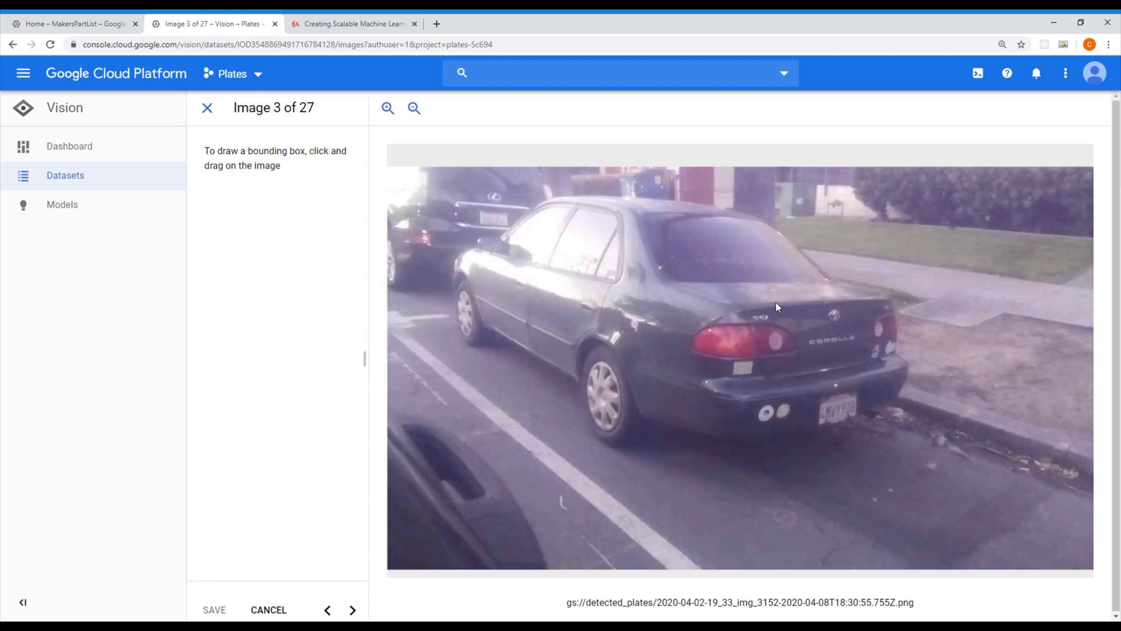
mouse_move(813, 388)
left_mouse_down()
mouse_move(861, 440)
mouse_move(863, 428)
left_mouse_up()
left_click_drag(476, 205, 513, 232)
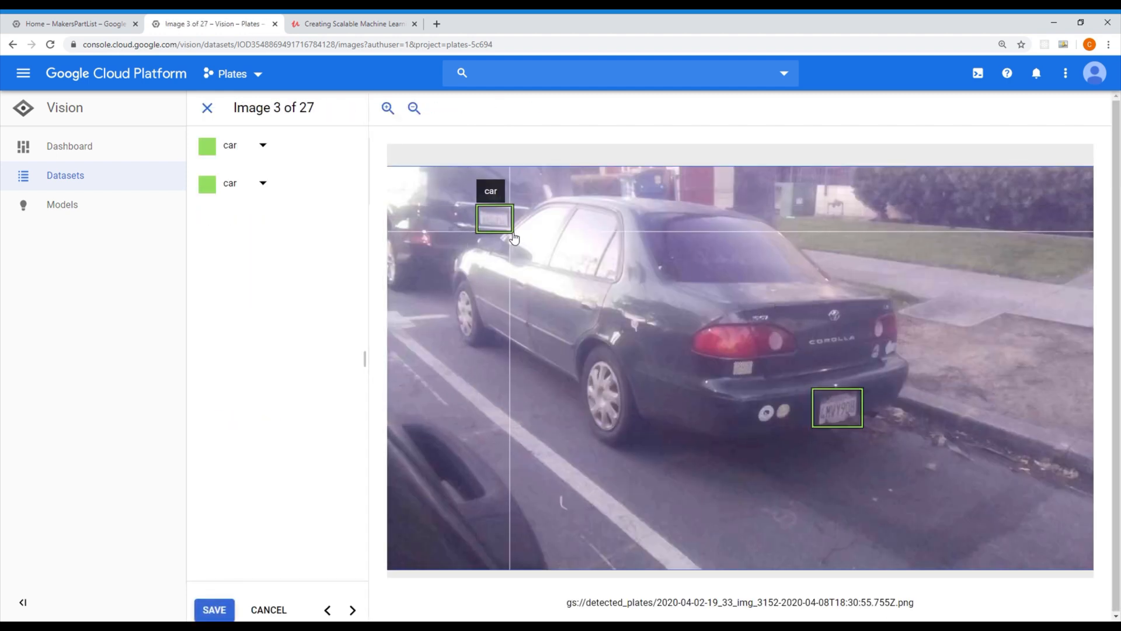
left_click_drag(451, 192, 918, 481)
left_click_drag(390, 169, 475, 259)
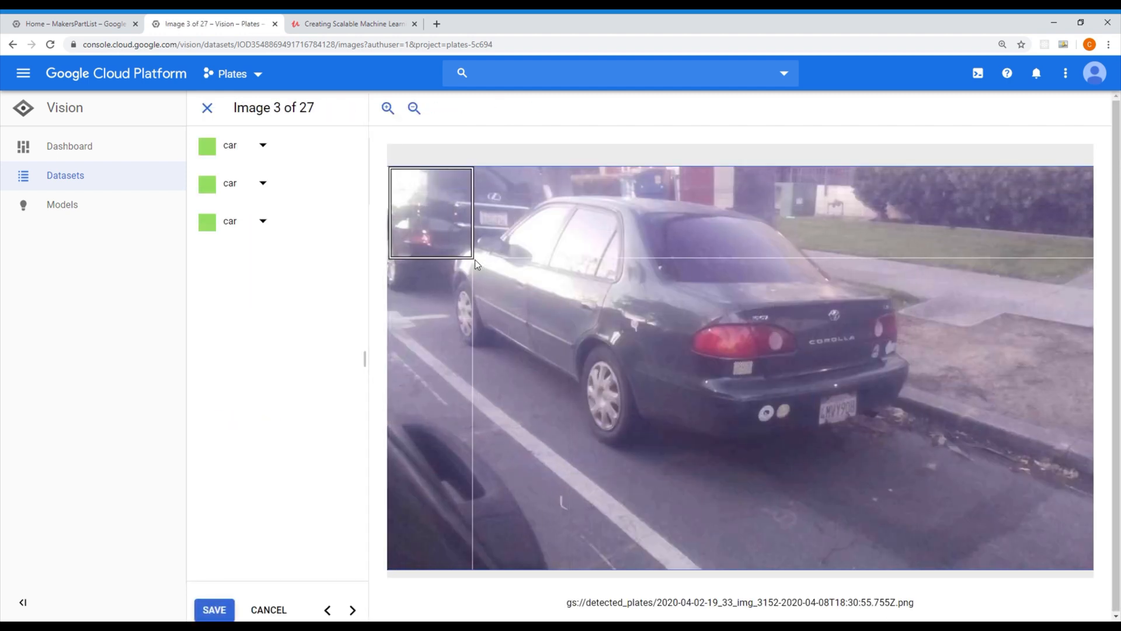
left_click_drag(555, 298, 555, 299)
- Label both plate boxes license_plate, set the Corolla's box back to car, and save the annotations
left_click(275, 225)
left_click(286, 256)
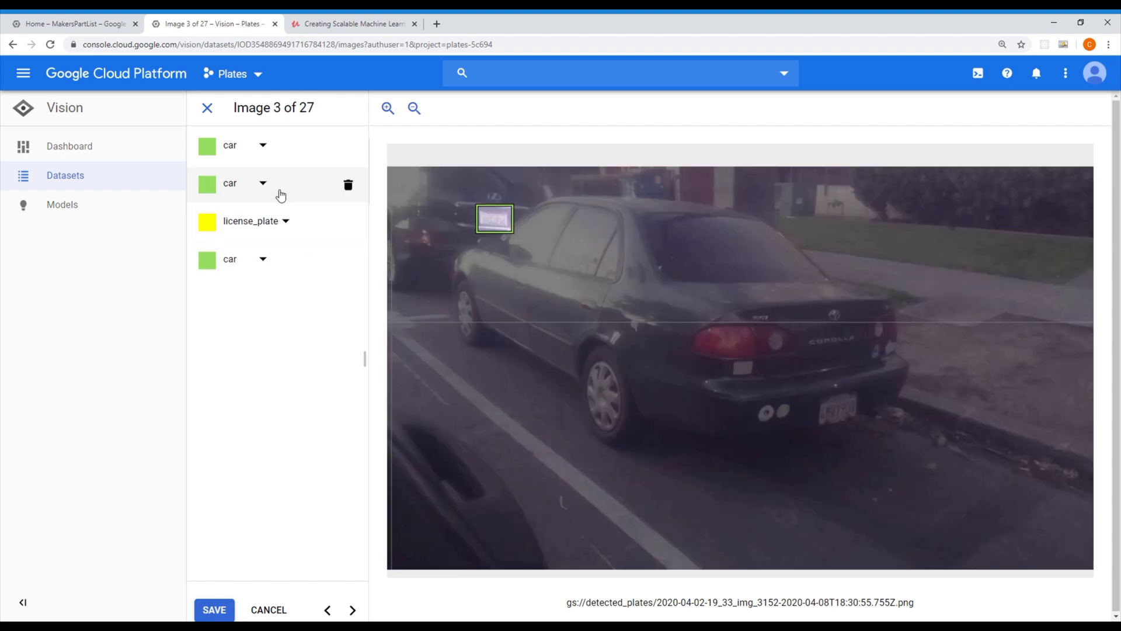
left_click(274, 190)
left_click(275, 186)
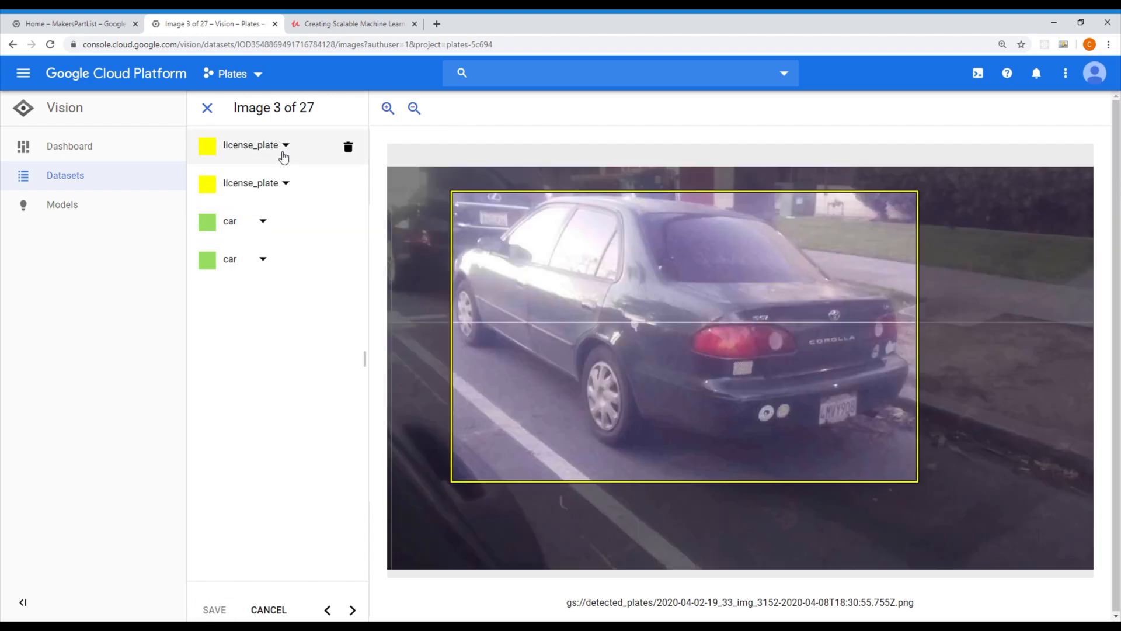
left_click(285, 146)
left_click(289, 155)
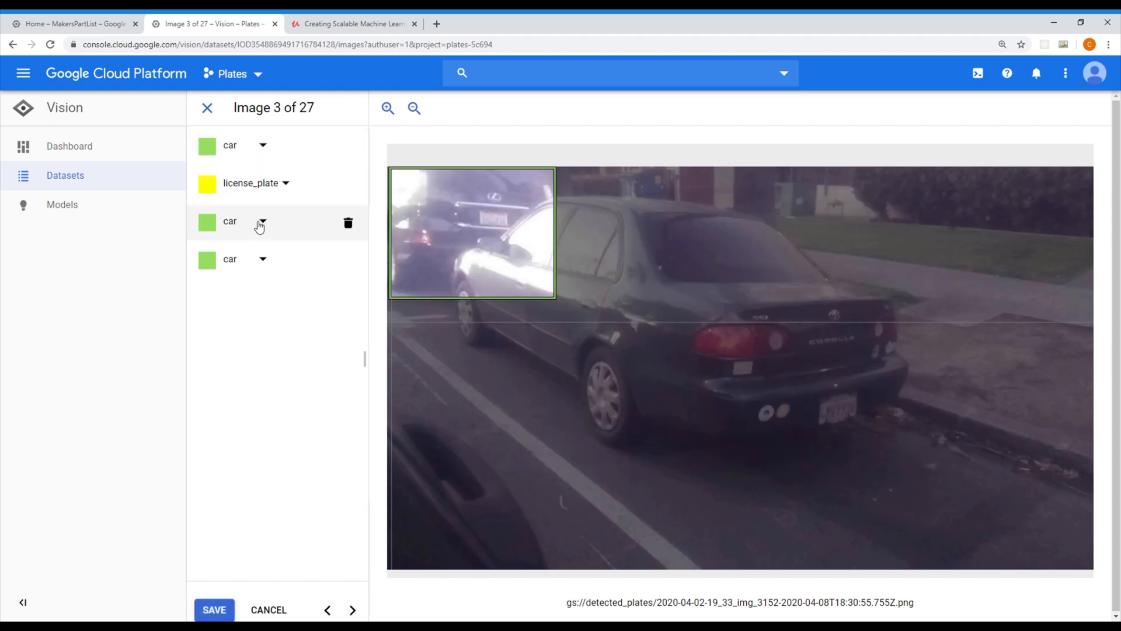
left_click(262, 261)
left_click(273, 292)
left_click(215, 609)
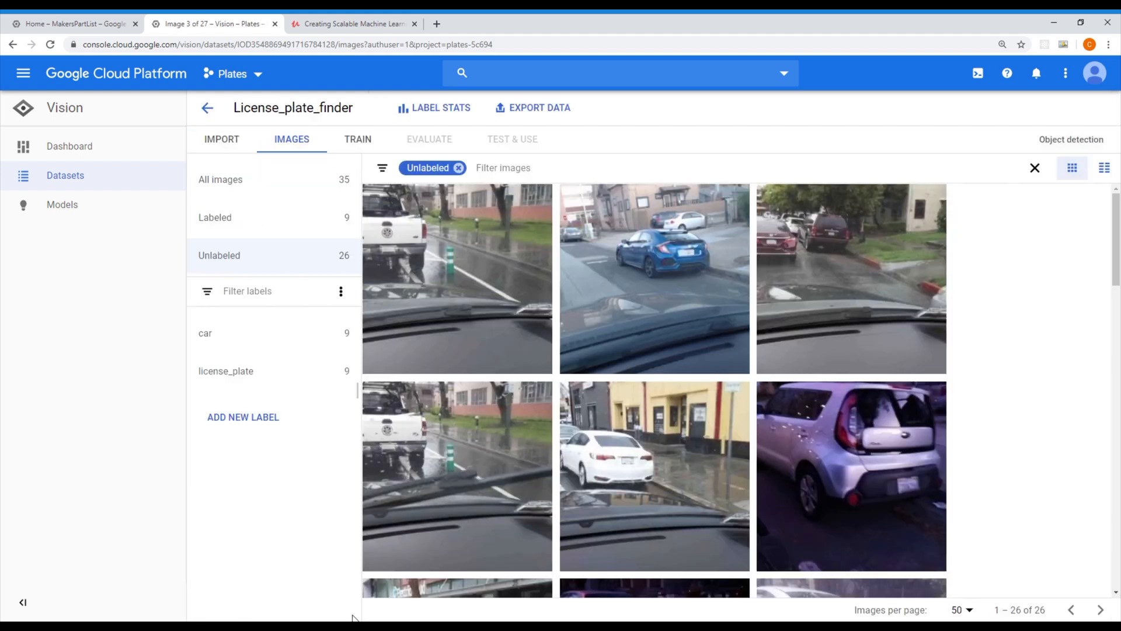
- Open the unlabeled image of the blue hatchback and box the visible cars and their three plates, deleting the stray tiny box
left_click(711, 285)
left_click_drag(805, 303, 830, 320)
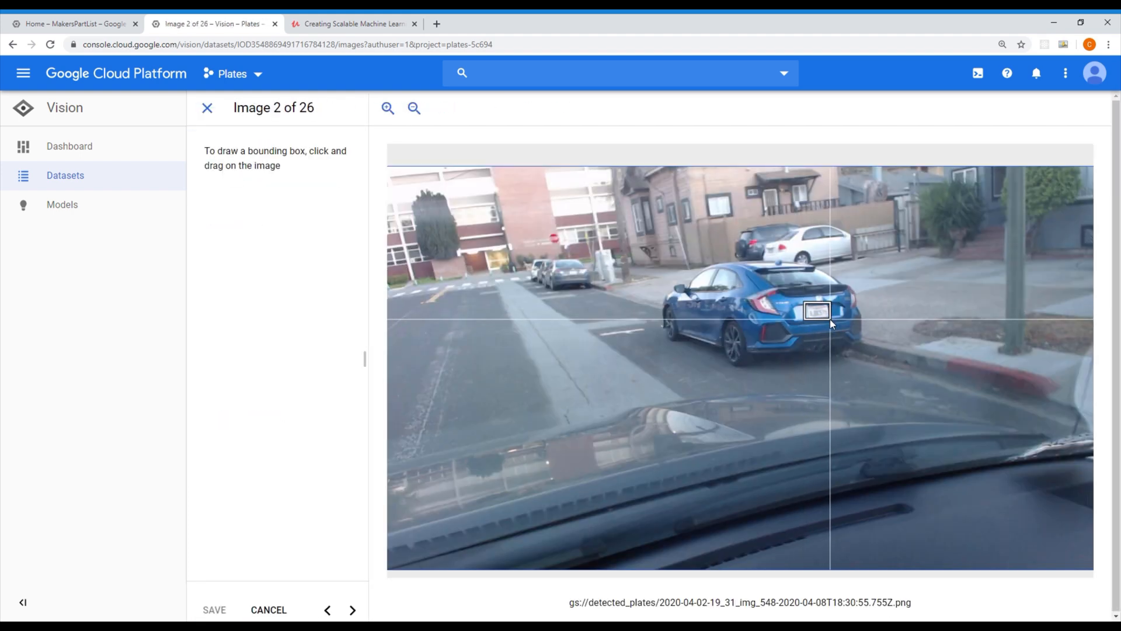
left_click_drag(661, 259, 799, 369)
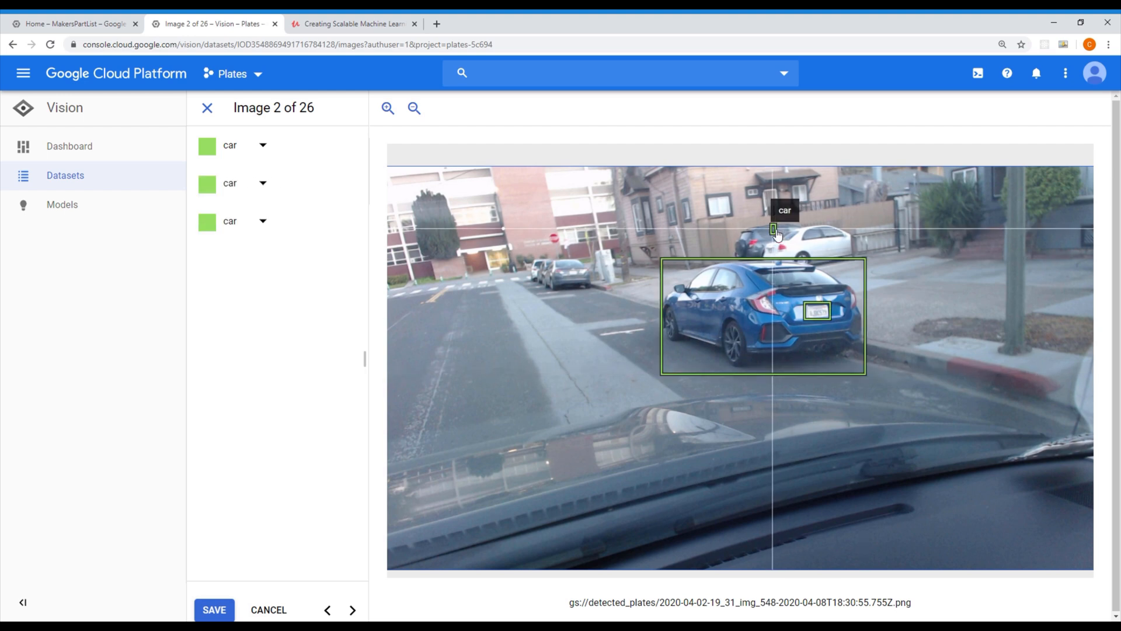
key("Delete")
mouse_move(734, 222)
left_mouse_down()
mouse_move(804, 271)
mouse_move(872, 269)
left_mouse_up()
mouse_move(544, 260)
left_mouse_down()
mouse_move(593, 291)
mouse_move(578, 276)
left_mouse_up()
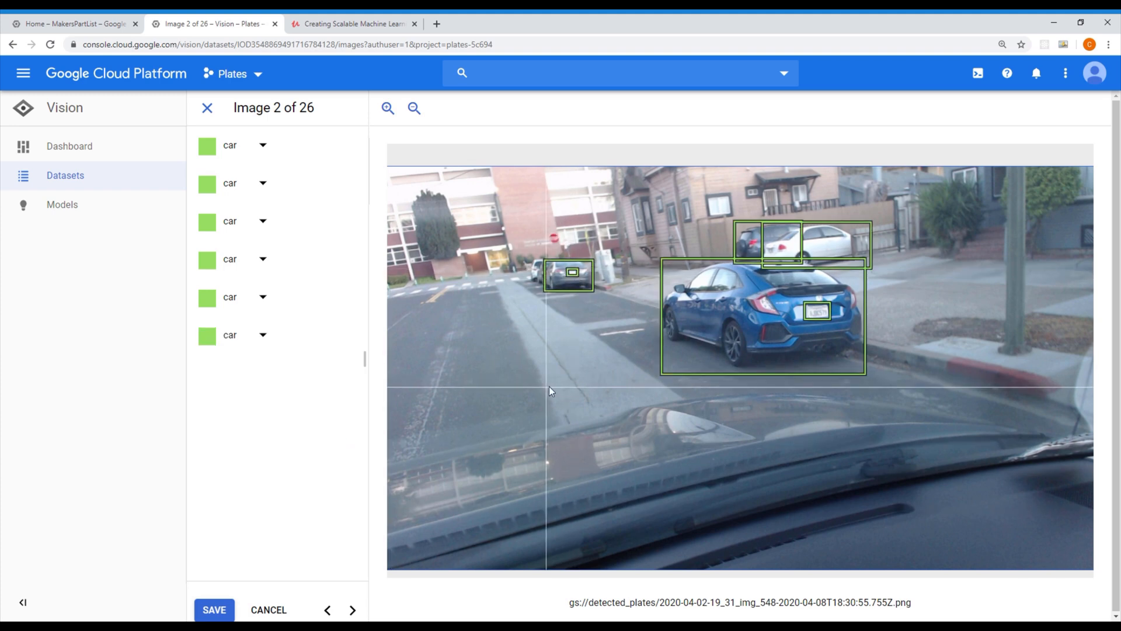
left_click_drag(765, 247, 779, 256)
- Label the three plate boxes in the blue hatchback image license_plate and save the annotations
left_click(265, 374)
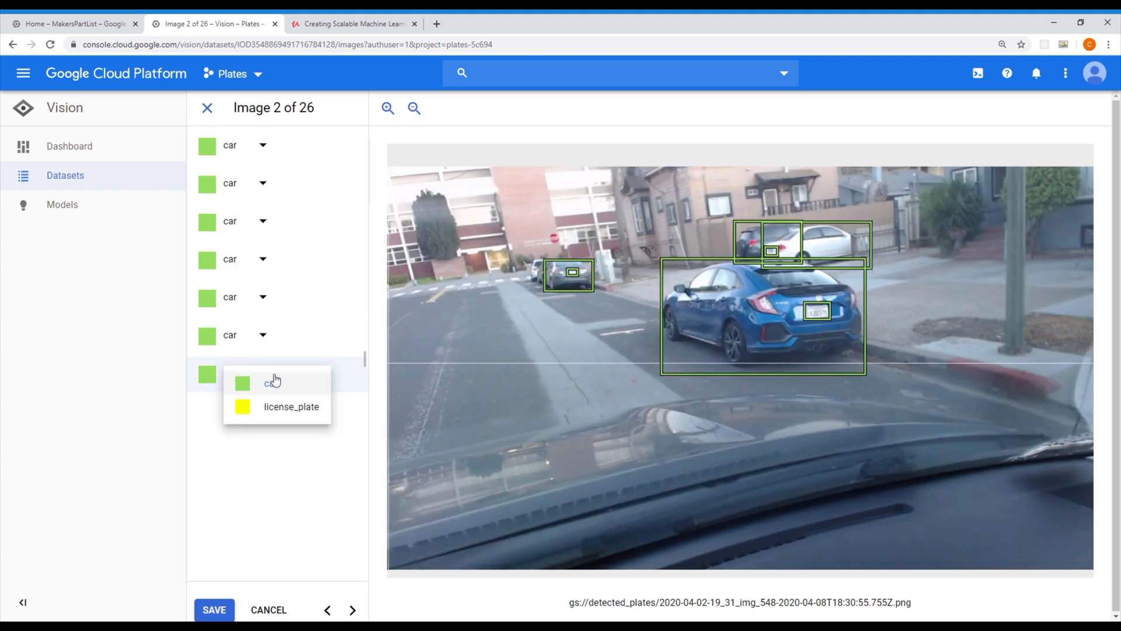
left_click(280, 405)
left_click(265, 337)
left_click(275, 365)
left_click(263, 144)
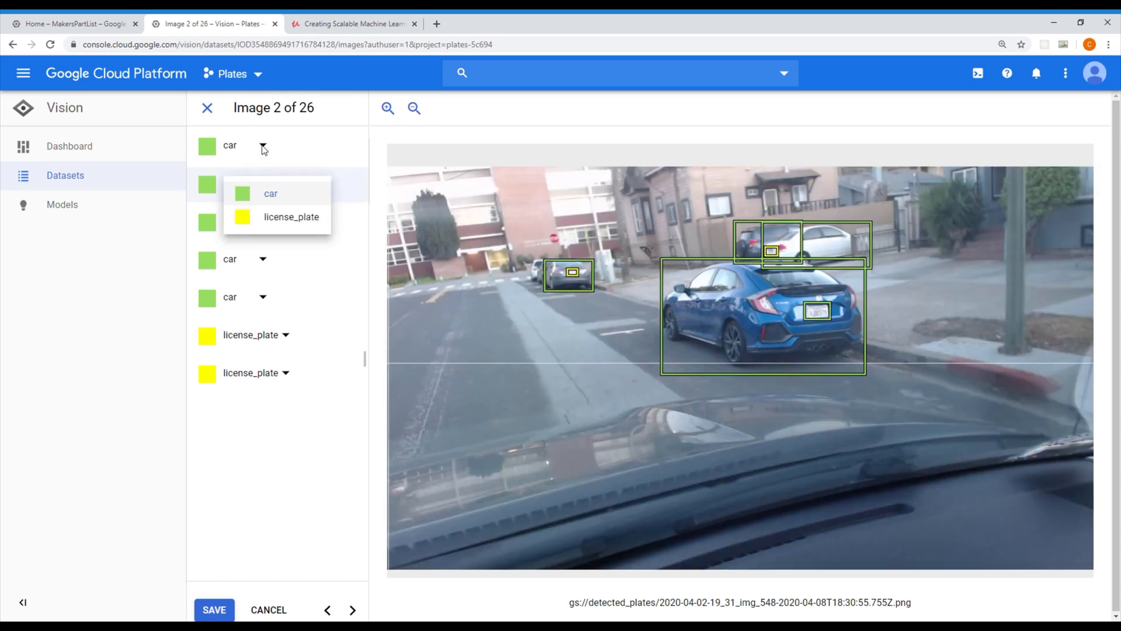
left_click(288, 175)
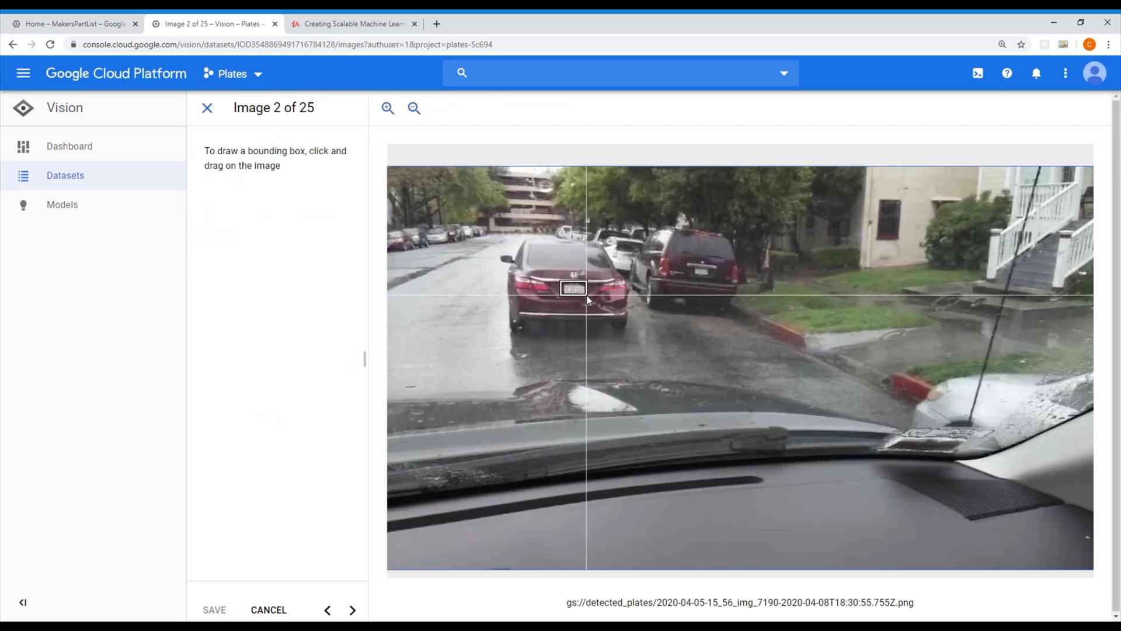
- In the maroon Honda image, box the Honda, the dark red SUV, the white car, their plates and three parked cars across the street
left_click_drag(587, 295, 587, 296)
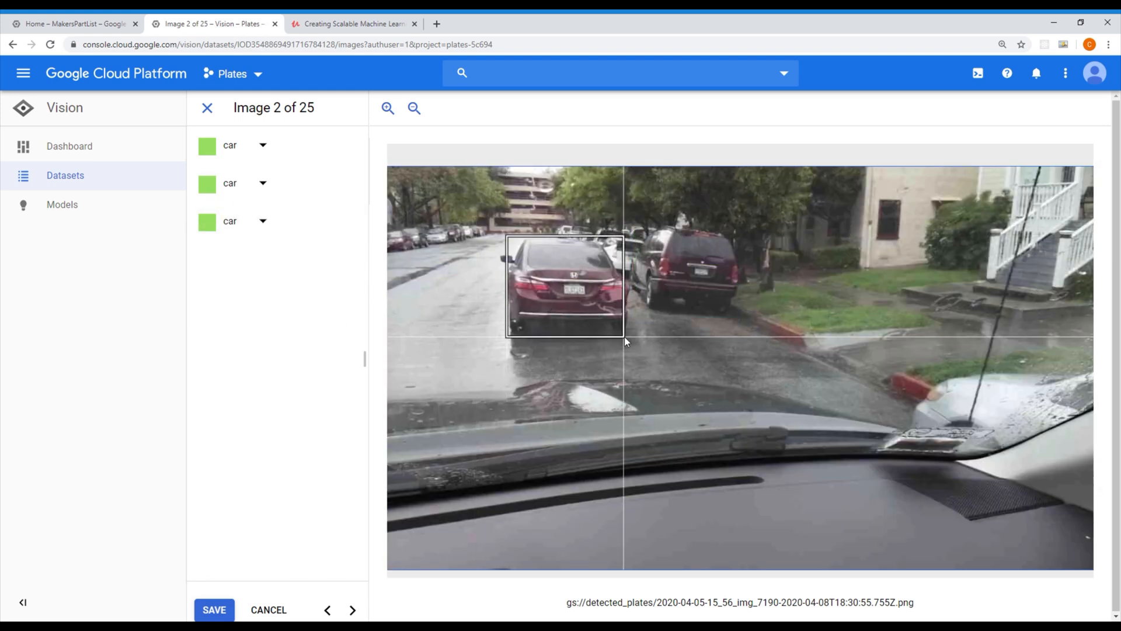
left_click_drag(624, 337, 628, 337)
mouse_move(602, 233)
left_mouse_down()
mouse_move(651, 278)
mouse_move(637, 264)
left_mouse_up()
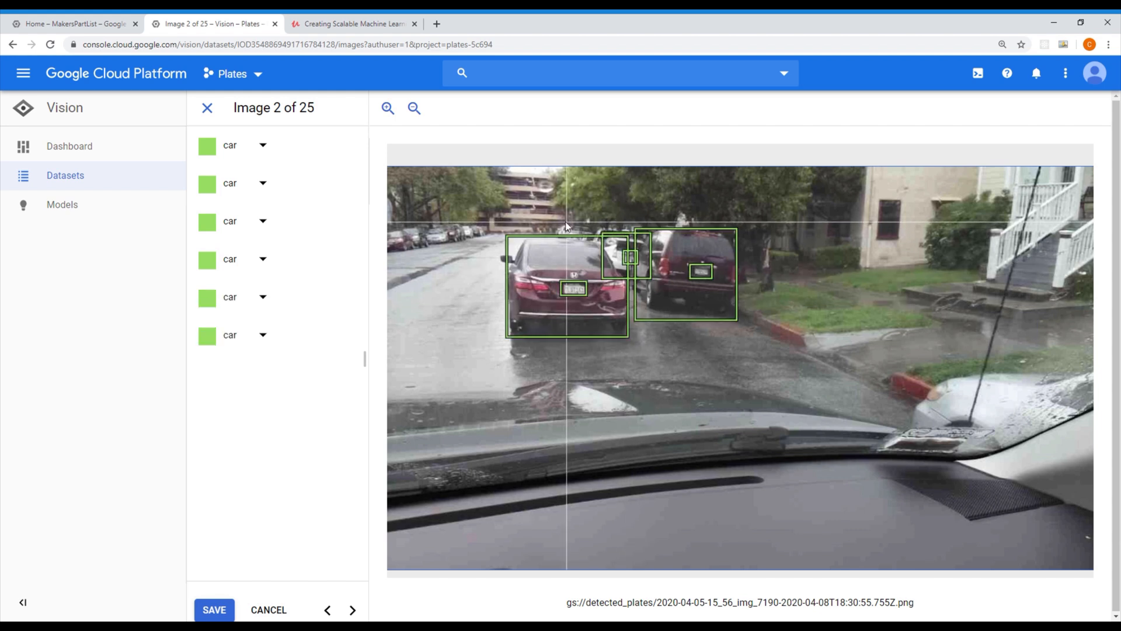
left_click_drag(424, 220, 449, 247)
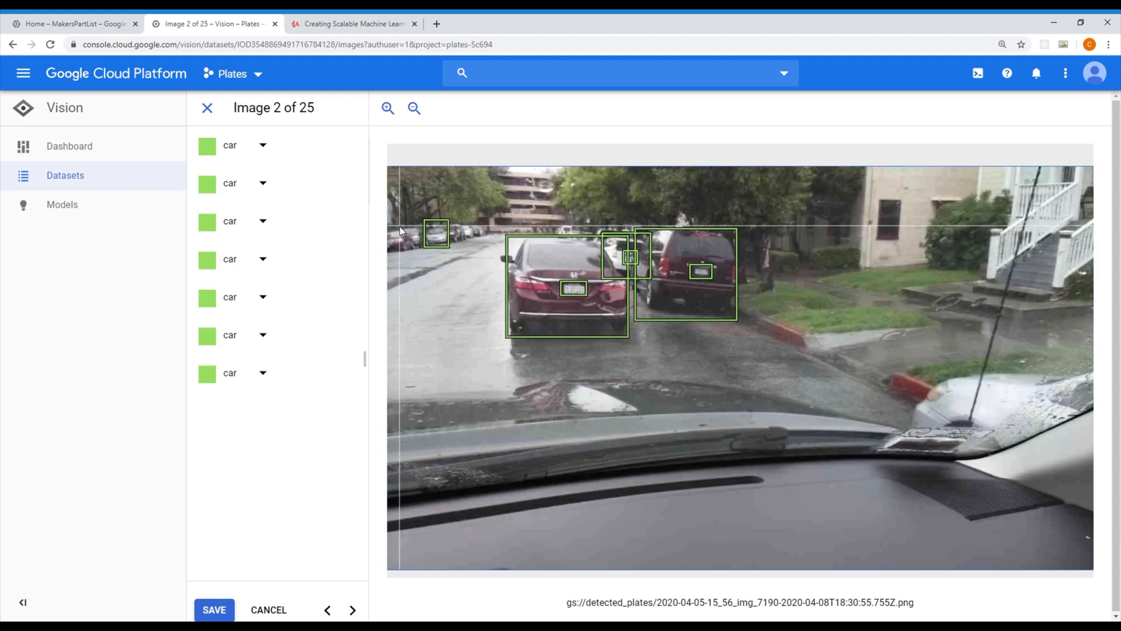
mouse_move(390, 227)
left_mouse_down()
mouse_move(413, 254)
mouse_move(432, 253)
left_mouse_up()
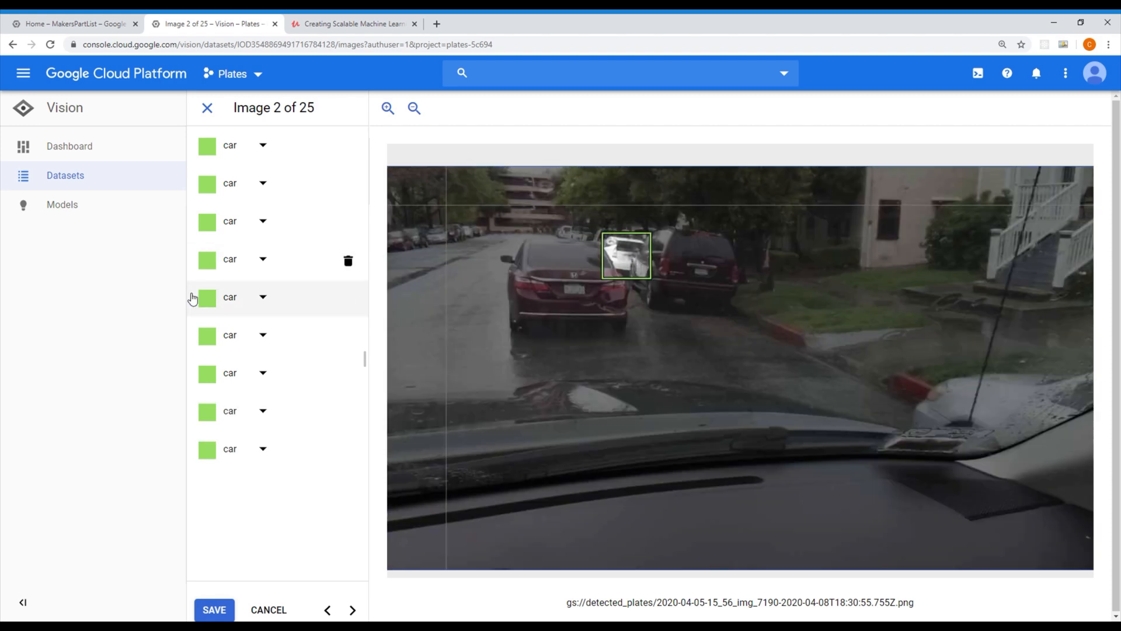
- Label the plate boxes of the Honda, the SUV and the white car license_plate, save, and return to the unlabeled images
left_click(260, 346)
left_click(275, 369)
left_click(261, 182)
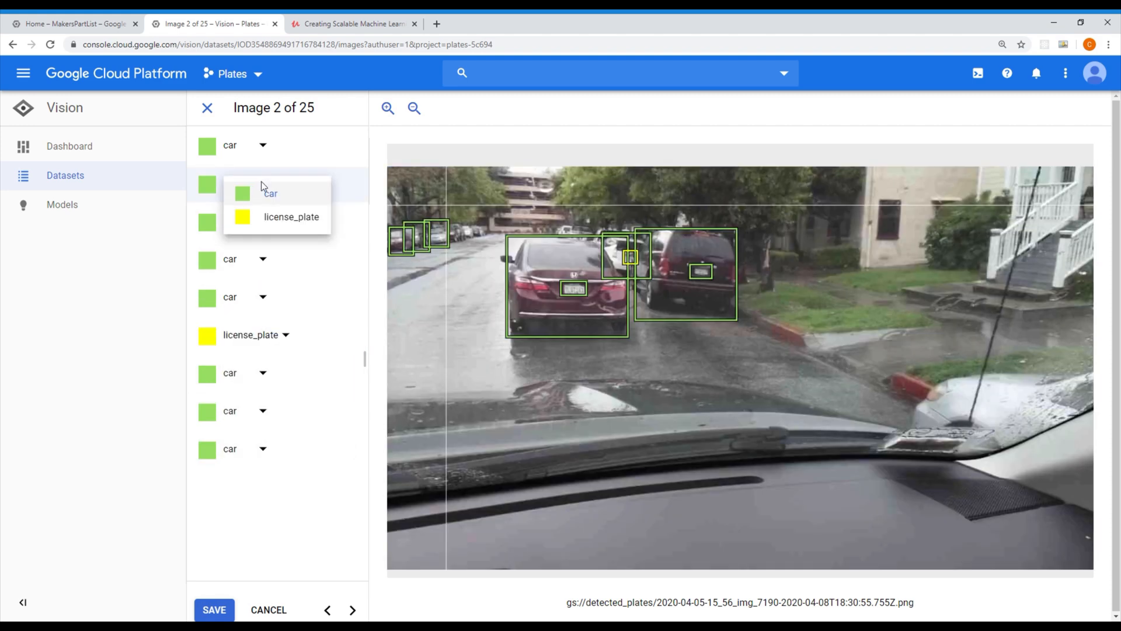
left_click(281, 215)
left_click(263, 146)
left_click(286, 179)
left_click(214, 610)
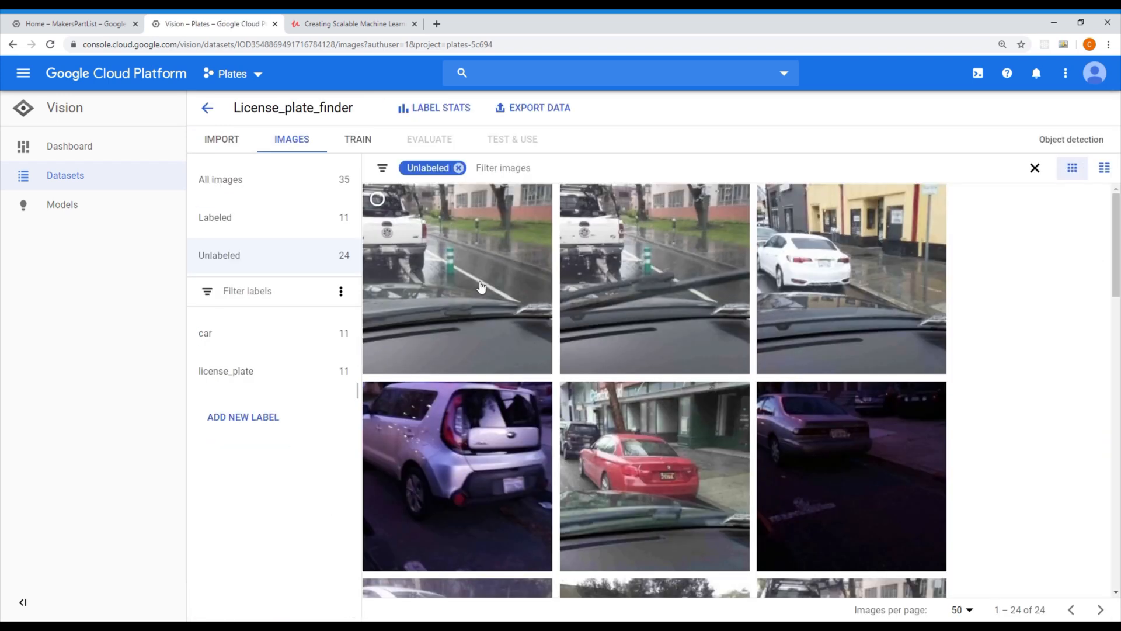
- Open the unlabeled image of the white pickup without the raised wiper and box the pickup, the distant car and both plates
left_click(507, 254)
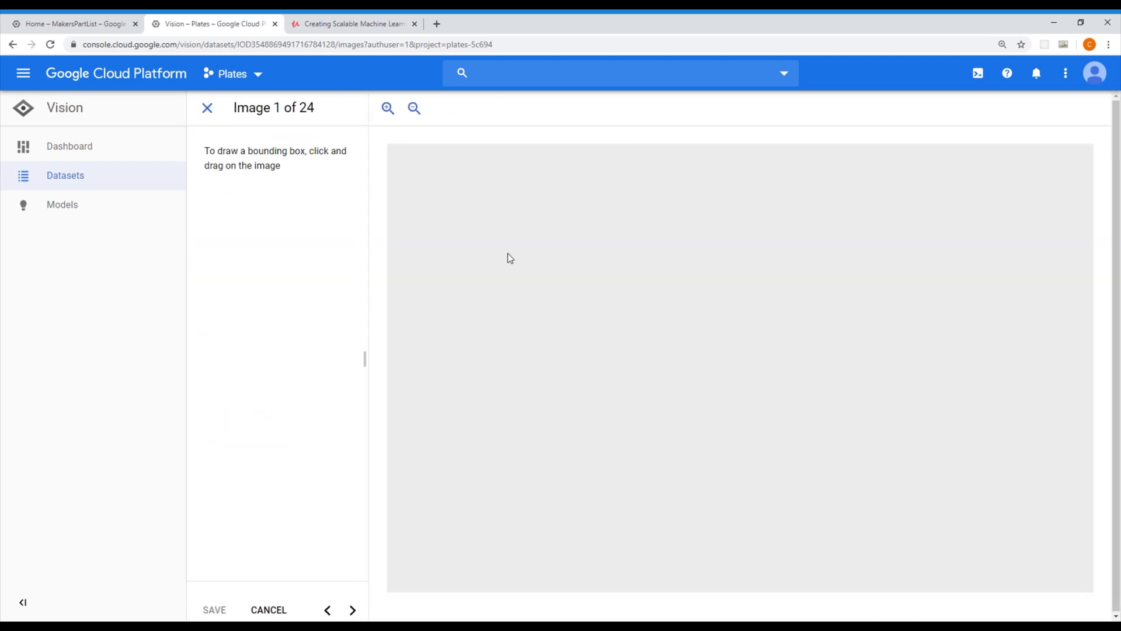
left_click(578, 296)
left_click(350, 146)
left_click_drag(579, 296, 617, 315)
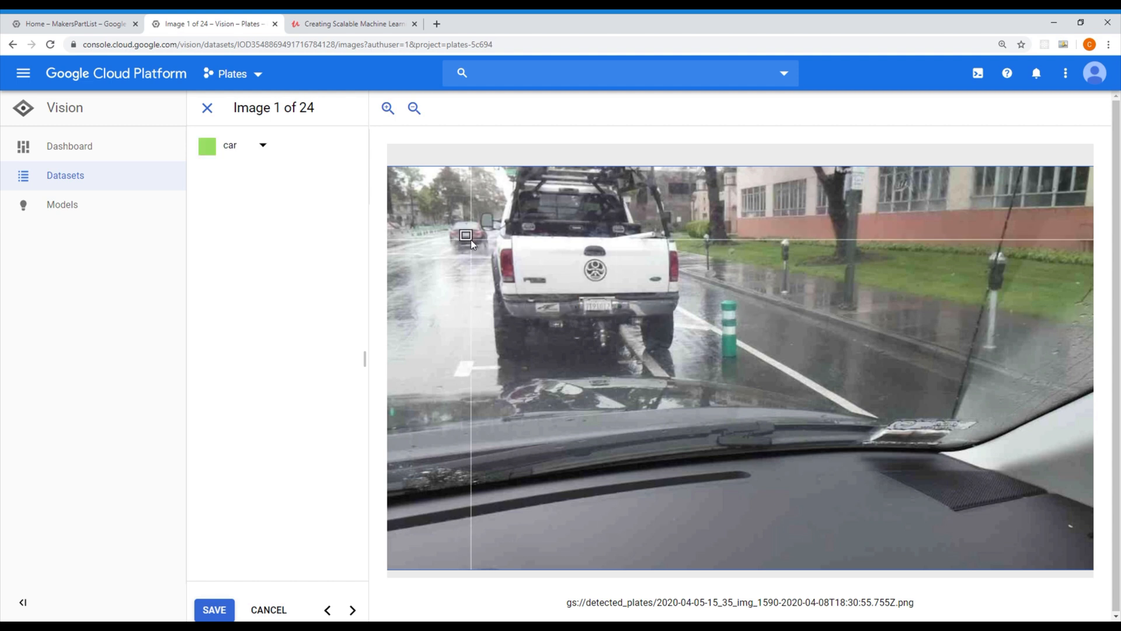
left_click(471, 239)
left_click_drag(493, 181, 682, 362)
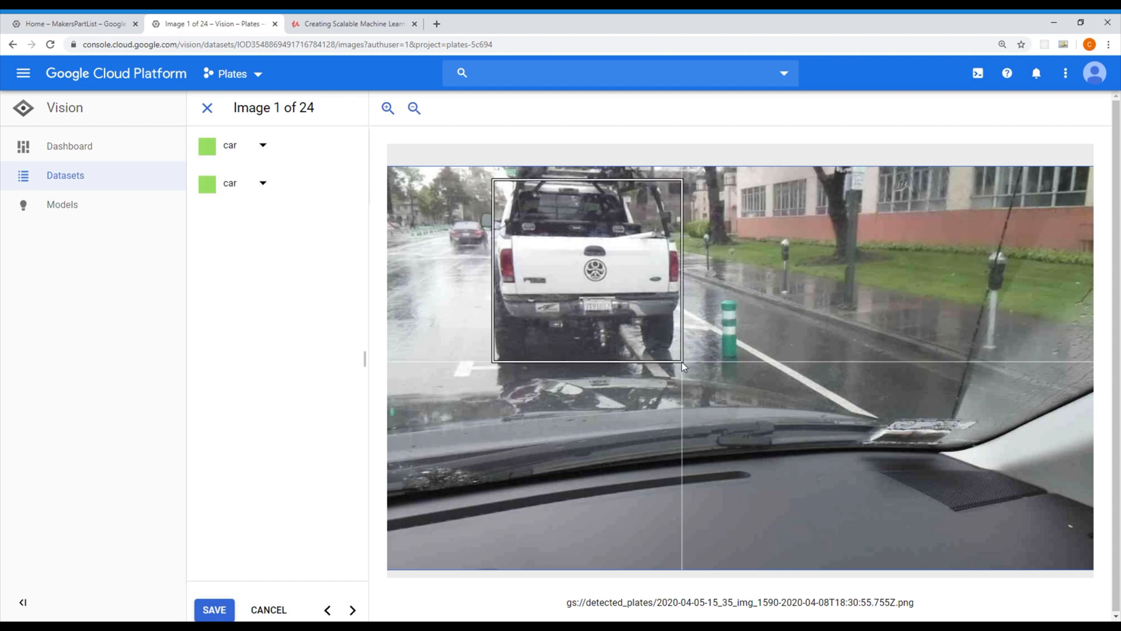
left_click_drag(448, 219, 489, 256)
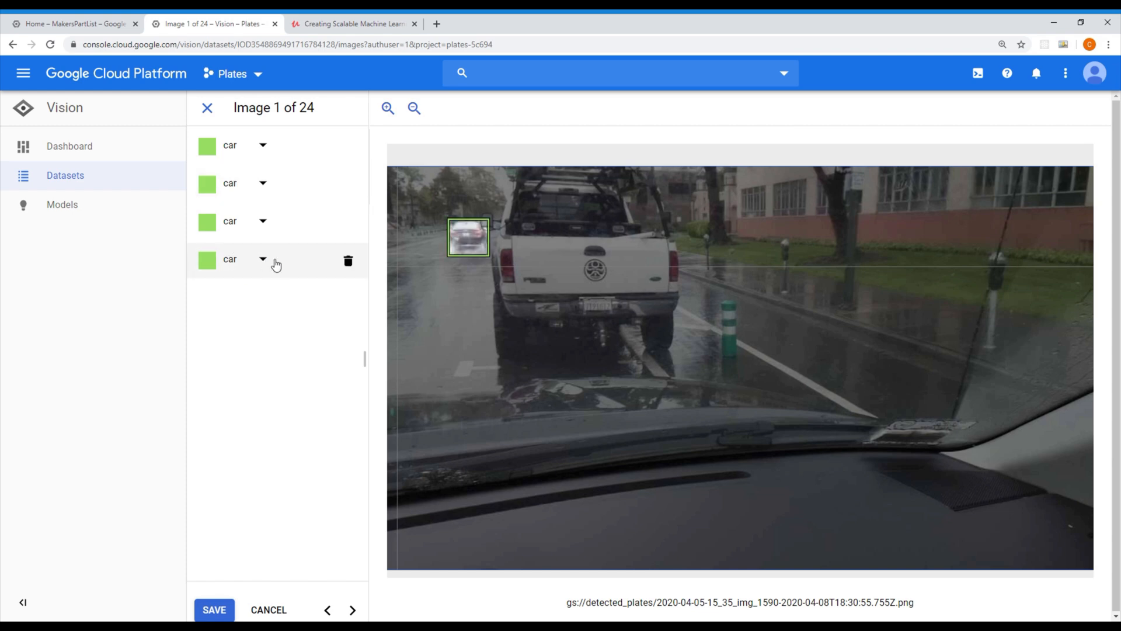
- Label the plate boxes of the pickup and the distant car license_plate, and save the annotations
left_click(263, 183)
left_click(251, 225)
left_click(263, 145)
left_click(251, 187)
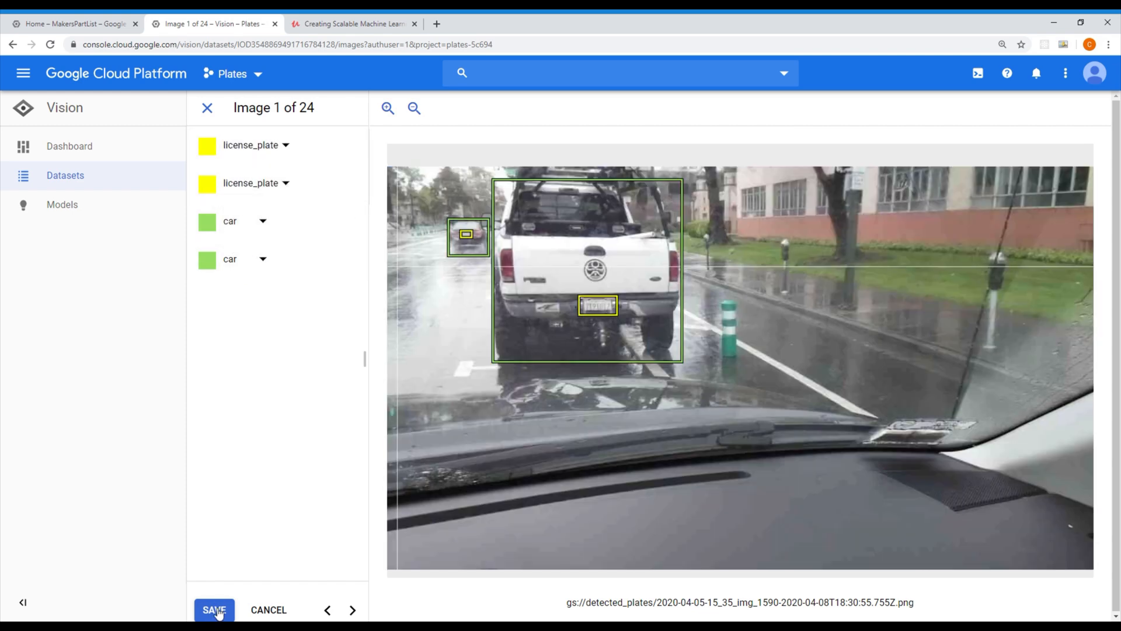
left_click(217, 611)
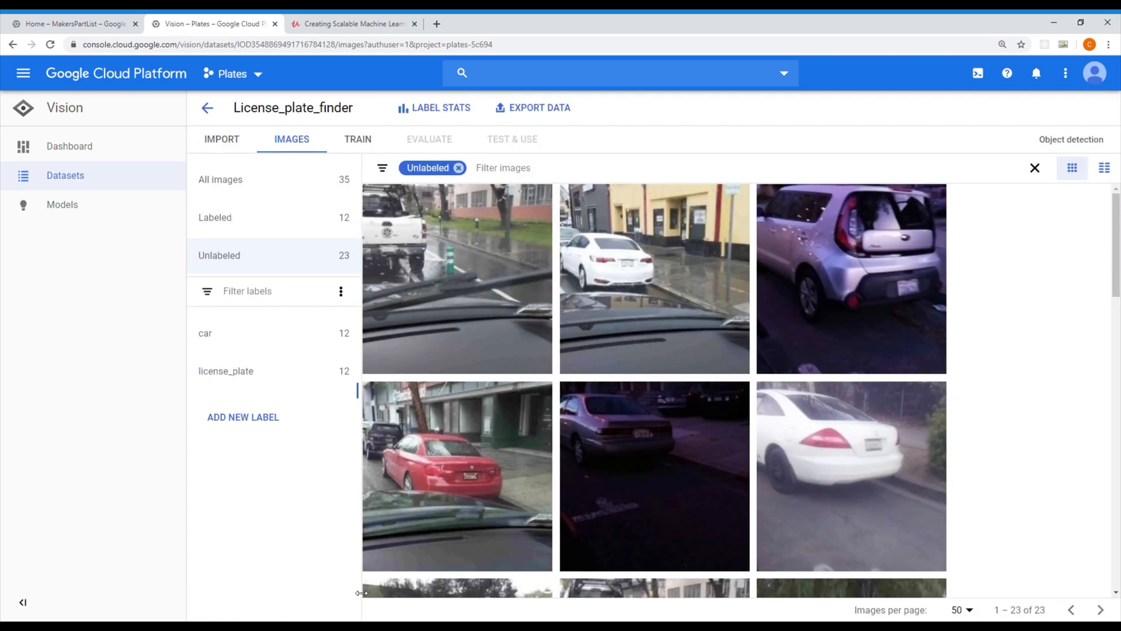
- Open the unlabeled image of the white sedan by the yellow building and box the sedan, its plate, the gray car and the distant car
left_click(671, 316)
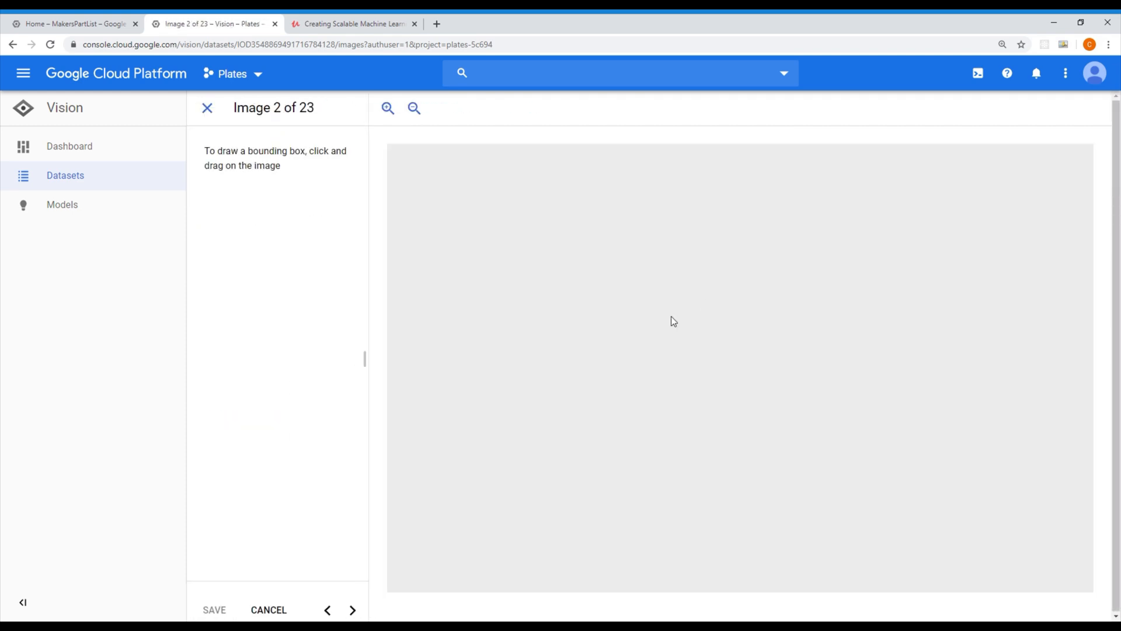
left_click_drag(672, 325, 705, 348)
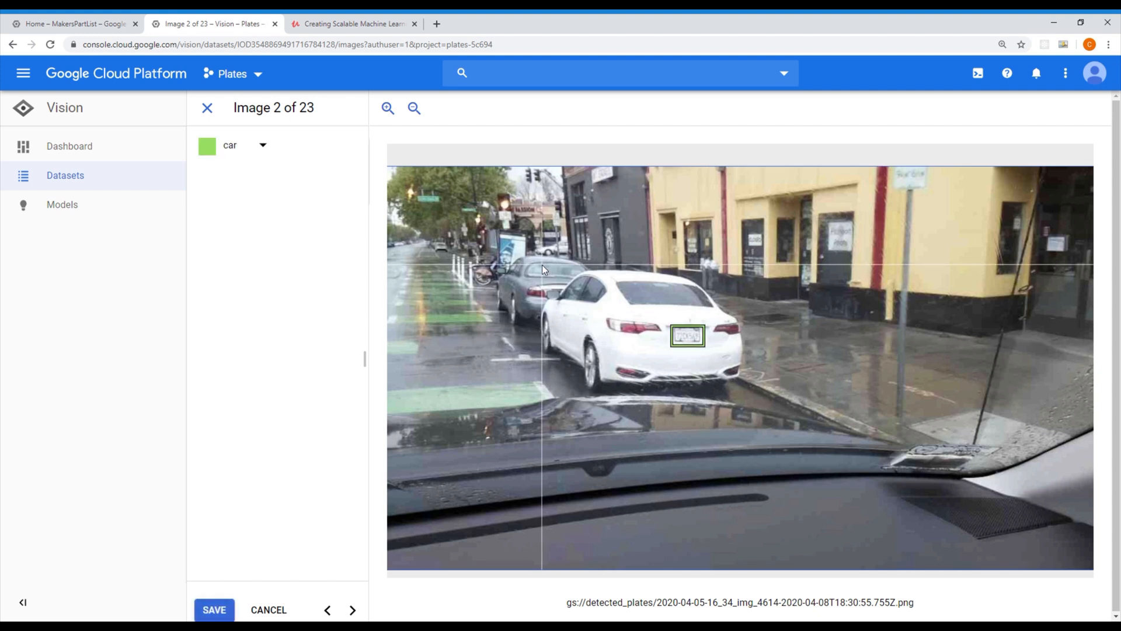
left_click_drag(751, 395, 748, 396)
left_click_drag(495, 254, 598, 328)
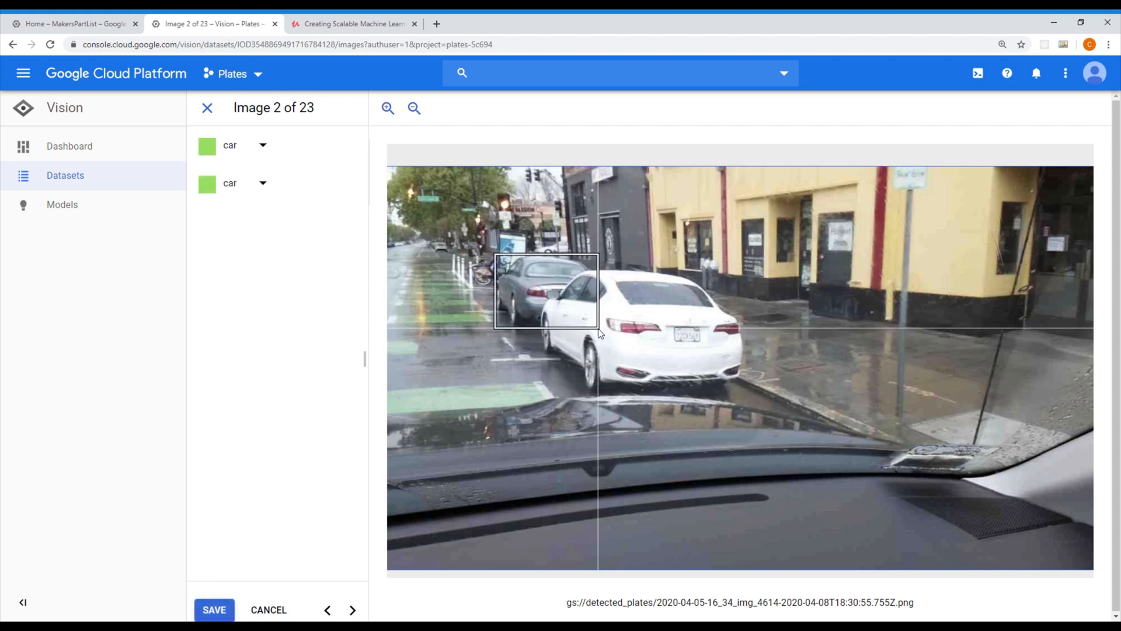
left_click_drag(434, 242, 450, 253)
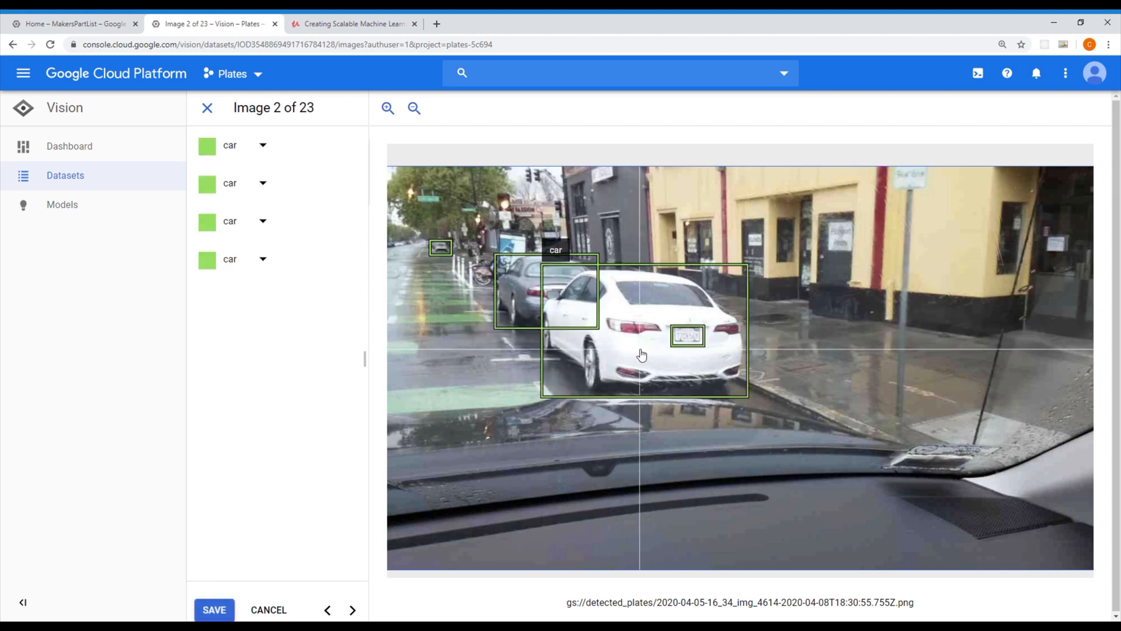
- Change the white sedan's plate box label to license_plate and save the annotations
left_click(267, 150)
left_click(261, 189)
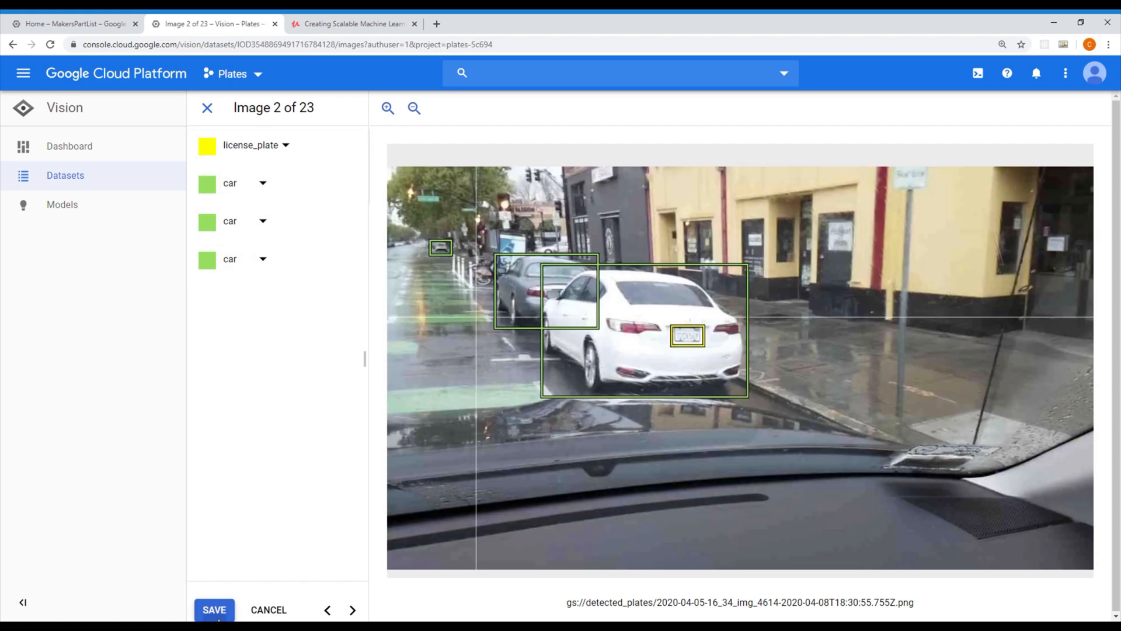
left_click(212, 612)
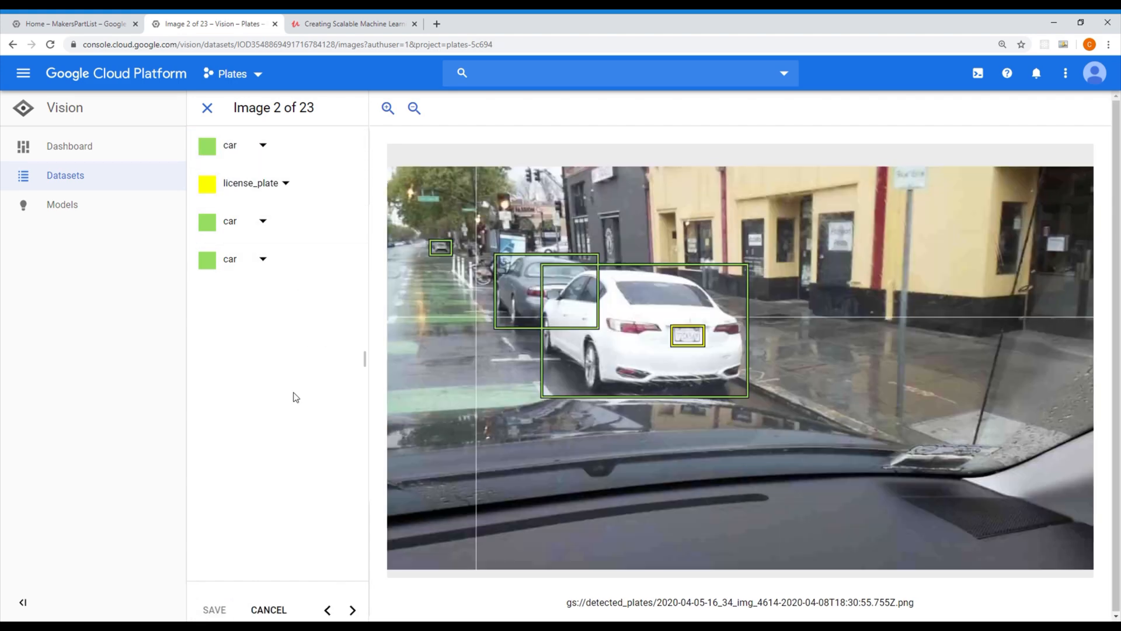
- Go to the white pickup image with the wiper across the windshield and box the pickup, its plate and the distant car
left_click(353, 611)
left_click(426, 366)
left_click_drag(577, 294, 619, 317)
left_click_drag(494, 169, 682, 365)
left_click_drag(470, 215, 499, 246)
- Label the pickup's plate box license_plate, save the annotations and return to the unlabeled images
left_click(267, 218)
left_click(273, 178)
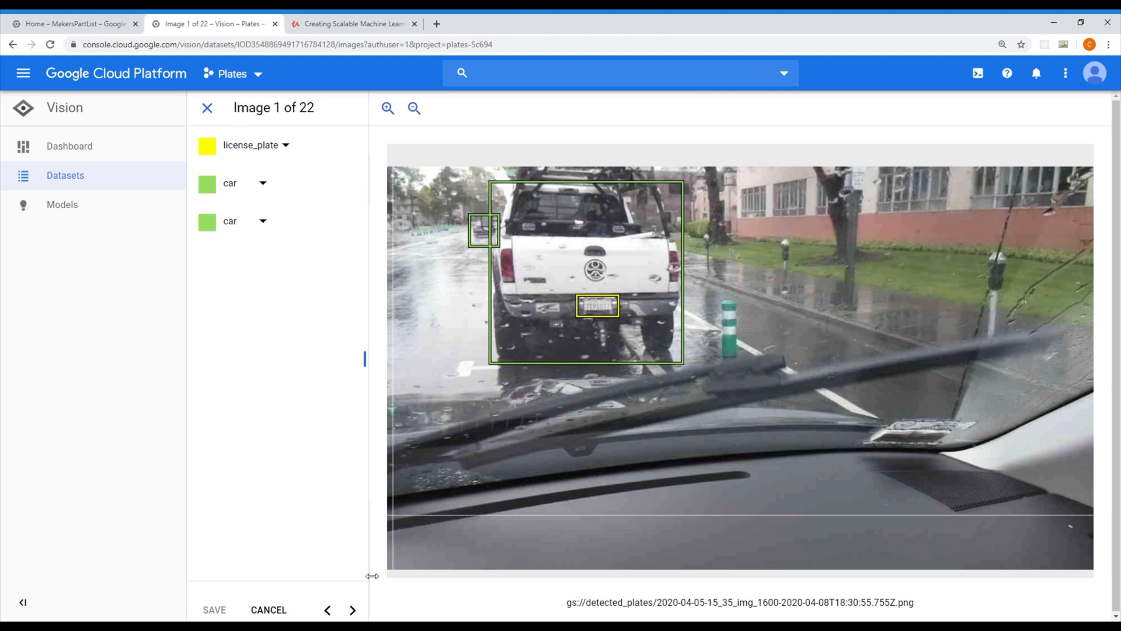
left_click(269, 609)
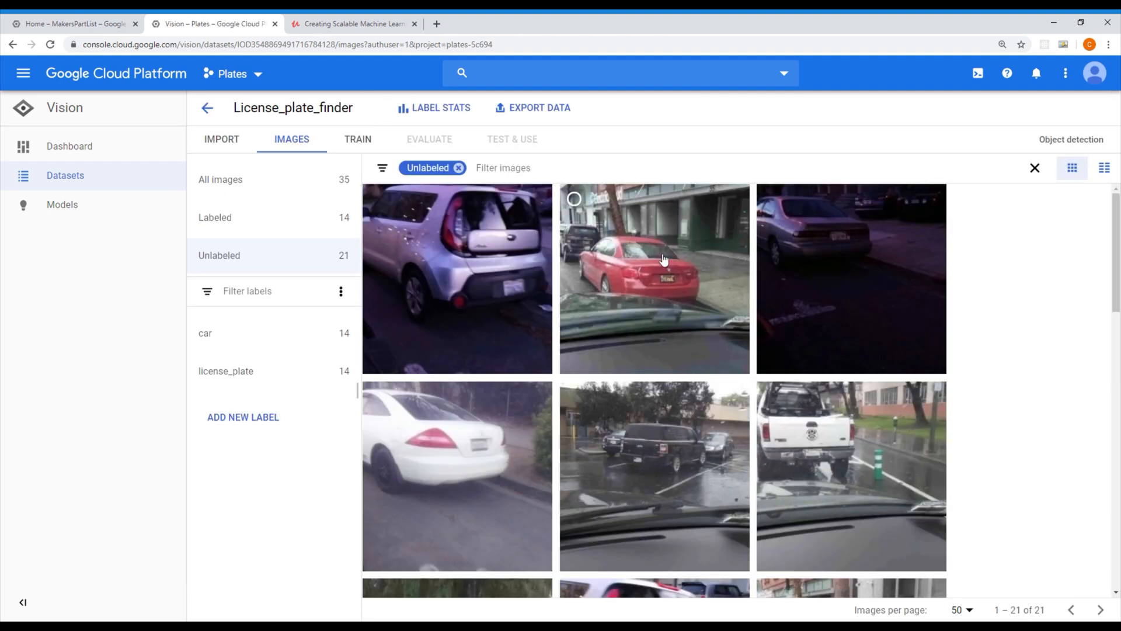
- Open the unlabeled image of the red car and box it, the parked cars ahead, the distant cars and the two readable plates
left_click(672, 251)
left_click_drag(753, 355, 791, 379)
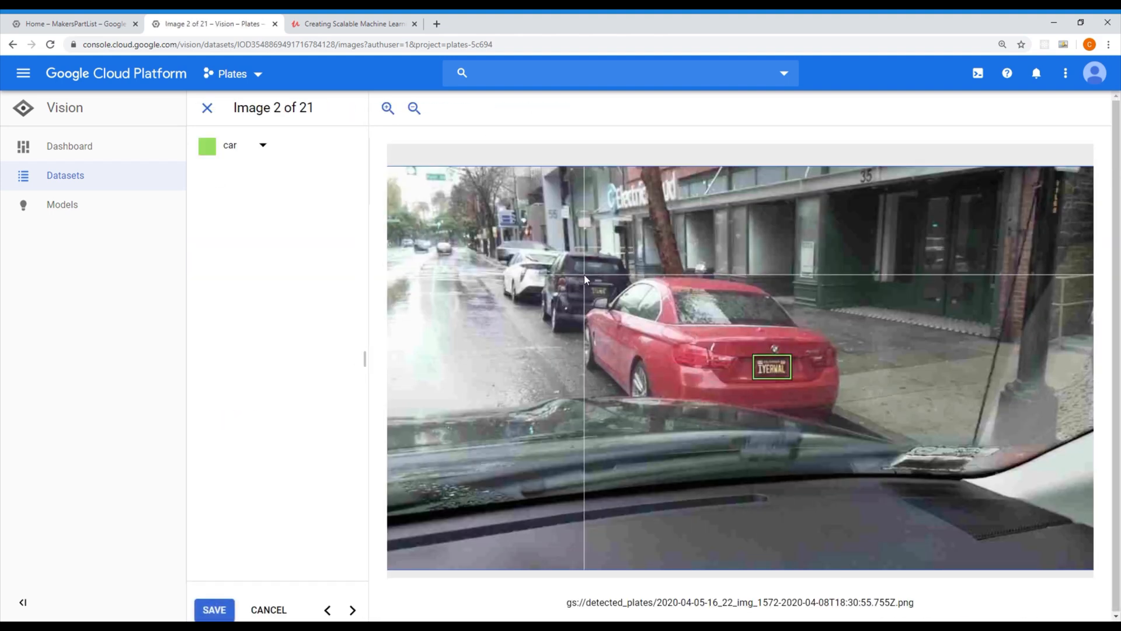
left_click_drag(584, 275, 846, 421)
mouse_move(543, 248)
left_mouse_down()
mouse_move(580, 294)
mouse_move(636, 332)
left_mouse_up()
mouse_move(502, 248)
left_mouse_down()
mouse_move(553, 303)
mouse_move(531, 263)
mouse_move(548, 266)
left_mouse_up()
left_click_drag(435, 240, 455, 257)
left_click_drag(412, 238, 432, 257)
left_click_drag(399, 235, 415, 250)
left_click_drag(591, 284, 608, 298)
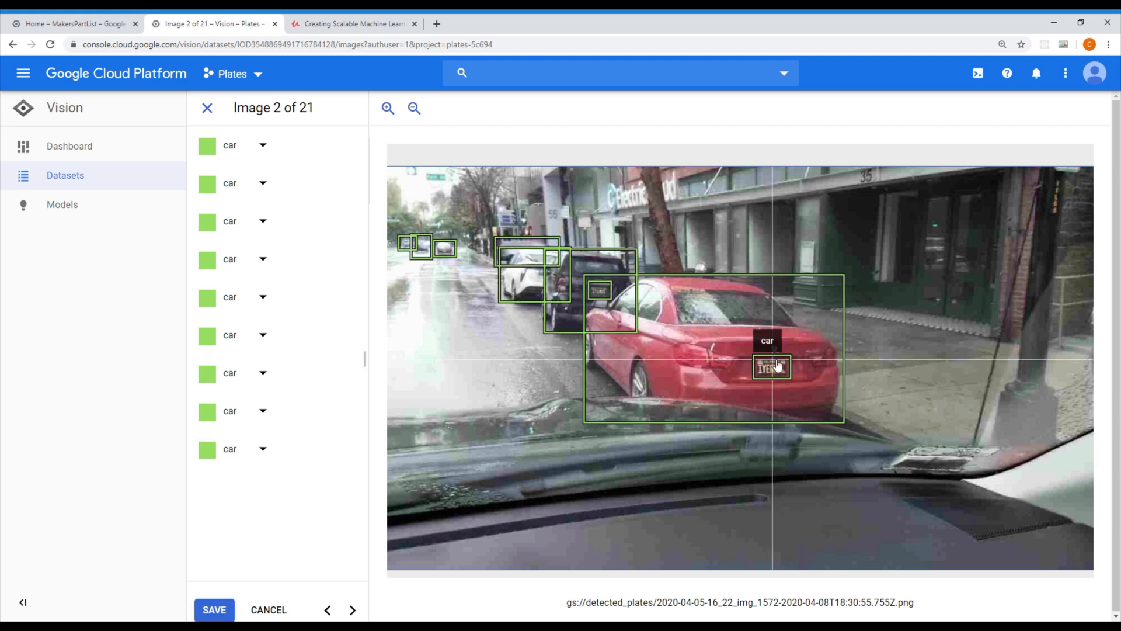
- Label the plate boxes of the red car and the black car ahead license_plate, and save the annotations
left_click(261, 146)
left_click(242, 193)
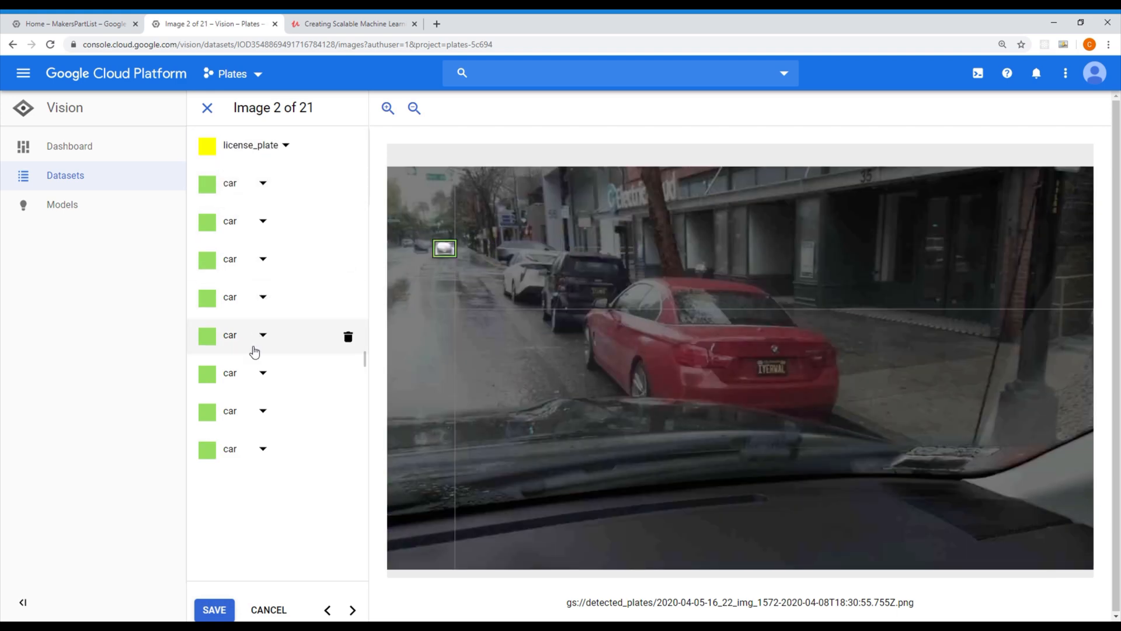
left_click(263, 450)
left_click(290, 482)
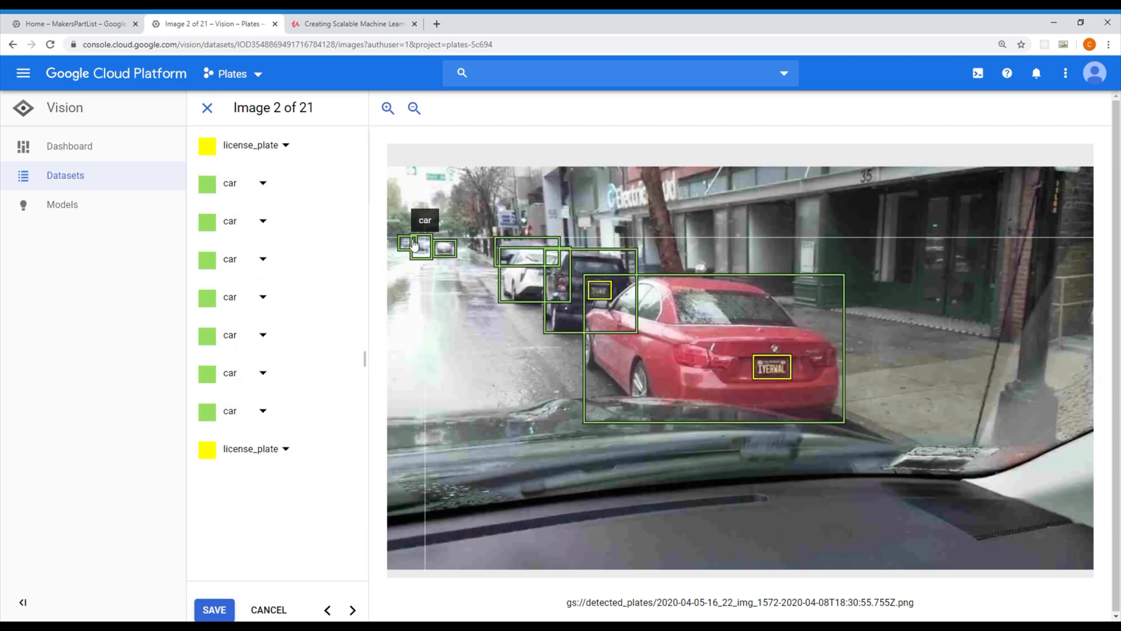
left_click(216, 612)
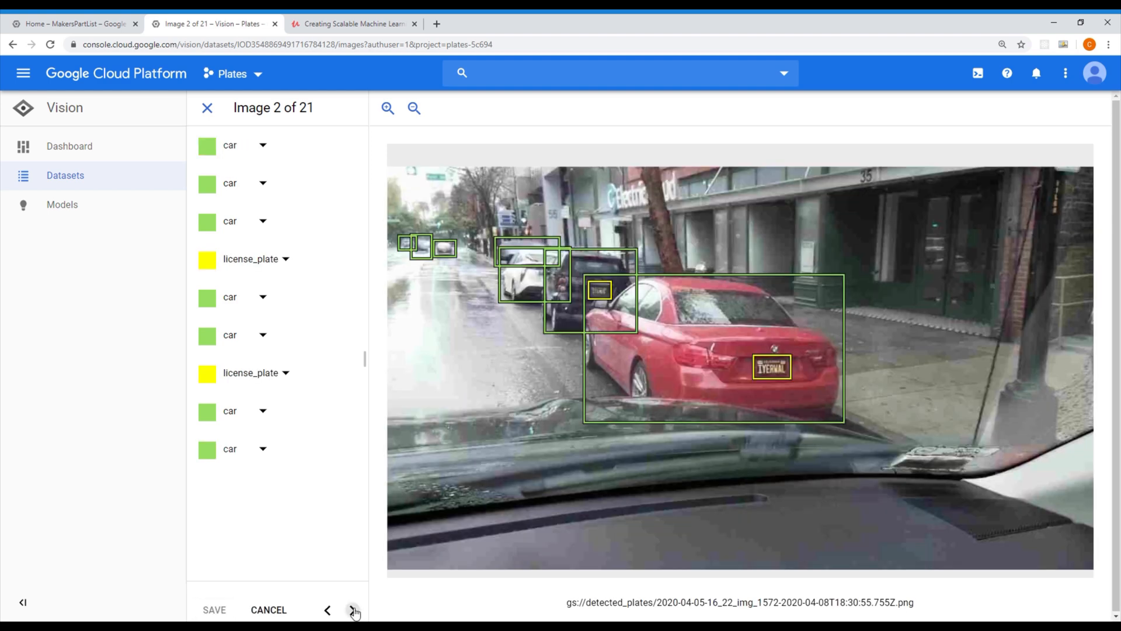
- Go to the silver Kia image and box the Kia, the dark vehicle behind the dry bush, both plates and the car in the driveway
left_click(353, 610)
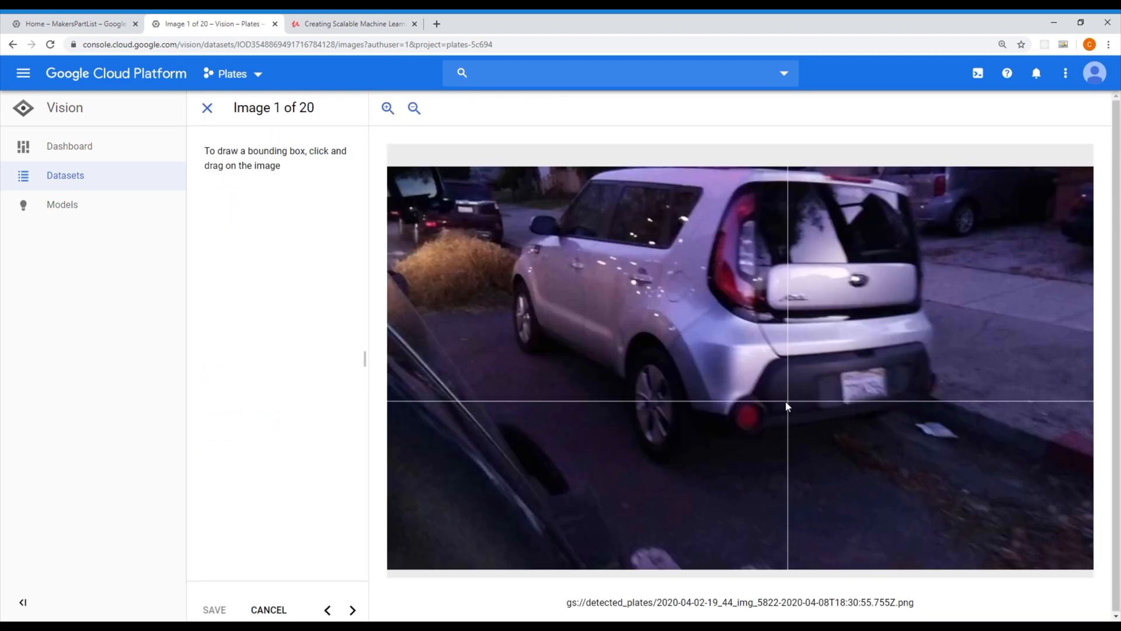
left_click_drag(837, 364, 891, 404)
mouse_move(501, 168)
left_mouse_down()
mouse_move(671, 303)
mouse_move(945, 467)
left_mouse_up()
left_click_drag(398, 179, 507, 251)
mouse_move(877, 168)
left_mouse_down()
mouse_move(969, 238)
mouse_move(1025, 239)
left_mouse_up()
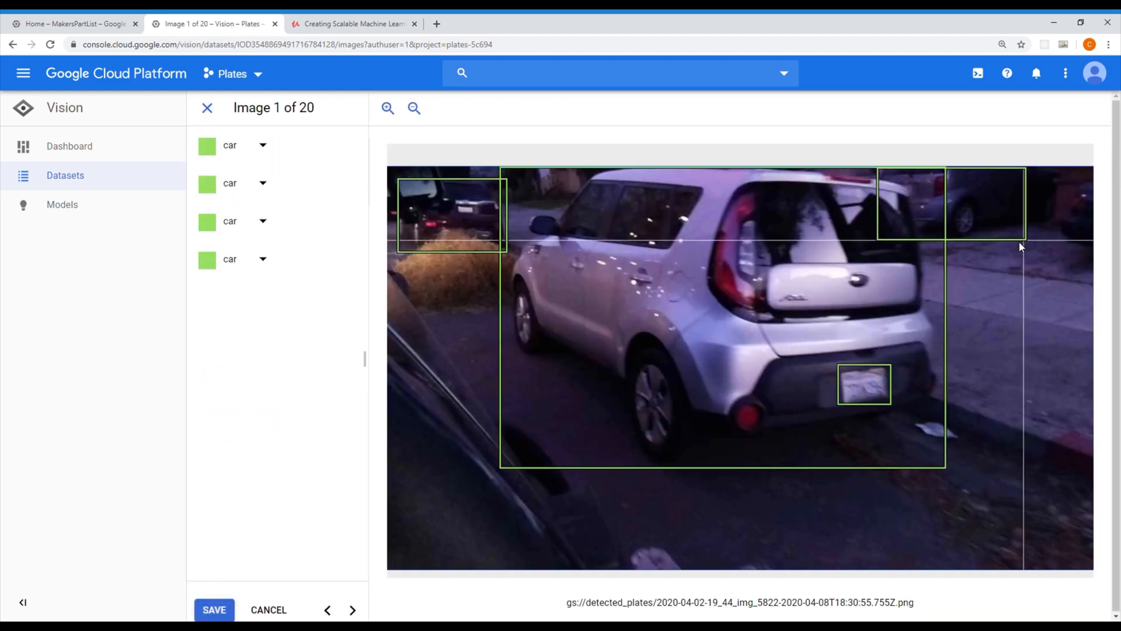
left_click_drag(459, 202, 474, 216)
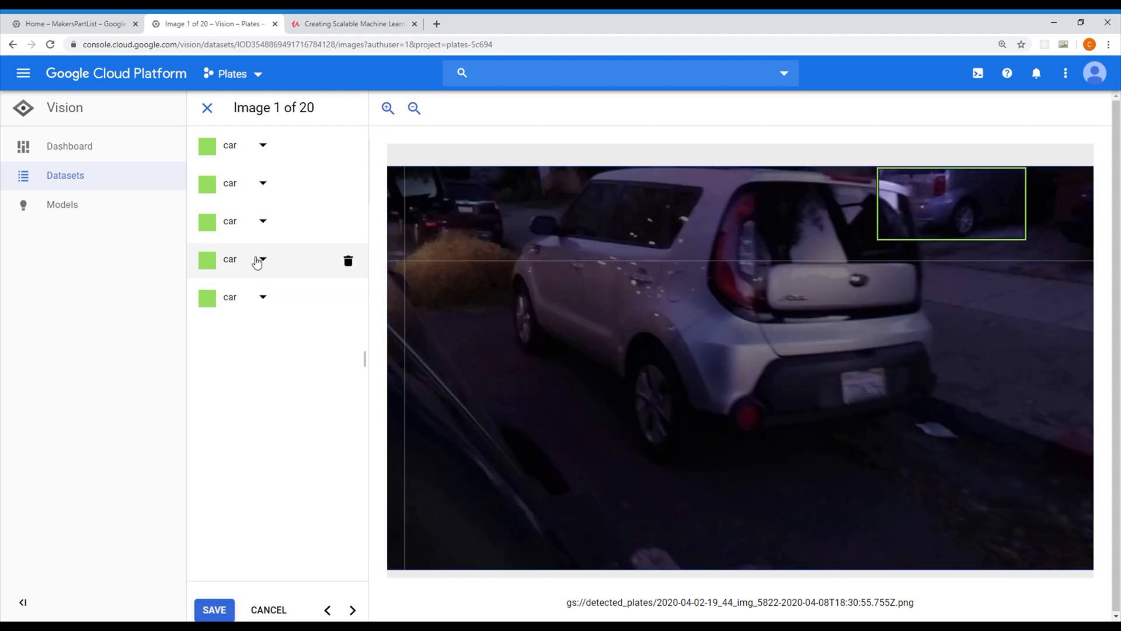
- Label the plate boxes of the Kia and the dark vehicle license_plate
left_click(264, 148)
left_click(268, 183)
left_click(263, 297)
left_click(270, 321)
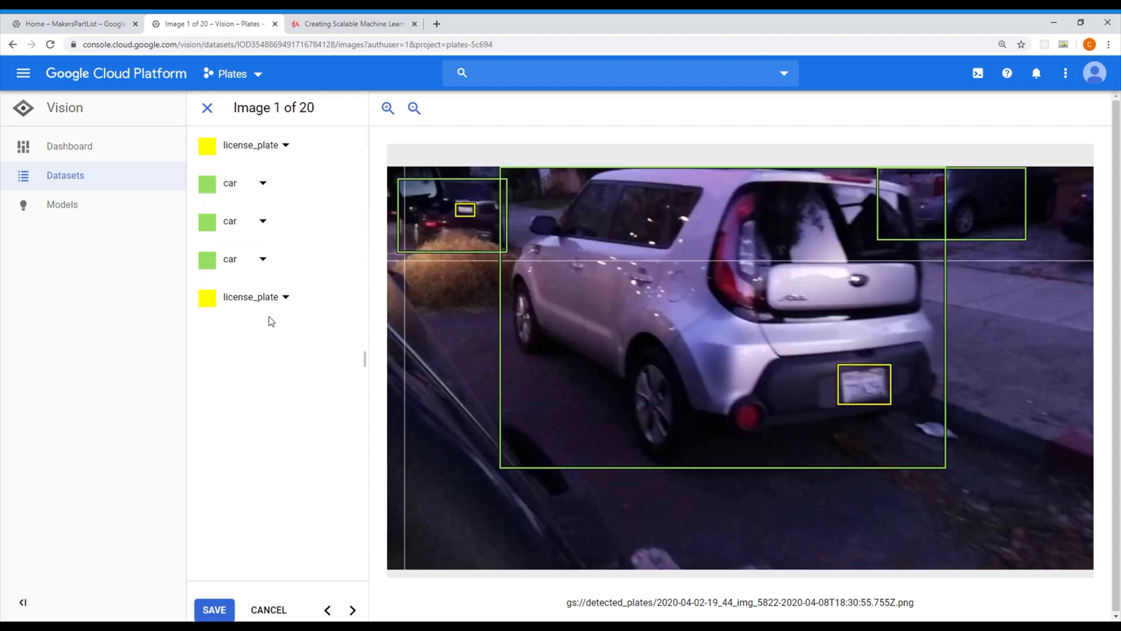
- Save the silver Kia annotations and check the dataset's label stats and training requirements
left_click(214, 611)
left_click(350, 612)
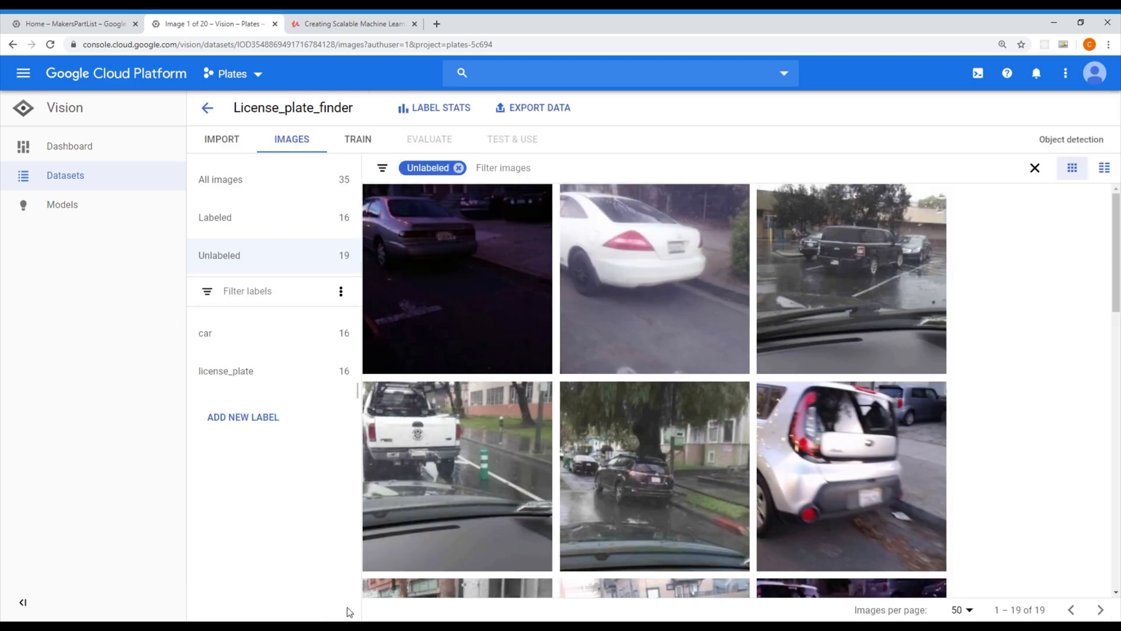
left_click(444, 109)
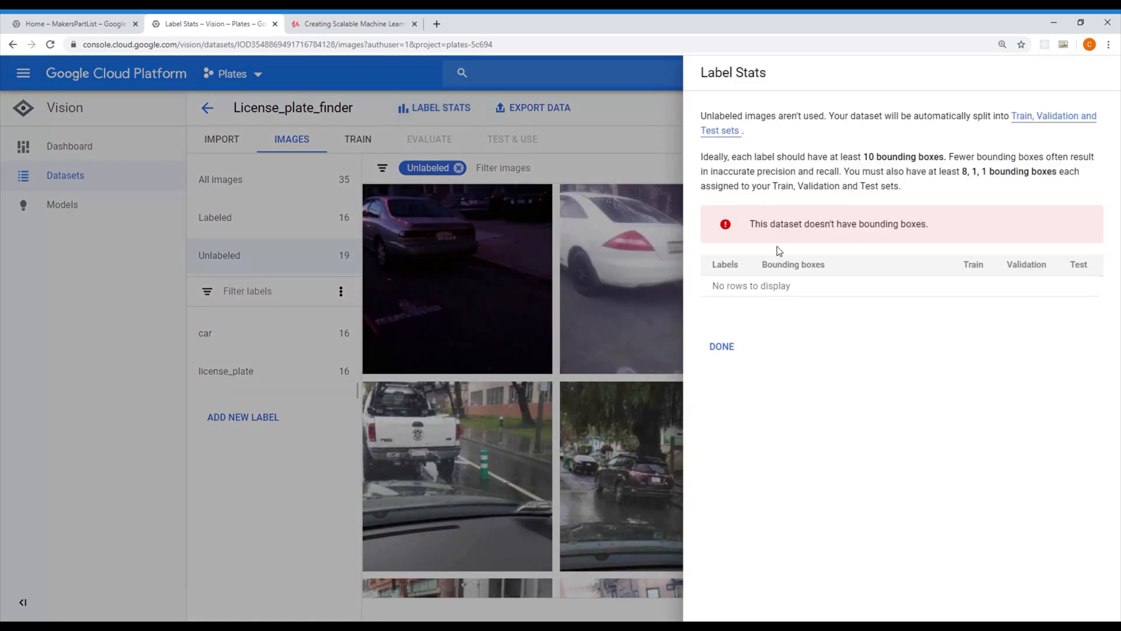
left_click(722, 347)
left_click(358, 140)
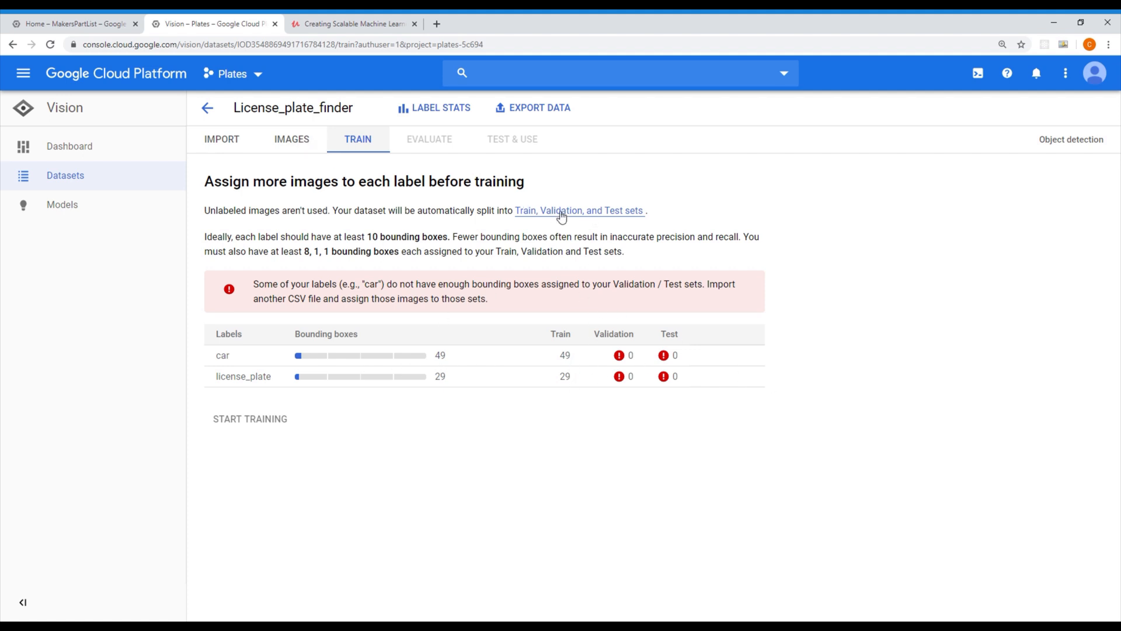
- Open the unlabeled image of the white coupe and box its plate, the coupe and the light blue car ahead
left_click(292, 139)
left_click(278, 260)
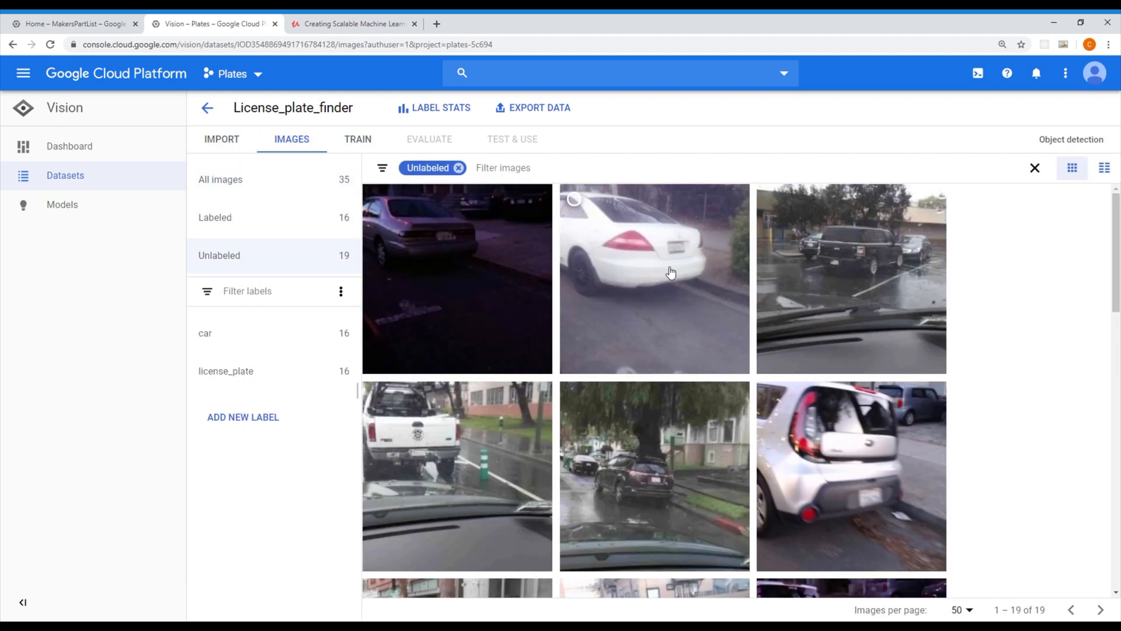
left_click(724, 280)
left_click_drag(809, 317, 813, 319)
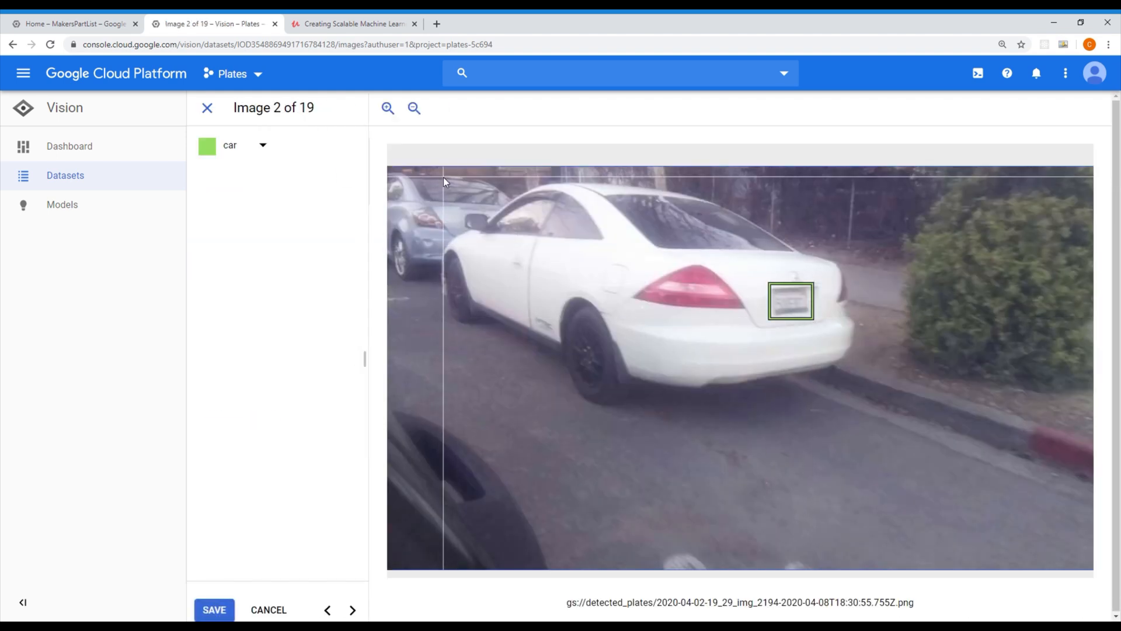
mouse_move(444, 177)
left_mouse_down()
mouse_move(861, 425)
mouse_move(866, 409)
left_mouse_up()
mouse_move(391, 187)
left_mouse_down()
mouse_move(457, 270)
mouse_move(526, 296)
left_mouse_up()
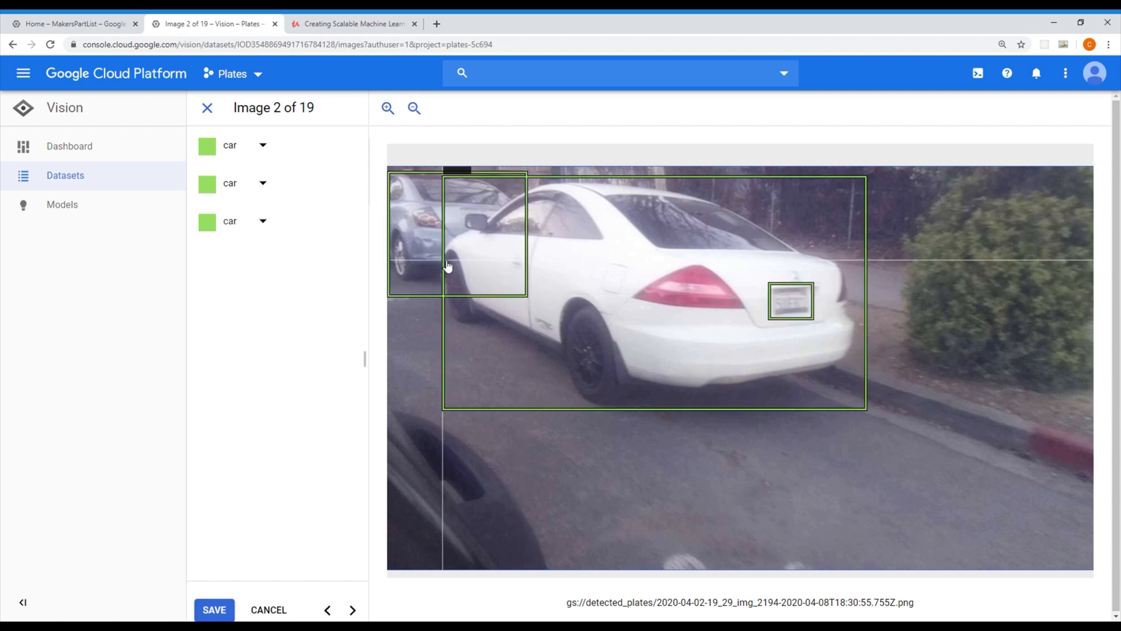
- Label the white coupe's plate box license_plate, save the annotations and go to the next image
left_click(264, 146)
left_click(257, 191)
left_click(352, 612)
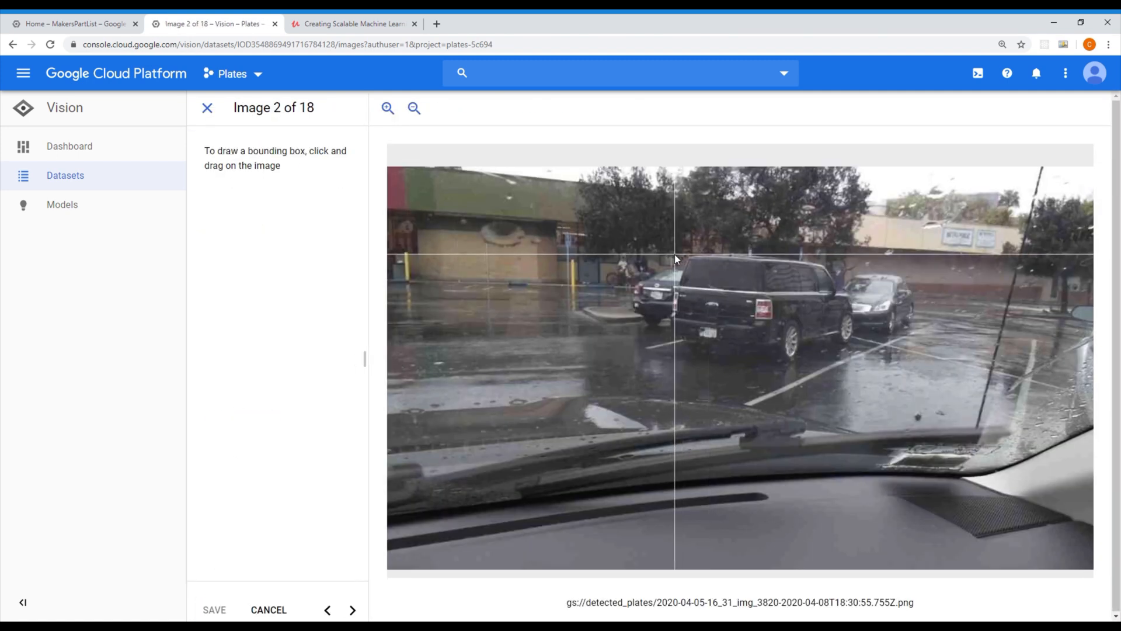
- In the rainy parking lot image, box the black SUV, the cars on both sides of it and the two visible plates
left_click_drag(675, 254, 855, 361)
left_click_drag(842, 267, 918, 346)
left_click_drag(628, 261, 703, 337)
left_click_drag(646, 286, 720, 341)
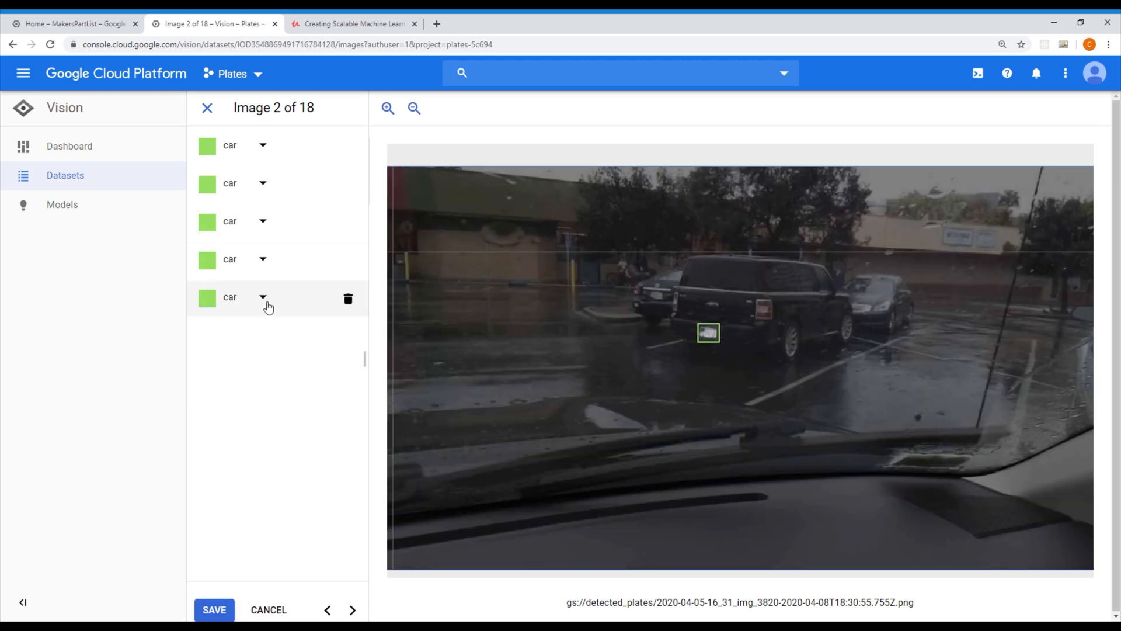
- Label the plate boxes of the black SUV and the dark car beside it license_plate, and save the annotations
left_click(266, 299)
left_click(258, 342)
left_click(264, 260)
left_click(259, 302)
left_click(220, 608)
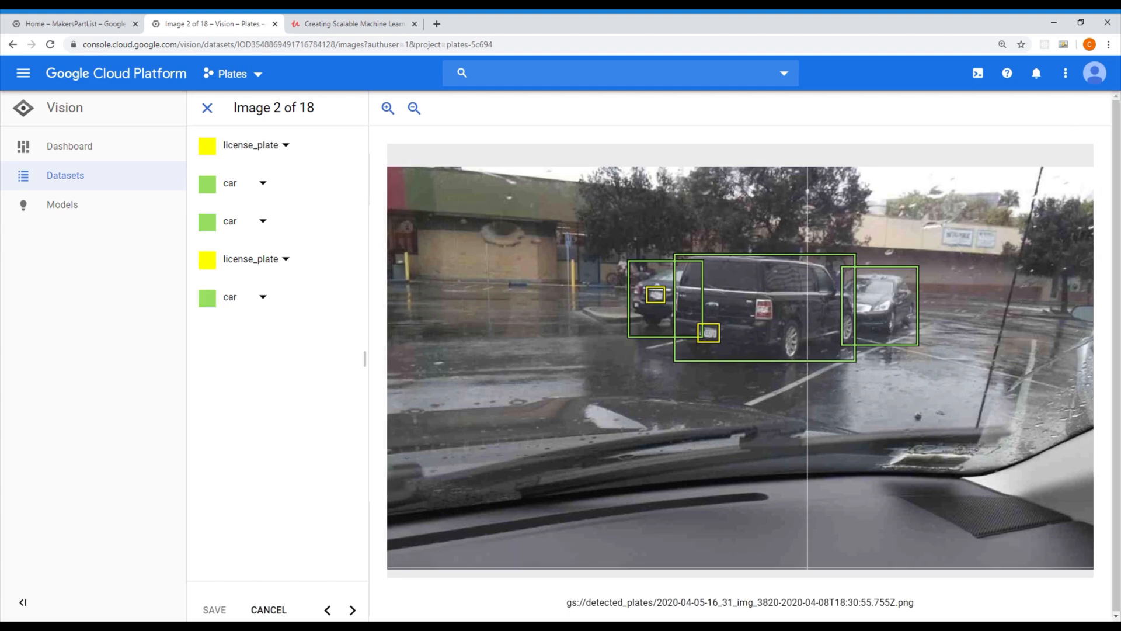
- Open the dark street image with the parked sedan and box the plates of the sedan and the three cars off the street
left_click(207, 108)
left_click(443, 205)
left_click_drag(697, 262, 739, 291)
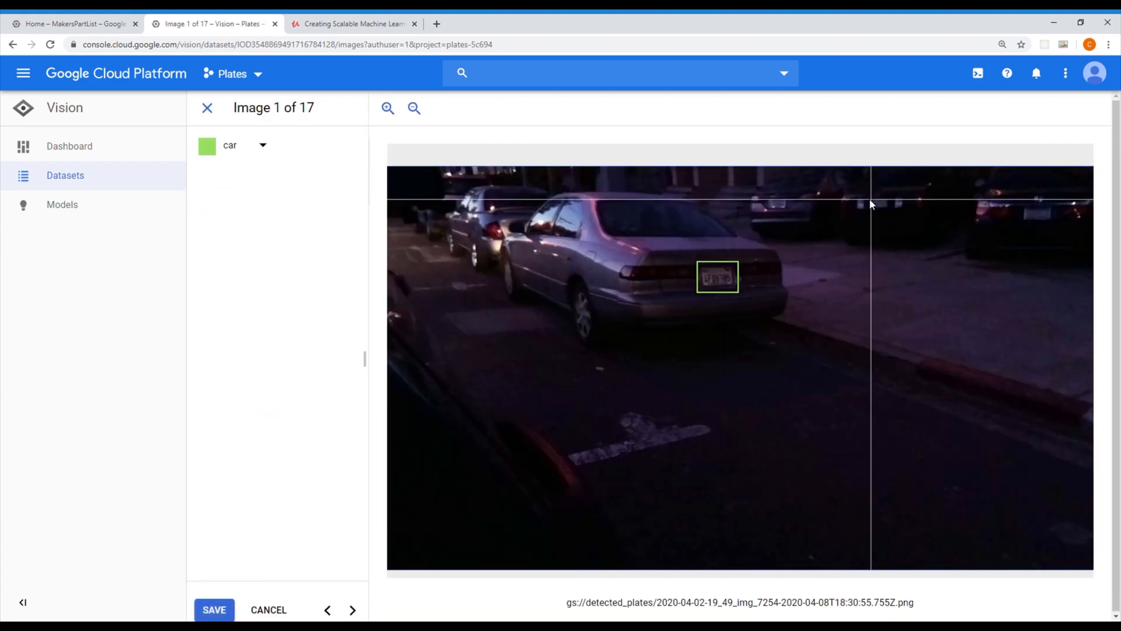
left_click_drag(887, 217, 893, 210)
left_click_drag(1018, 203, 1057, 222)
left_click_drag(758, 195, 789, 210)
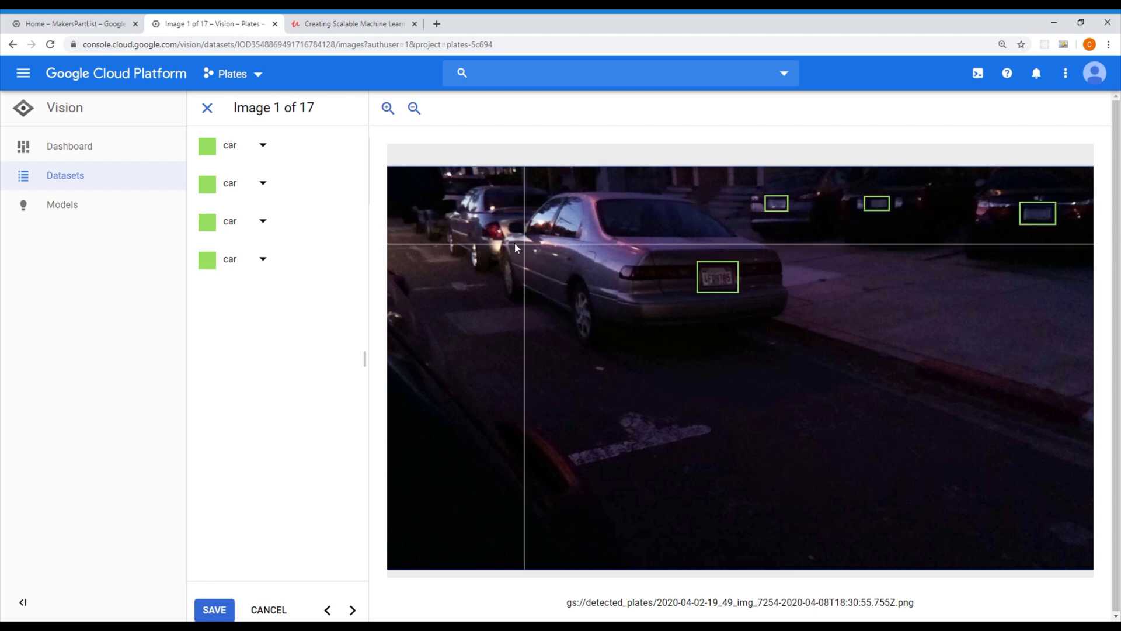
- Box the parked sedan, the car ahead of it and the three cars parked off the street
left_click_drag(449, 184, 557, 275)
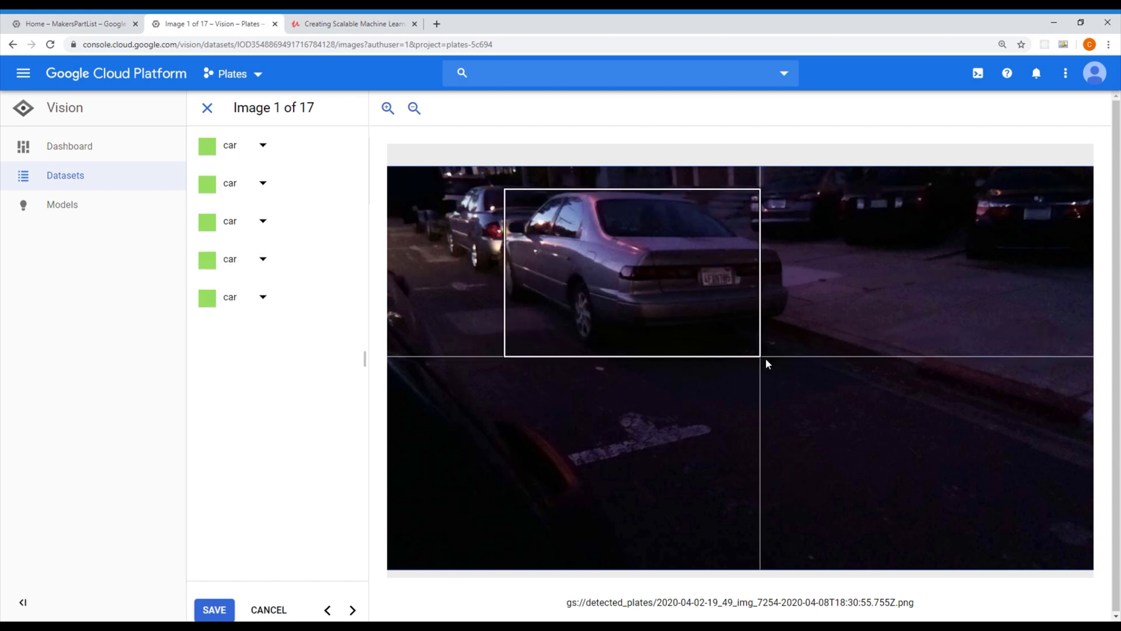
left_click_drag(766, 358, 794, 349)
left_click_drag(745, 171, 841, 240)
left_click_drag(834, 180, 974, 251)
mouse_move(970, 178)
left_mouse_down()
mouse_move(1093, 256)
mouse_move(1087, 264)
left_mouse_up()
mouse_move(263, 409)
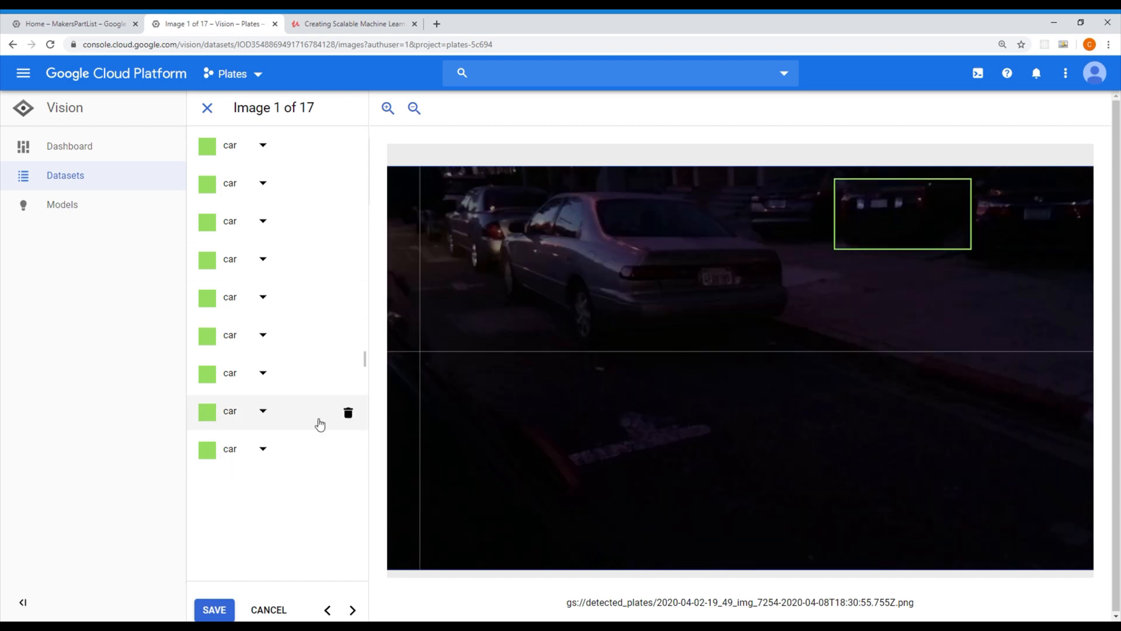
- Label the plate boxes in the dark street image license_plate and save the annotations
left_click(263, 258)
left_click(286, 292)
left_click(263, 221)
left_click(285, 255)
left_click(262, 183)
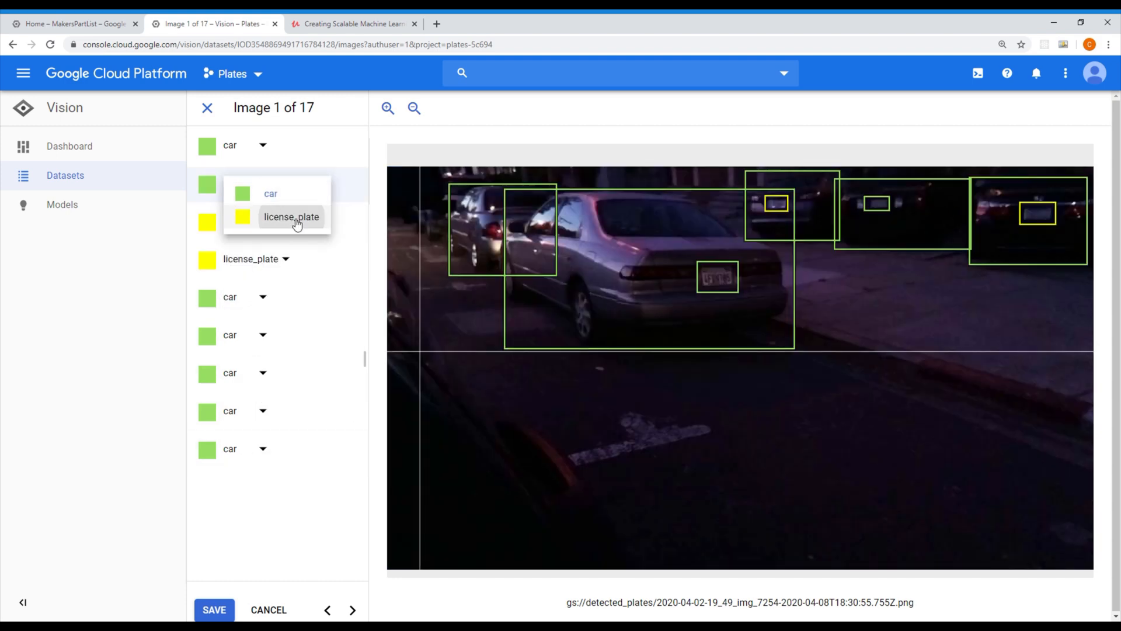
left_click(291, 217)
left_click(214, 610)
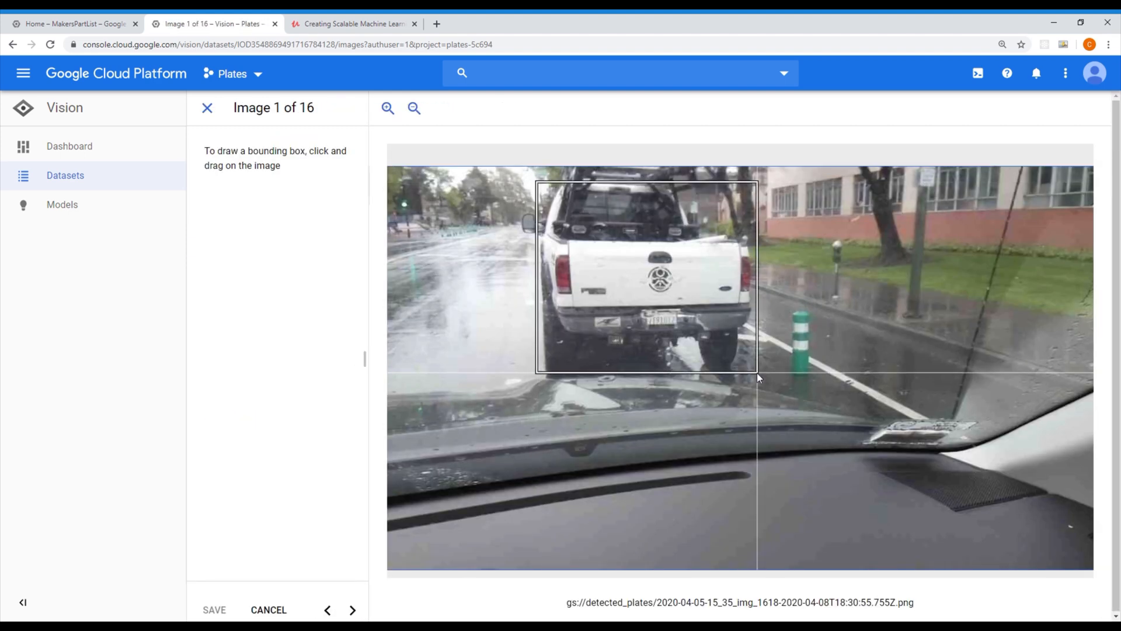
- Box the white pickup truck and its plate, label the plate box license_plate, and save the annotations
left_click_drag(639, 306, 679, 331)
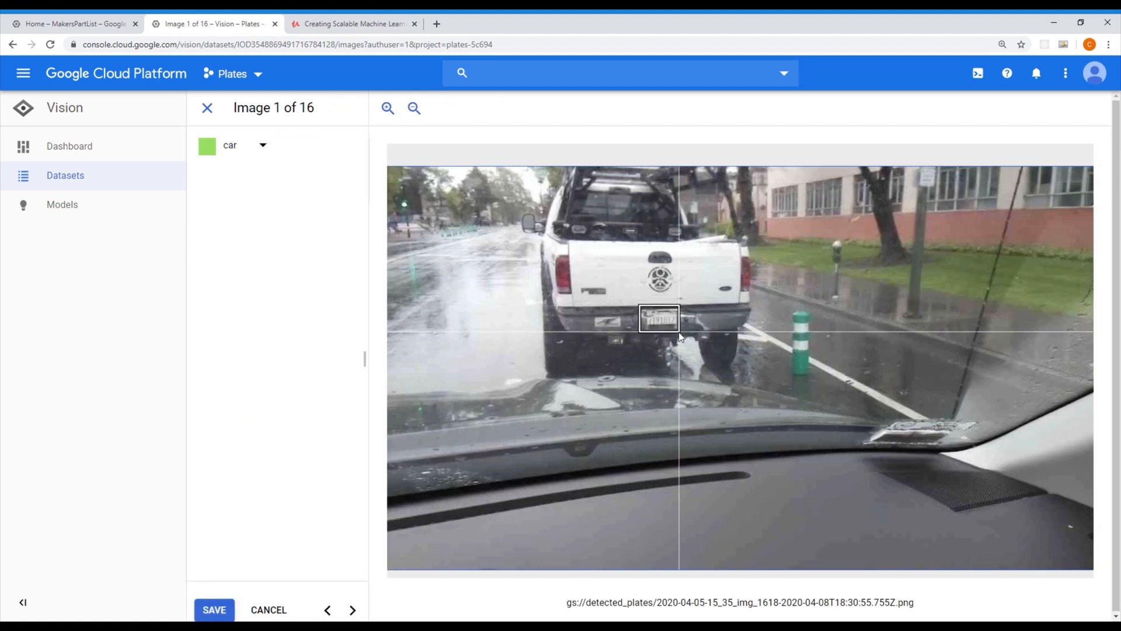
left_click(260, 182)
left_click(281, 216)
left_click(214, 610)
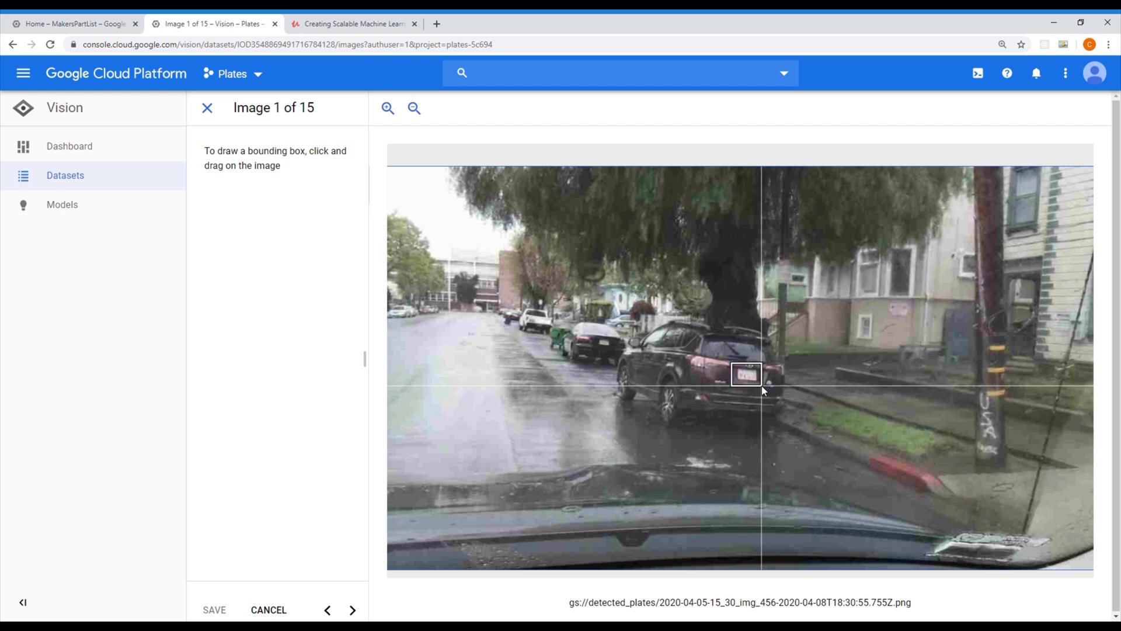
- In the image with the large tree, box the nearest black SUV, the dark sedan ahead, both their plates and the distant cars
mouse_move(612, 318)
left_mouse_down()
mouse_move(655, 387)
mouse_move(796, 443)
left_mouse_up()
left_click(348, 146)
left_click_drag(737, 367, 759, 384)
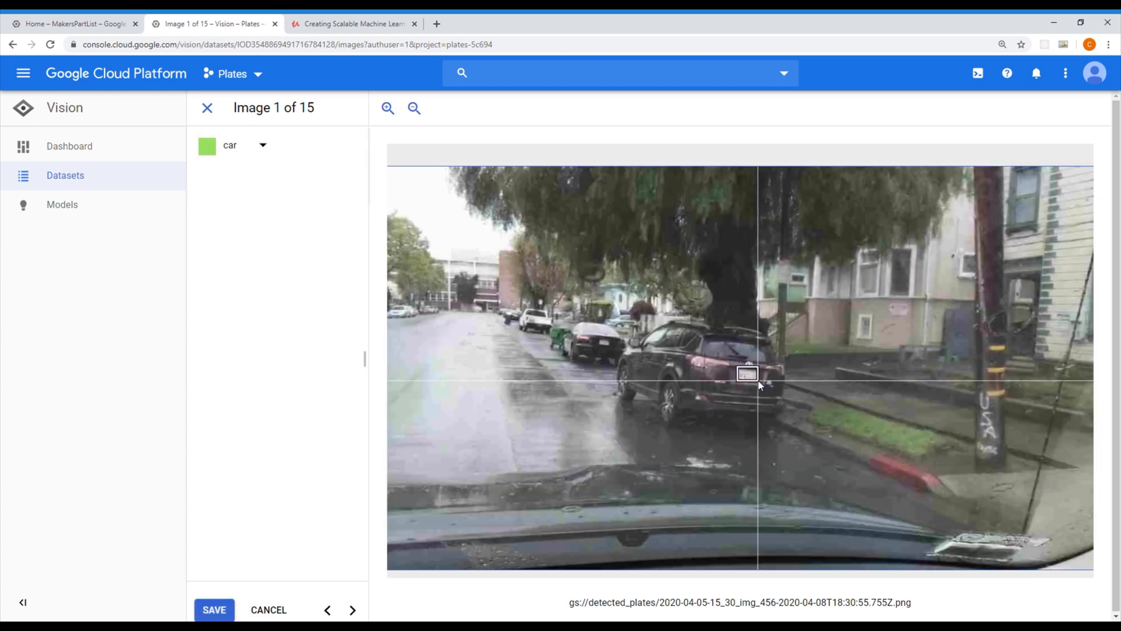
mouse_move(564, 321)
left_mouse_down()
mouse_move(628, 366)
mouse_move(611, 346)
left_mouse_up()
left_click_drag(512, 306, 555, 337)
left_click_drag(603, 307, 644, 330)
left_click_drag(388, 303, 414, 324)
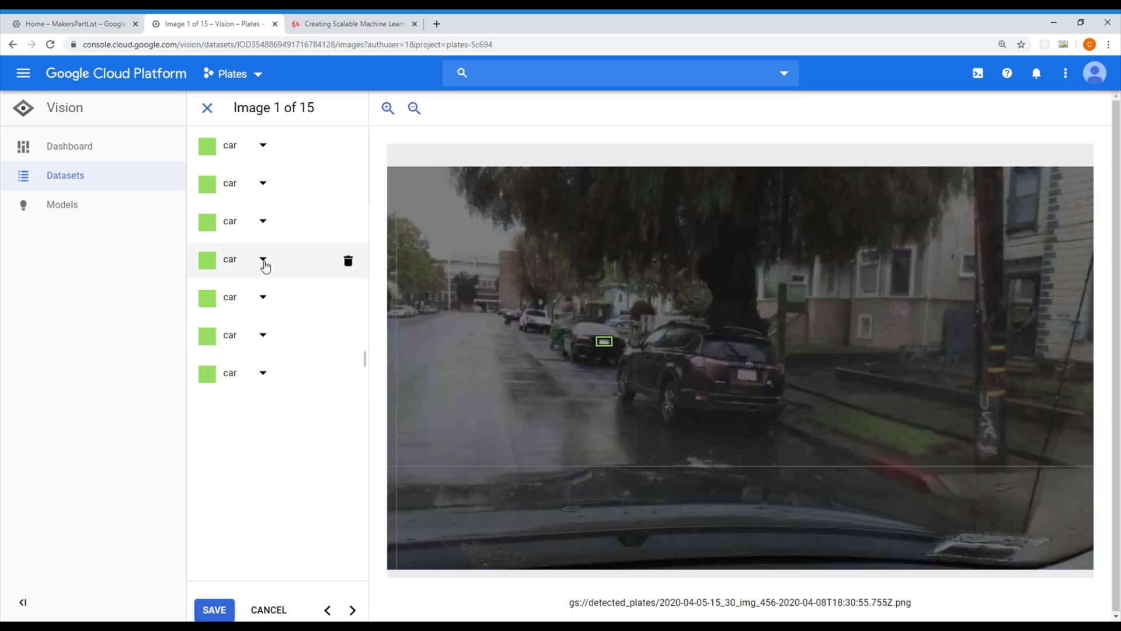
- Label the plate boxes of the black SUV and the dark sedan license_plate, and save the annotations
left_click(263, 259)
left_click(266, 246)
left_click(264, 184)
left_click(286, 216)
left_click(214, 609)
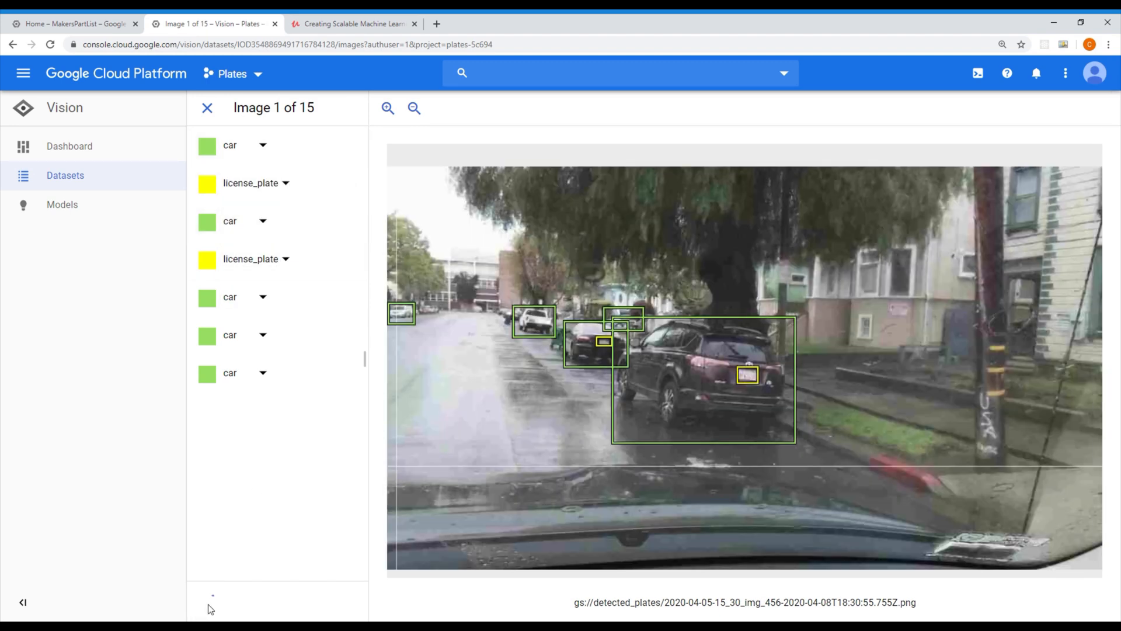
- Go to the Suzuki image, box the vehicles and the Suzuki's plate, label the plate license_plate, and save
left_click(353, 610)
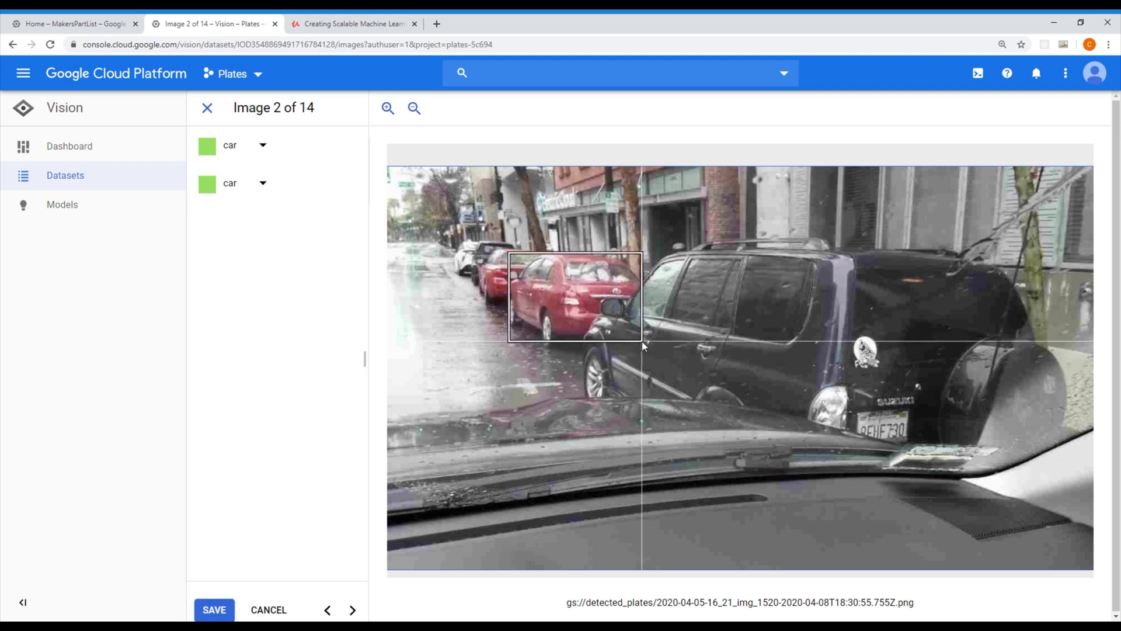
left_click_drag(653, 348, 508, 253)
left_click_drag(556, 304, 479, 249)
mouse_move(520, 288)
left_mouse_down()
mouse_move(468, 239)
mouse_move(486, 277)
left_mouse_up()
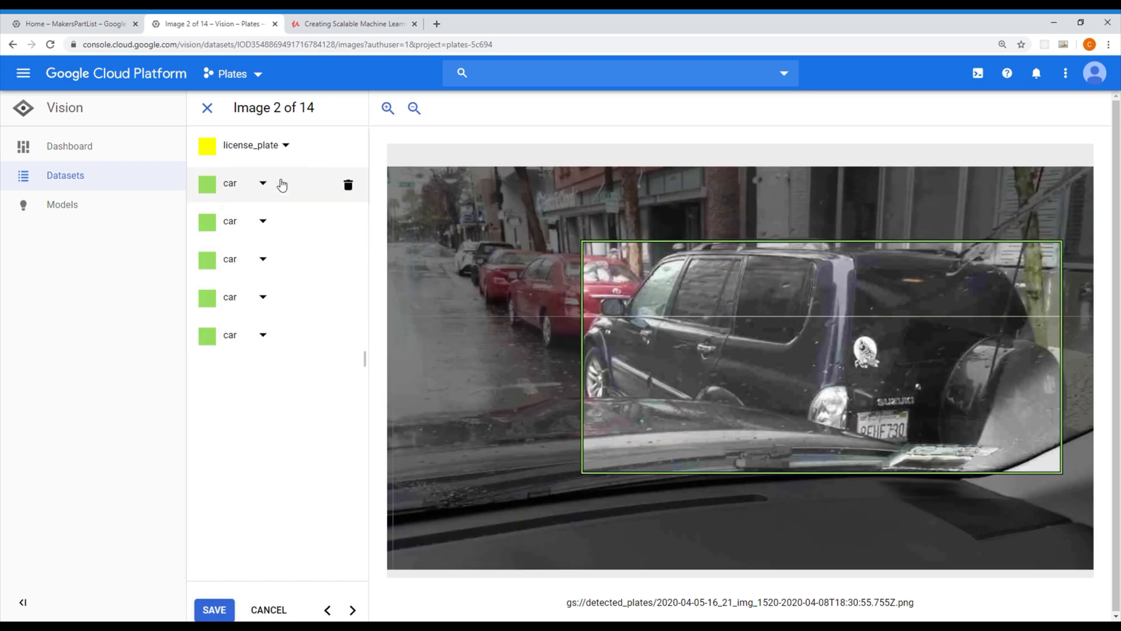
left_click(227, 611)
- Go to the blue hatchback image and box the hatchback, the other parked cars and the plates of the hatchback and the white car
left_click(352, 609)
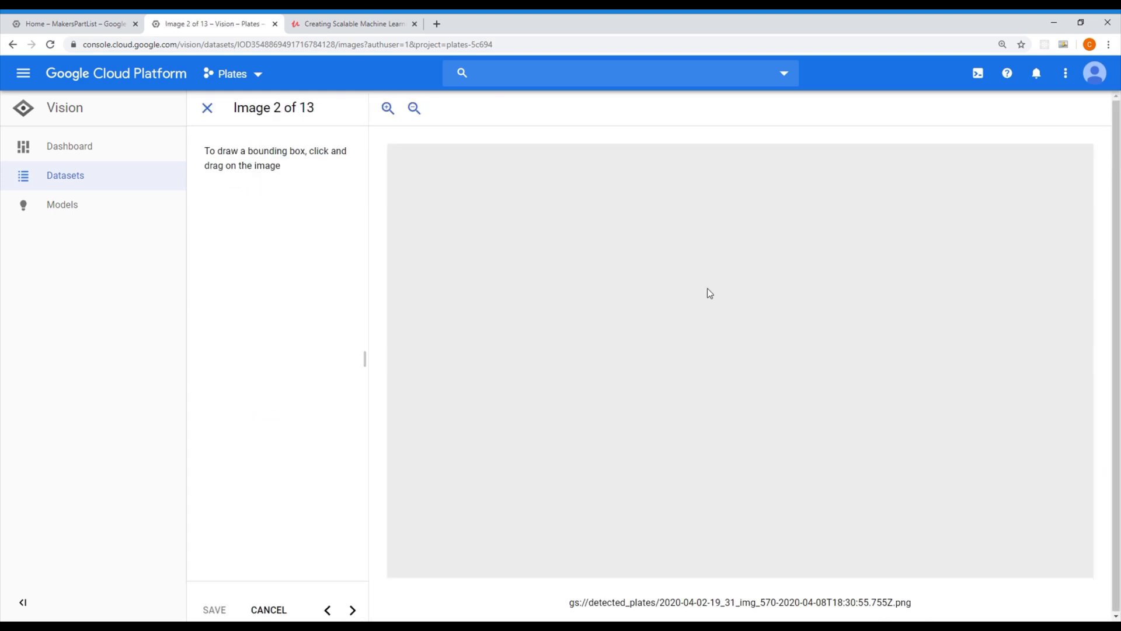
left_click_drag(718, 258, 1066, 408)
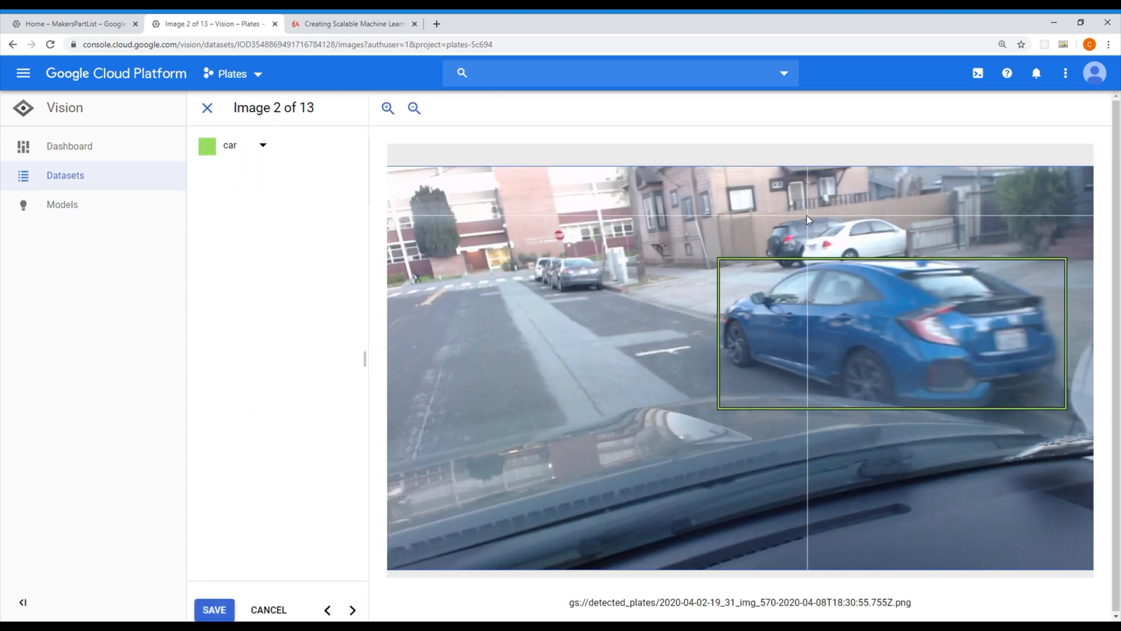
left_click_drag(807, 215, 923, 272)
left_click_drag(763, 216, 846, 269)
left_click_drag(555, 256, 605, 299)
mouse_move(543, 255)
left_mouse_down()
mouse_move(570, 292)
mouse_move(560, 287)
left_mouse_up()
left_click_drag(531, 254, 557, 285)
left_click_drag(807, 242, 820, 252)
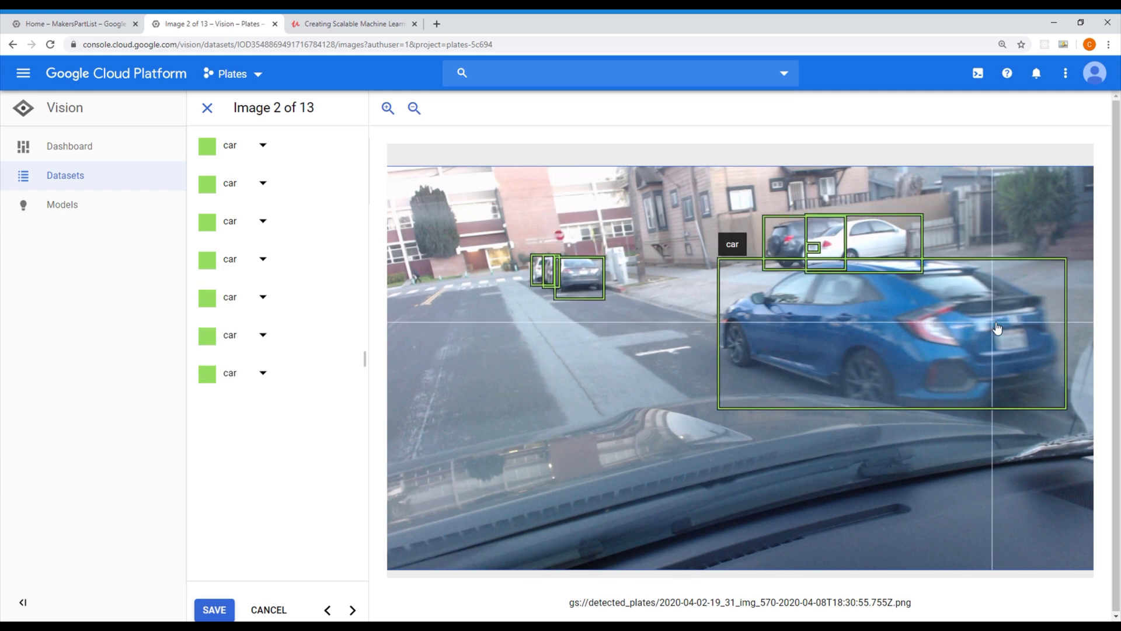
left_click_drag(990, 322, 1033, 355)
- Label the plate boxes of the blue hatchback and the white car license_plate, and save the annotations
left_click(264, 414)
left_click(291, 445)
left_click(263, 373)
left_click(283, 405)
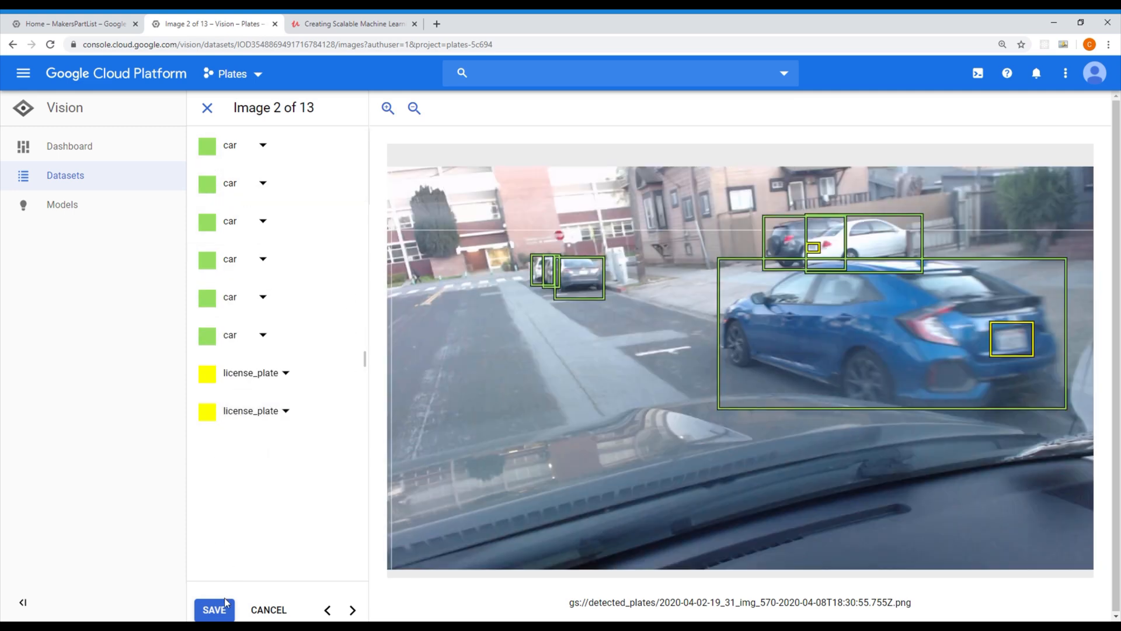
left_click(214, 609)
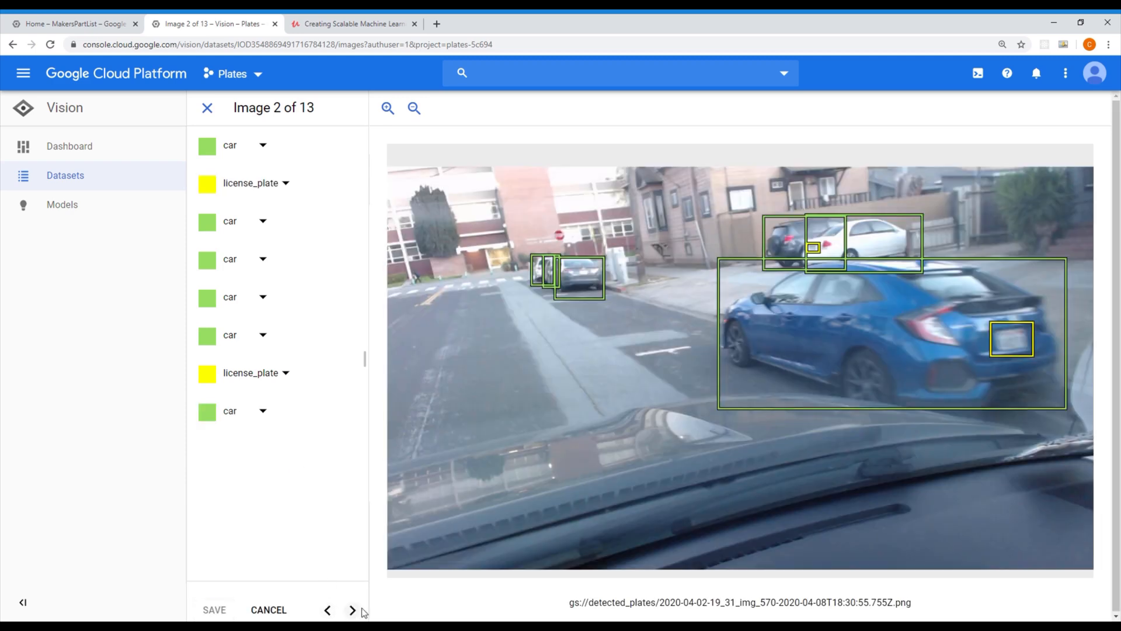
- Go to the daylight image of the silver Kia and box its plate, the Kia, the blue car and the gray car in the driveway
left_click(352, 610)
left_click_drag(753, 384, 815, 439)
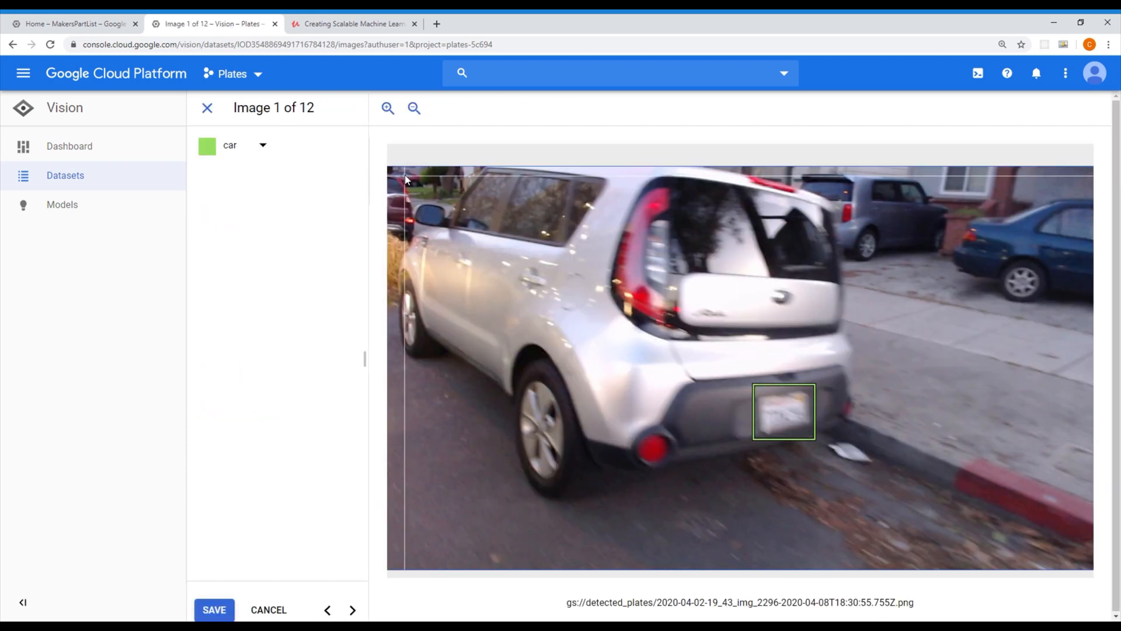
left_click_drag(407, 168, 856, 504)
left_click(352, 183)
left_click_drag(395, 170, 857, 490)
left_click_drag(954, 193, 1105, 310)
mouse_move(794, 171)
left_mouse_down()
mouse_move(954, 272)
mouse_move(946, 260)
left_mouse_up()
left_click_drag(390, 169, 419, 246)
left_click(419, 198)
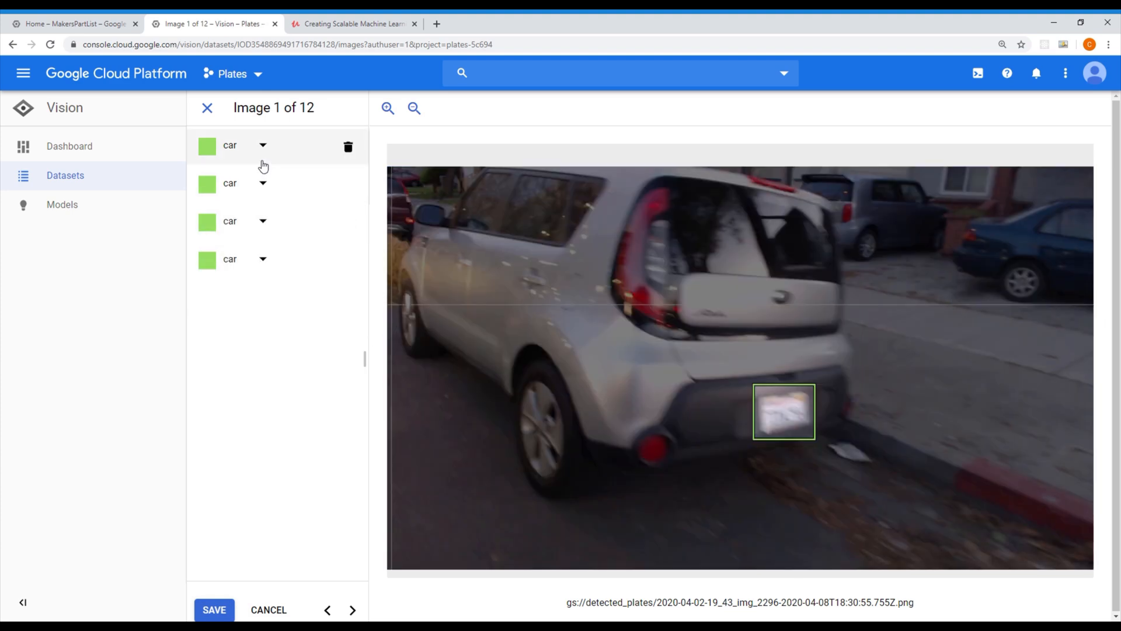
- Label the plate box of the daylight silver Kia license_plate and save the annotations
left_click(263, 148)
left_click(260, 188)
left_click(219, 610)
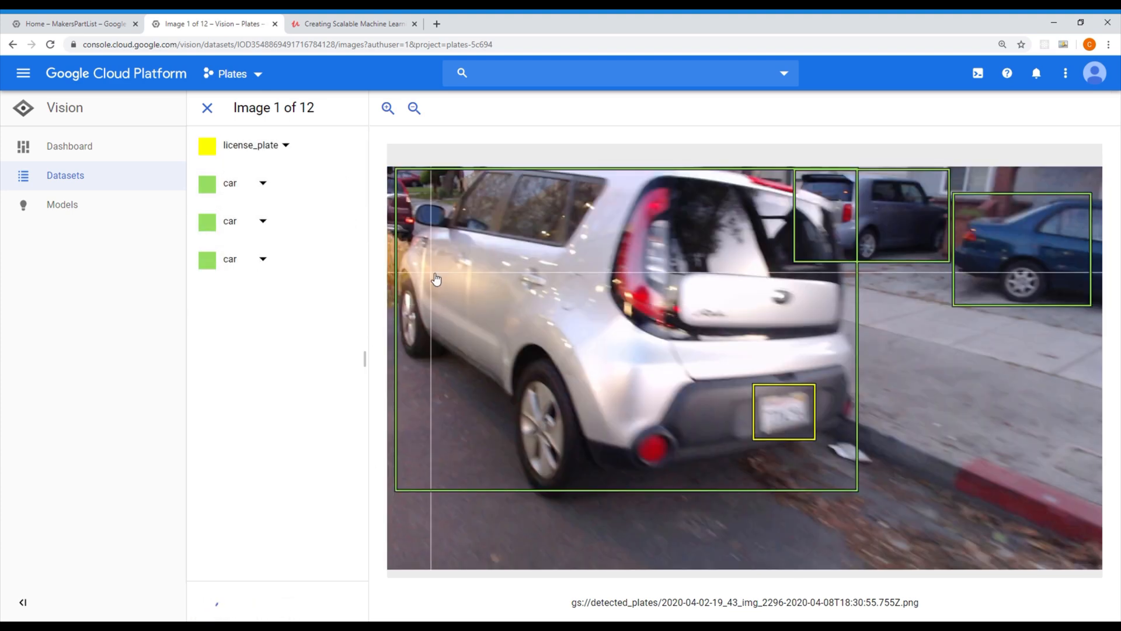
- Go to the white sedan image by the yellow building and box its plate, the sedan and the gray car ahead
left_click(352, 610)
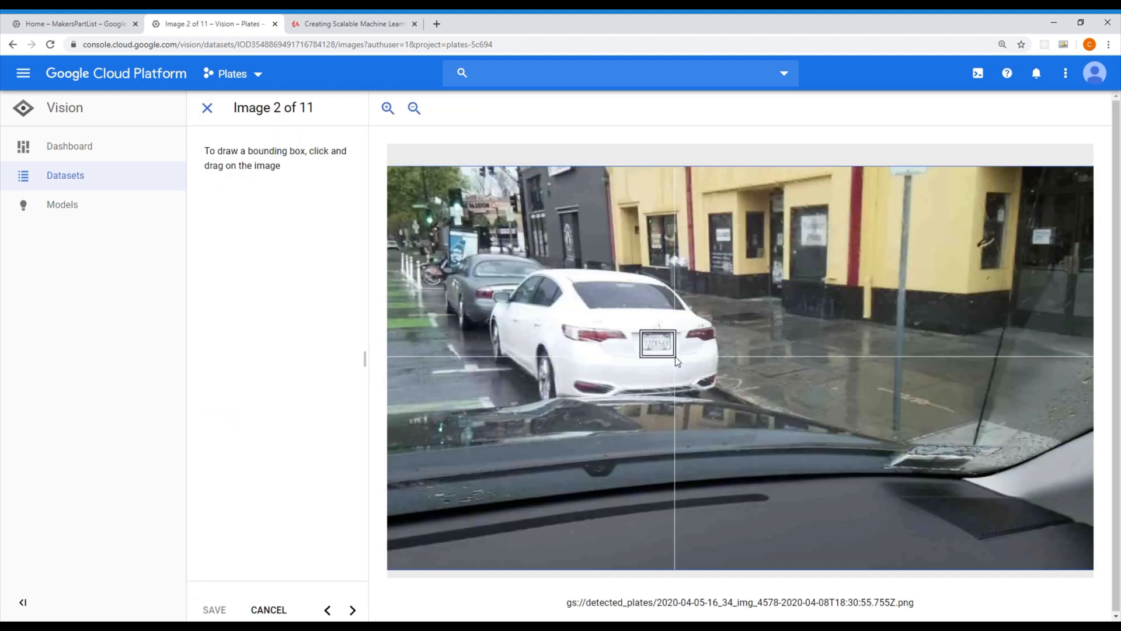
left_click_drag(675, 357, 673, 352)
left_click_drag(541, 345, 542, 345)
left_click_drag(491, 268, 726, 408)
- Label the white sedan's plate box license_plate and save the annotations, leaving the distant vehicle at the image edge unboxed
left_click(263, 147)
left_click(260, 184)
left_click(202, 605)
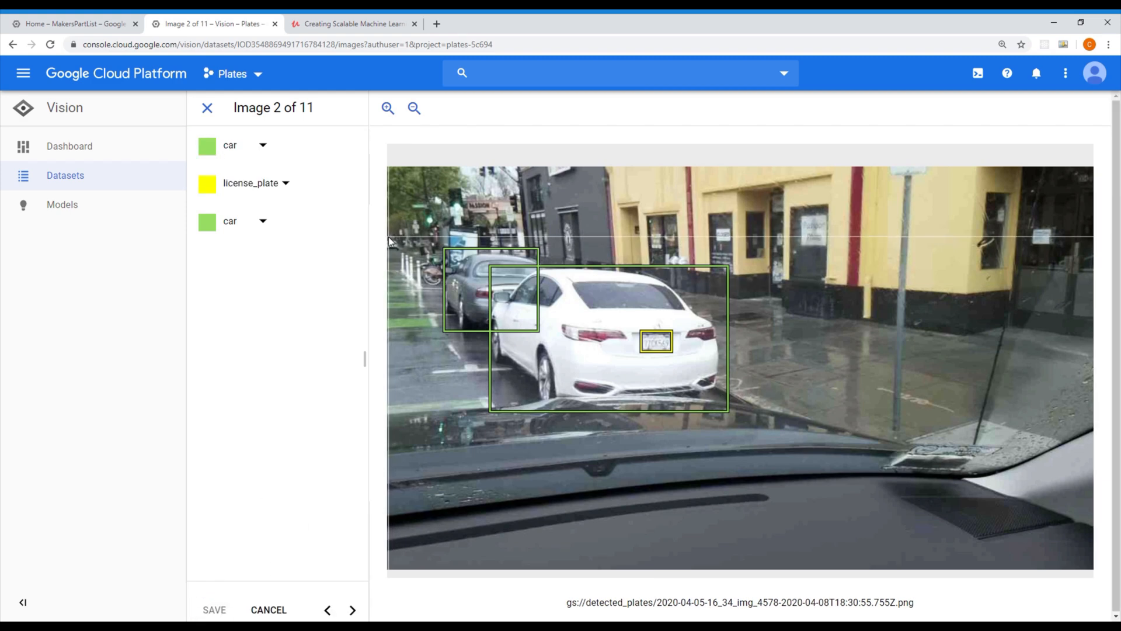
left_click_drag(388, 237, 401, 253)
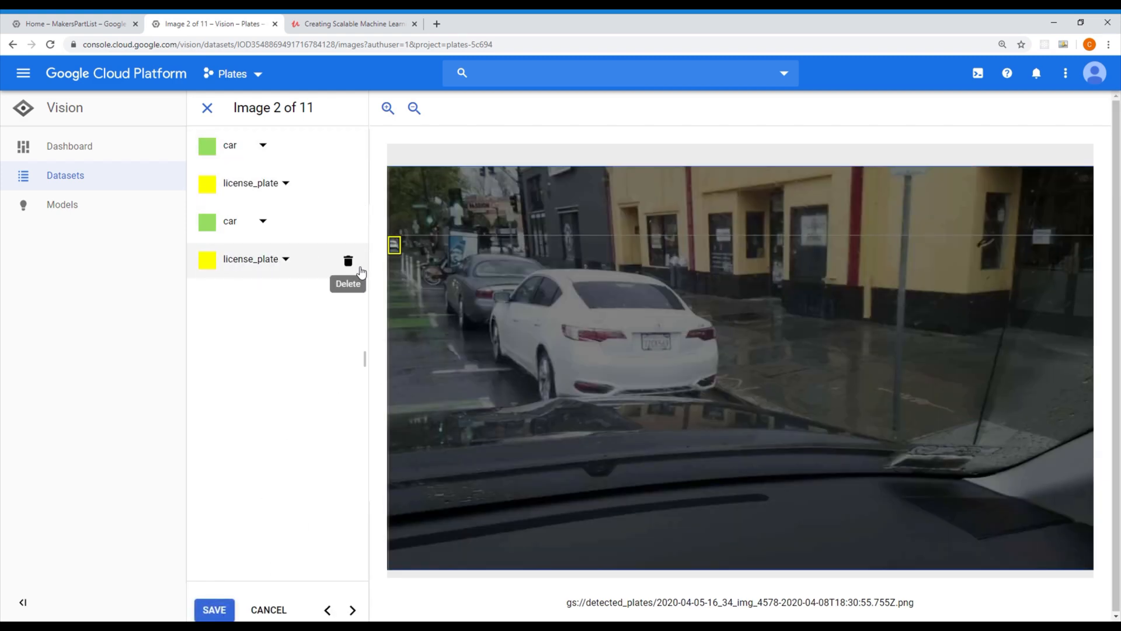
left_click(349, 260)
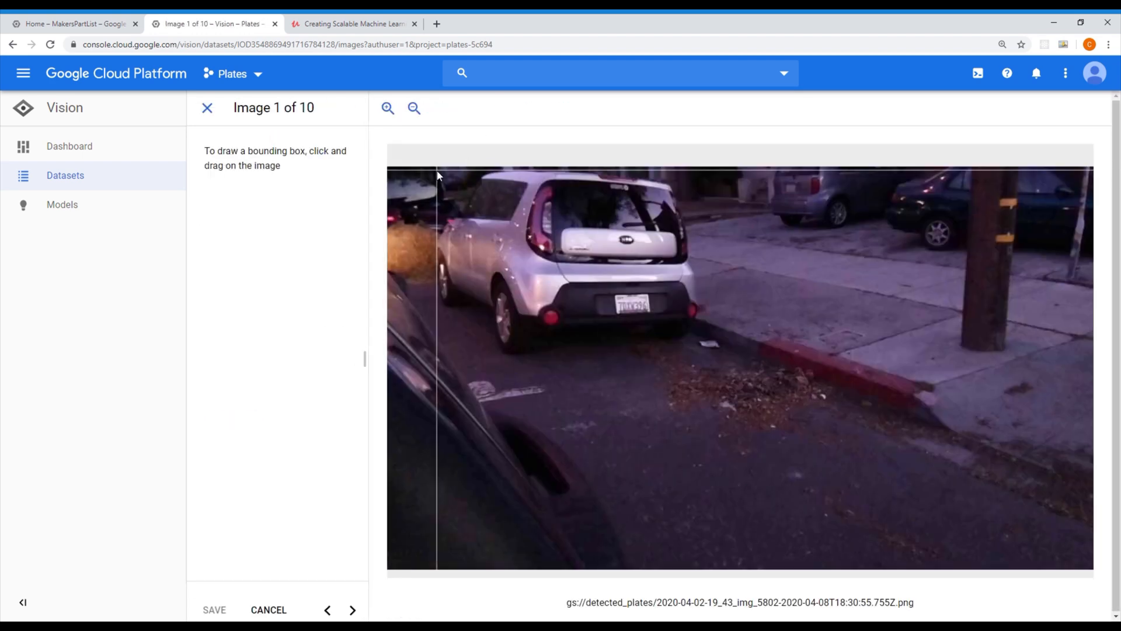
- In the dusk street image, box the silver Kia and the two cars parked in the driveway as car
left_click_drag(433, 170, 703, 351)
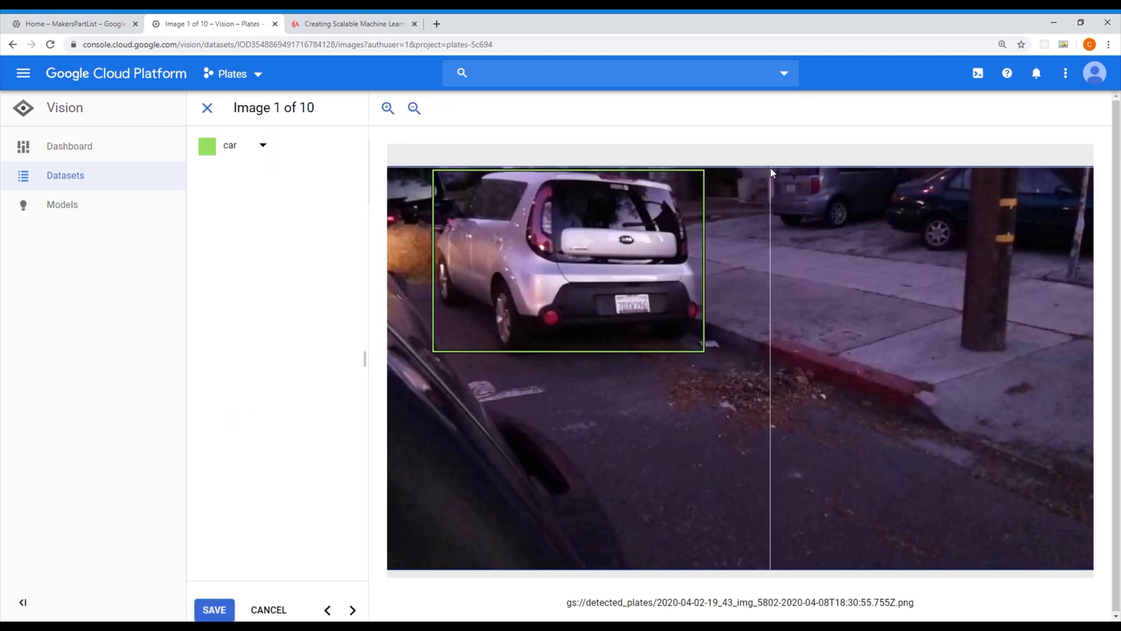
left_click_drag(770, 168, 886, 232)
mouse_move(887, 168)
left_mouse_down()
mouse_move(940, 236)
mouse_move(1089, 258)
left_mouse_up()
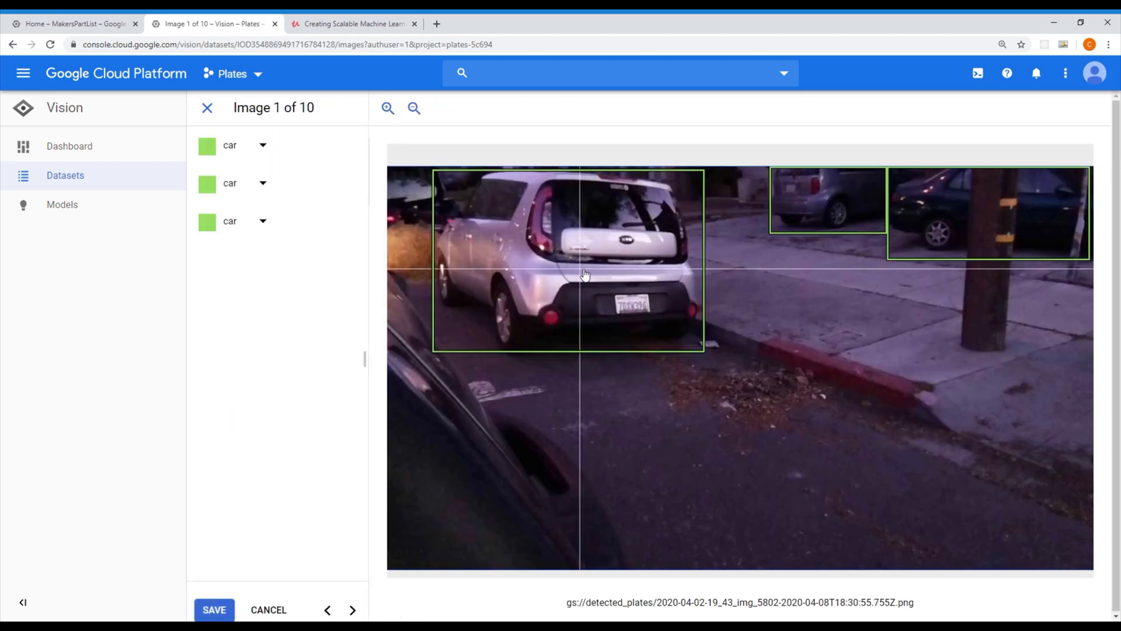
- Box the Kia's plate as license_plate, box the gray driveway car's plate, and save the annotations
left_click_drag(613, 290, 654, 320)
left_click(263, 259)
left_click(251, 303)
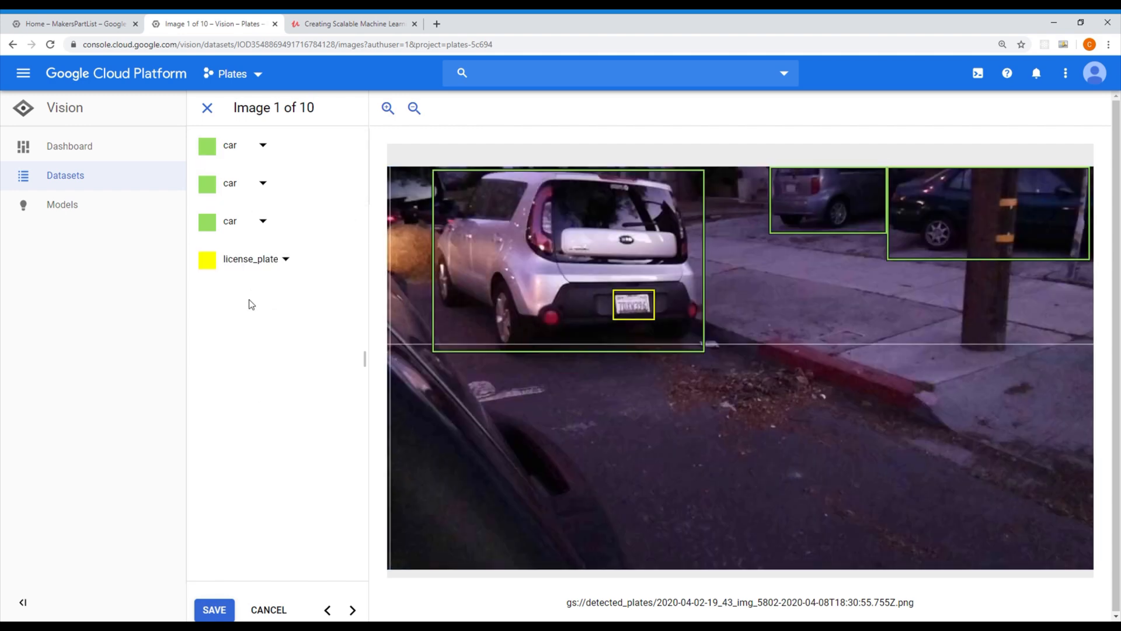
left_click_drag(783, 183, 798, 196)
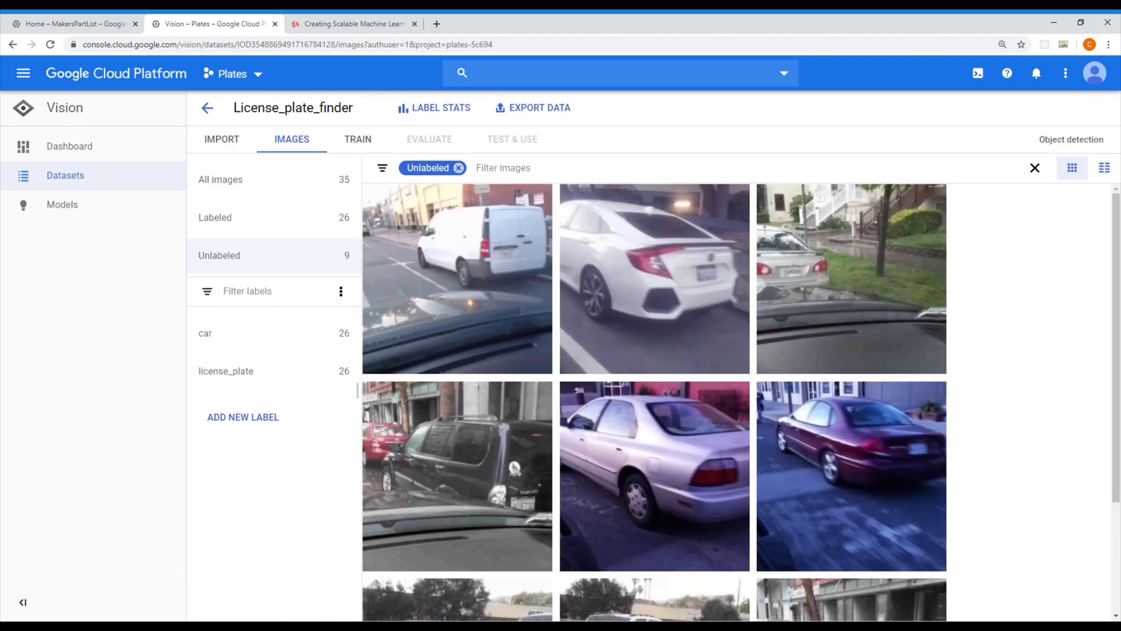
- Open the white van image, box the van and the distant vehicle as car and the van's plate as license_plate, and save
left_click(513, 296)
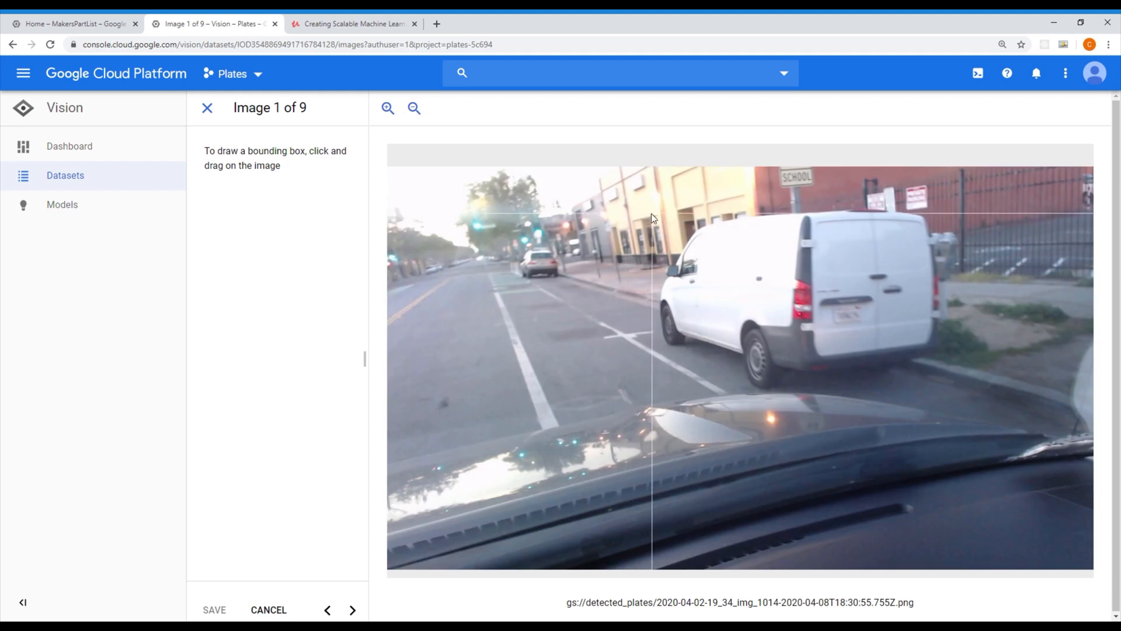
mouse_move(655, 201)
left_mouse_down()
mouse_move(955, 387)
mouse_move(944, 388)
left_mouse_up()
left_click_drag(516, 244, 560, 278)
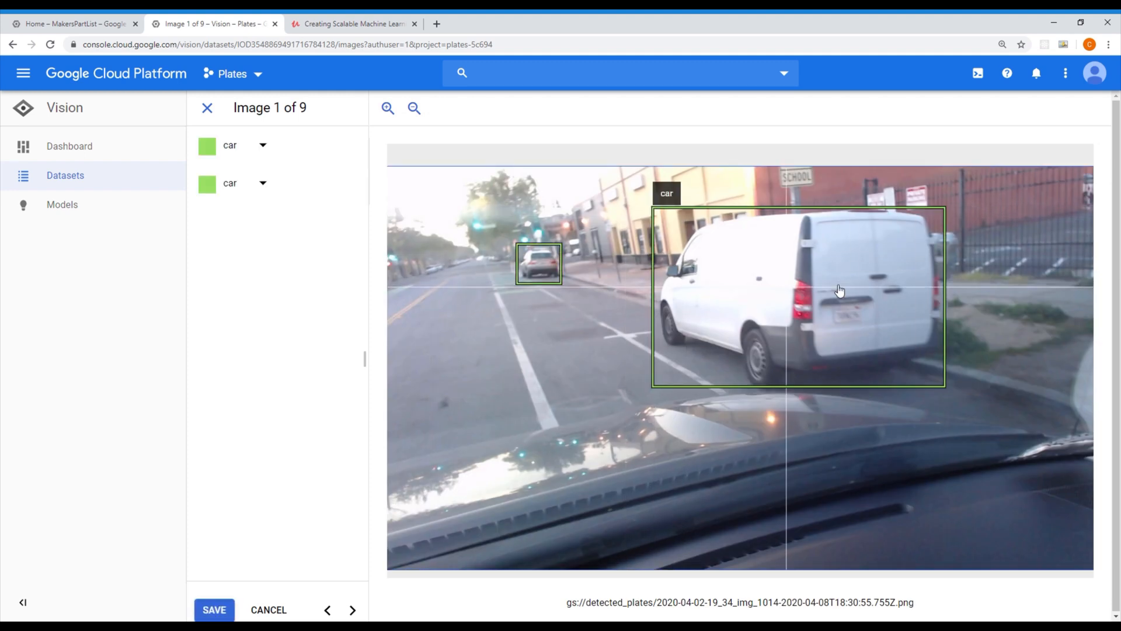
left_click_drag(830, 301, 864, 331)
left_click(272, 257)
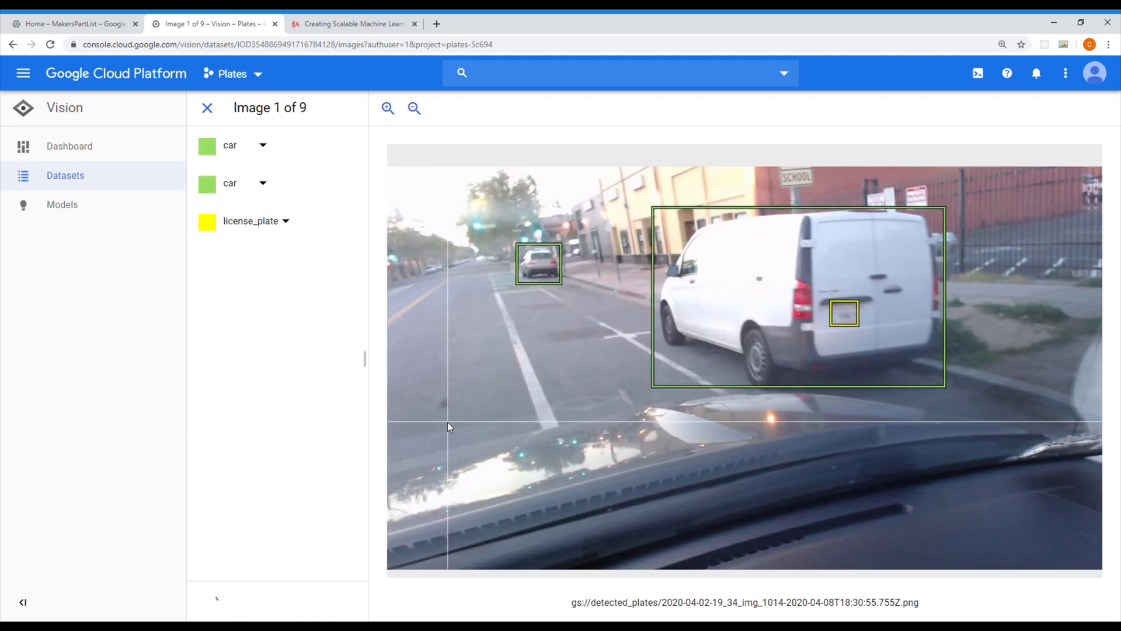
left_click(350, 609)
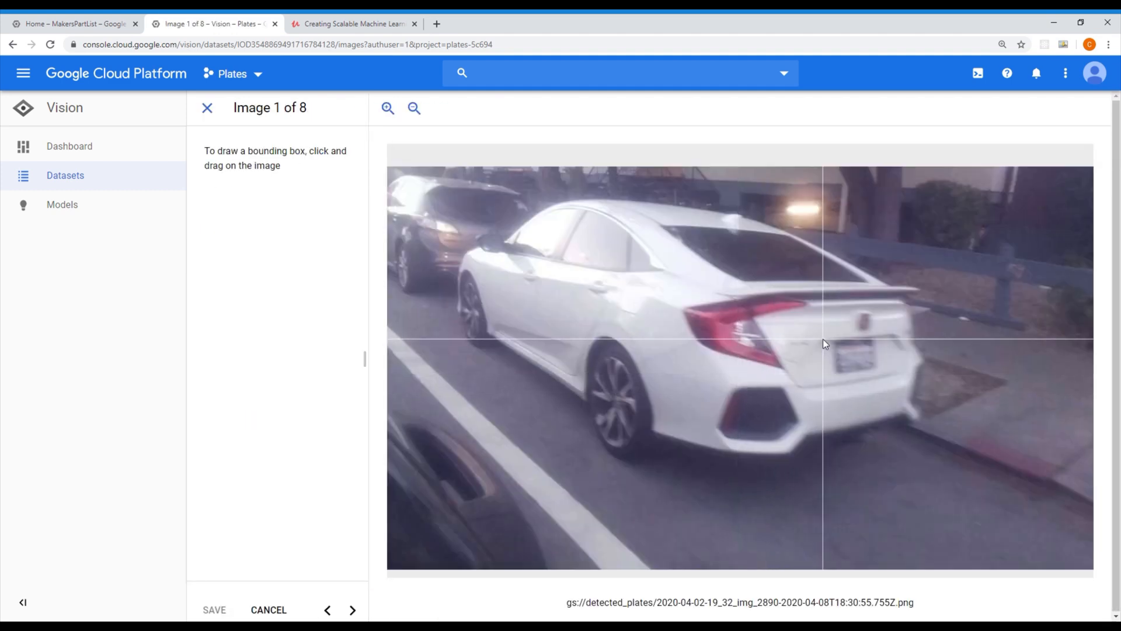
- In the white Honda image, box the sedan and the dark vehicle ahead as car and the sedan's plate as license_plate, and save
left_click_drag(829, 334, 881, 379)
mouse_move(455, 196)
left_mouse_down()
mouse_move(933, 518)
mouse_move(932, 466)
left_mouse_up()
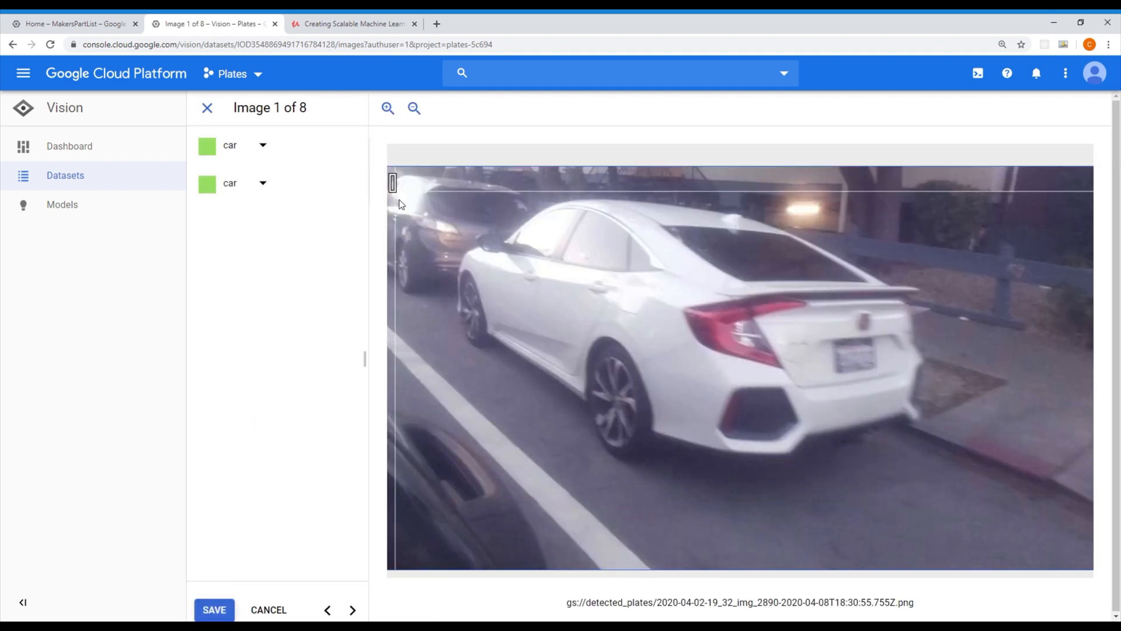
left_click_drag(390, 174, 536, 309)
left_click(263, 144)
left_click(275, 178)
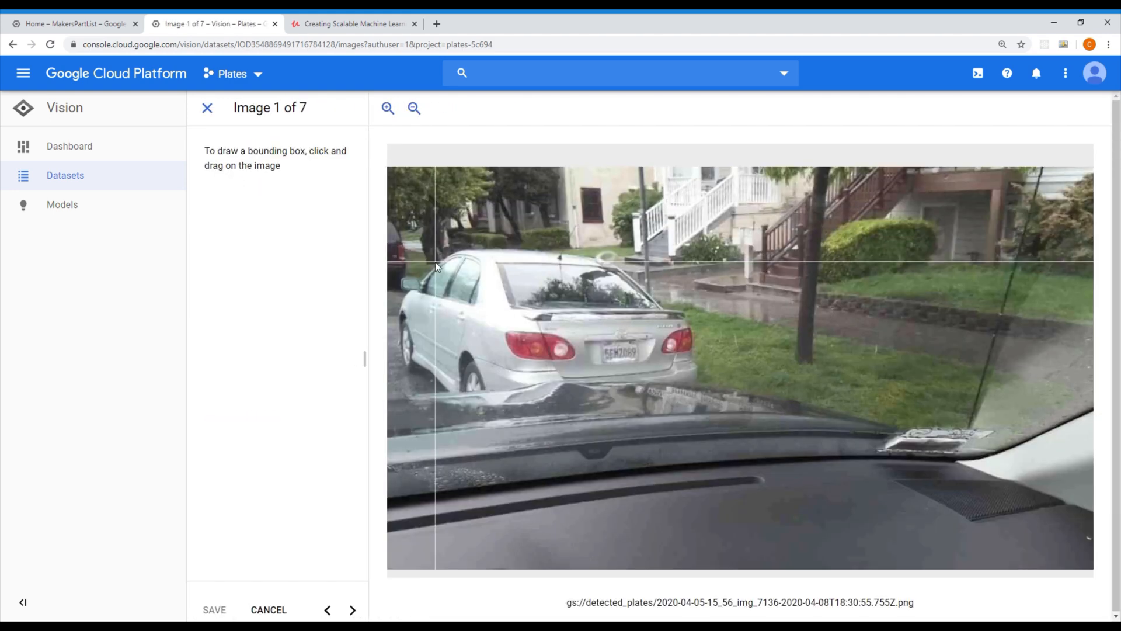
- In the silver sedan image by the lawn, box the sedan as car and its plate as license_plate, and save the annotations
left_click_drag(397, 243, 705, 424)
left_click_drag(642, 371, 596, 333)
left_click(263, 183)
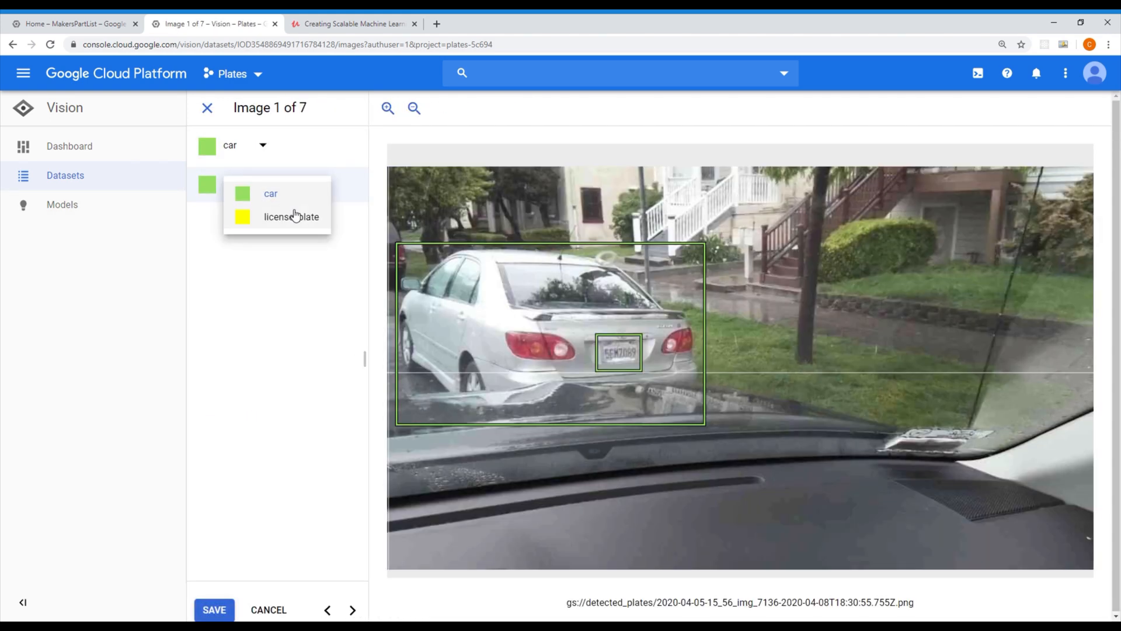
left_click(293, 215)
left_click(219, 605)
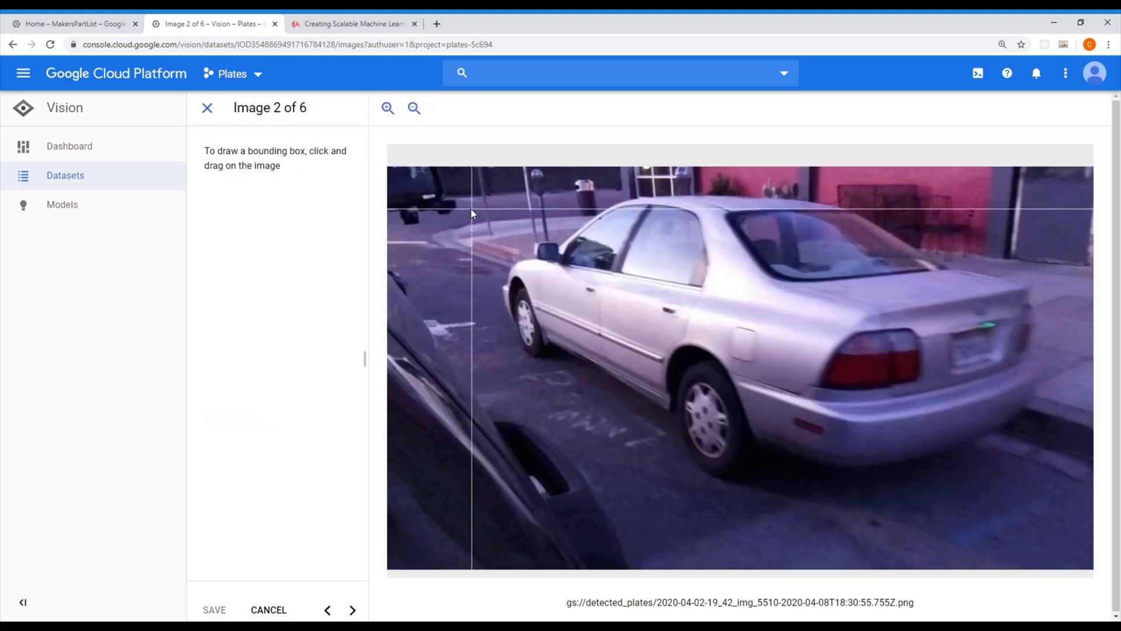
- In the light-colored sedan image by the red storefront, box the sedan as car and its plate as license_plate, and save
left_click_drag(501, 186, 1050, 485)
left_click_drag(950, 322, 1000, 371)
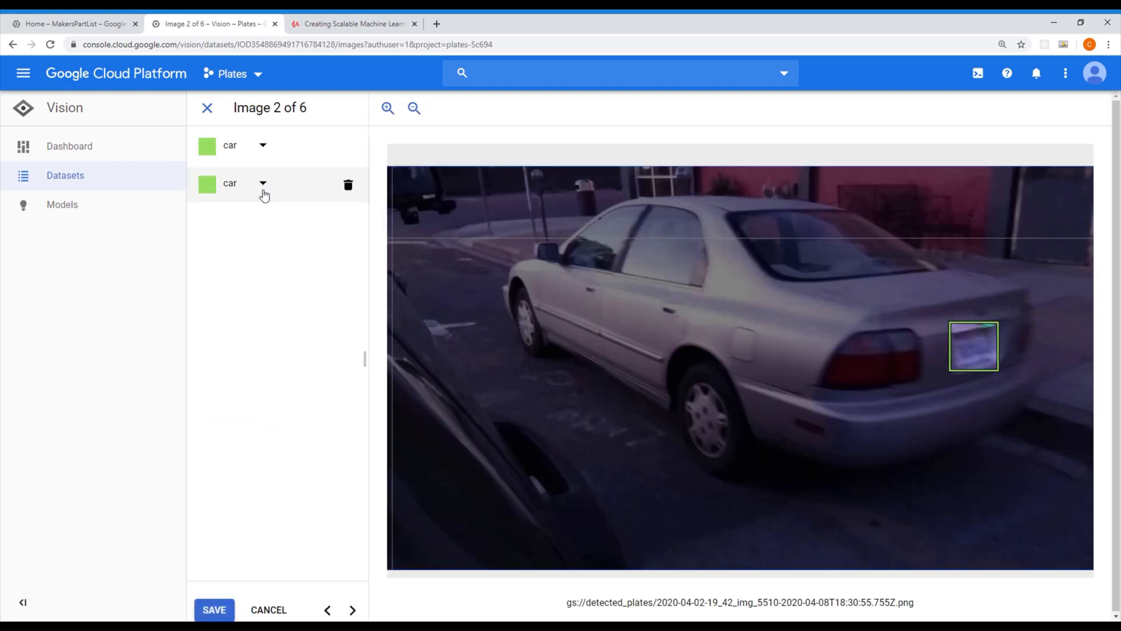
left_click(263, 183)
left_click(293, 215)
left_click(214, 610)
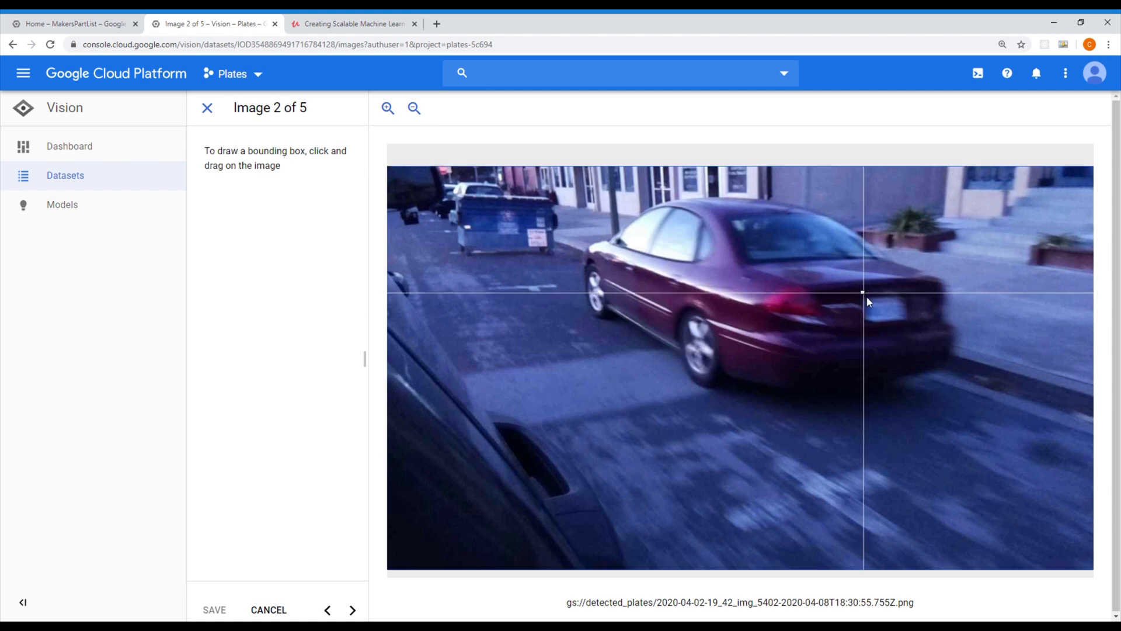
- In the maroon sedan image, box the sedan as car and its plate as license_plate, and save the annotations
left_click_drag(863, 291, 910, 328)
left_click_drag(576, 194, 966, 401)
left_click(263, 144)
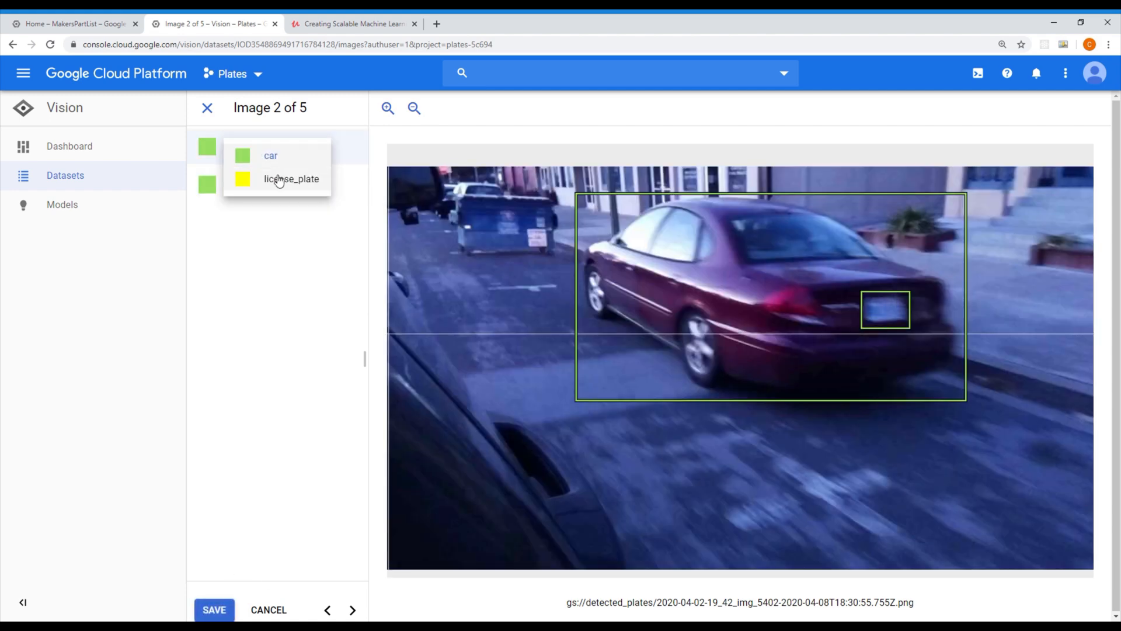
left_click(275, 180)
left_click(215, 609)
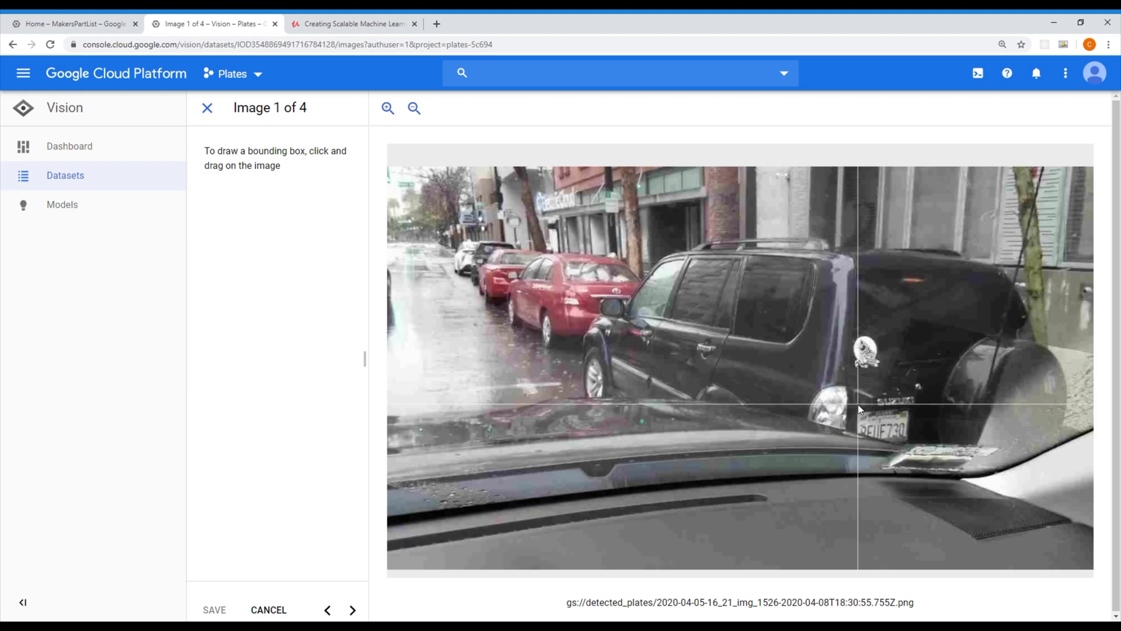
- In the rainy street image, box the black SUV's plate, the SUV, the two red cars and the two vehicles beyond them
left_click_drag(855, 404, 912, 448)
left_click_drag(579, 241, 1073, 492)
left_click_drag(509, 253, 647, 350)
left_click_drag(478, 247, 540, 310)
mouse_move(472, 240)
left_mouse_down()
mouse_move(498, 294)
mouse_move(511, 295)
left_mouse_up()
mouse_move(455, 236)
left_mouse_down()
mouse_move(462, 288)
mouse_move(485, 277)
left_mouse_up()
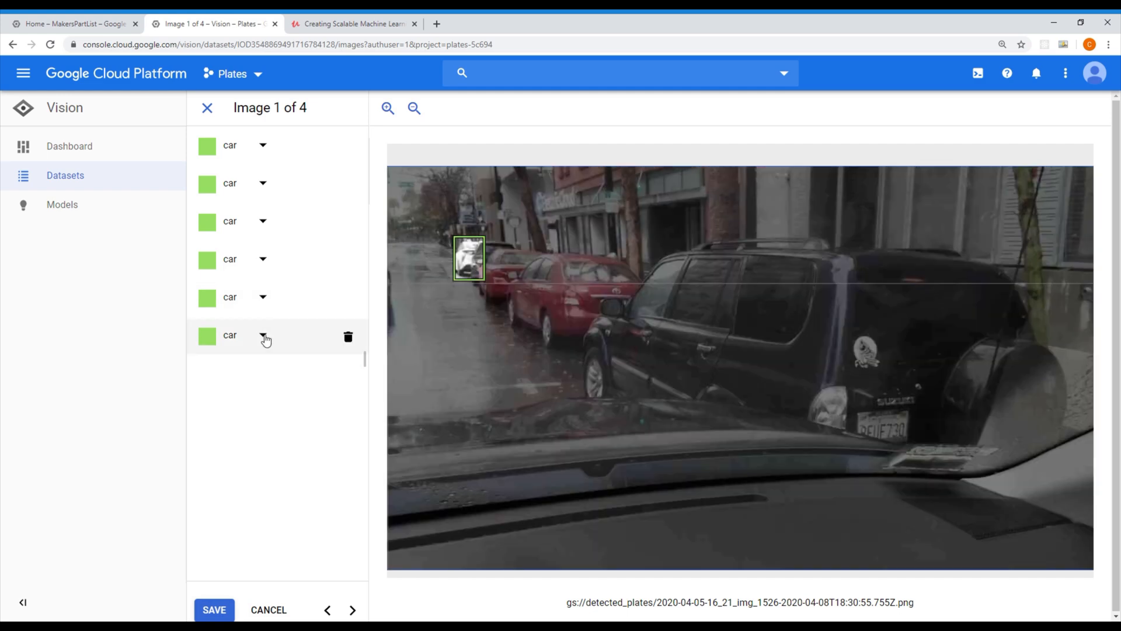
- Label the black SUV's plate box license_plate and save the annotations
left_click(264, 146)
left_click(252, 186)
left_click(215, 609)
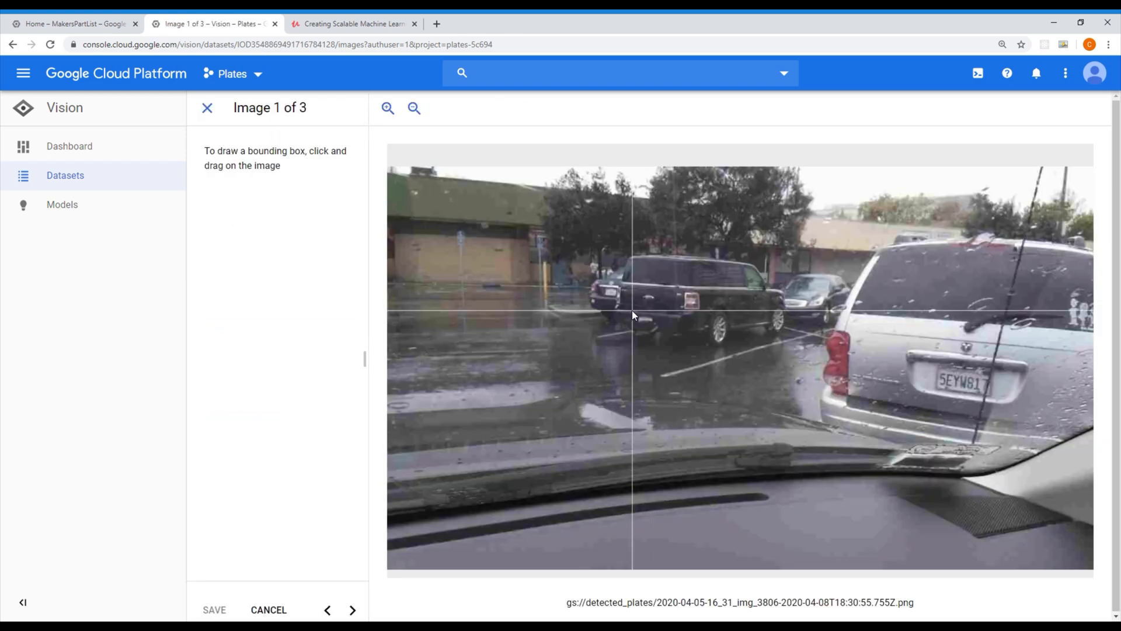
- In the rainy parking lot image, box the plates of the black SUV and the silver minivan, and box the whole minivan
left_click_drag(632, 310, 656, 327)
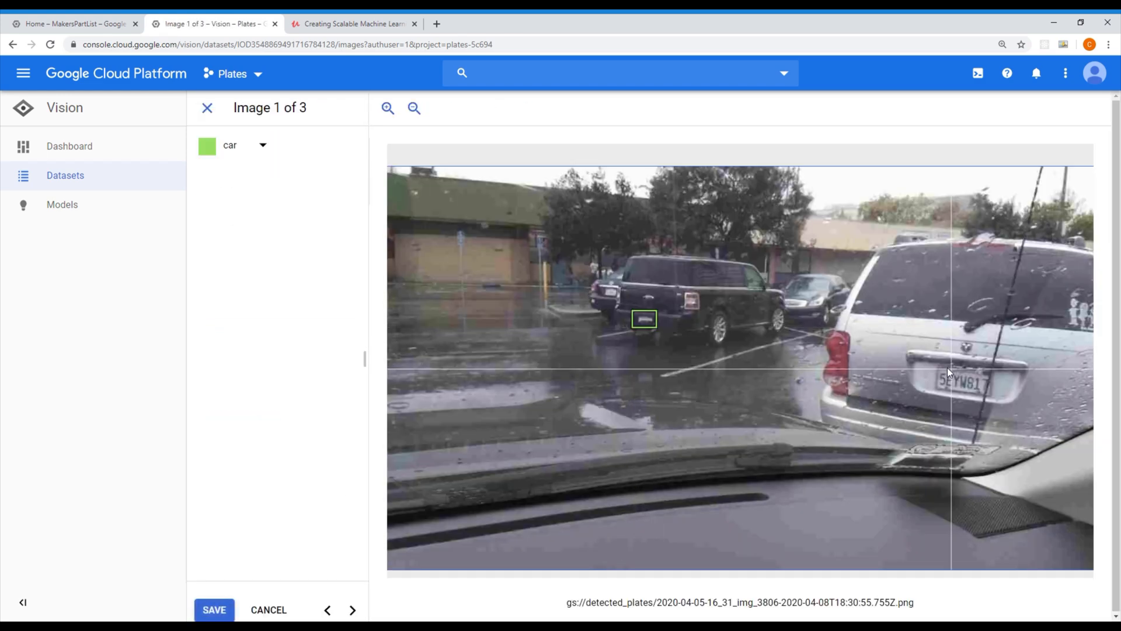
left_click_drag(995, 401, 996, 401)
mouse_move(826, 232)
left_mouse_down()
mouse_move(1046, 495)
mouse_move(622, 295)
mouse_move(1090, 486)
left_mouse_up()
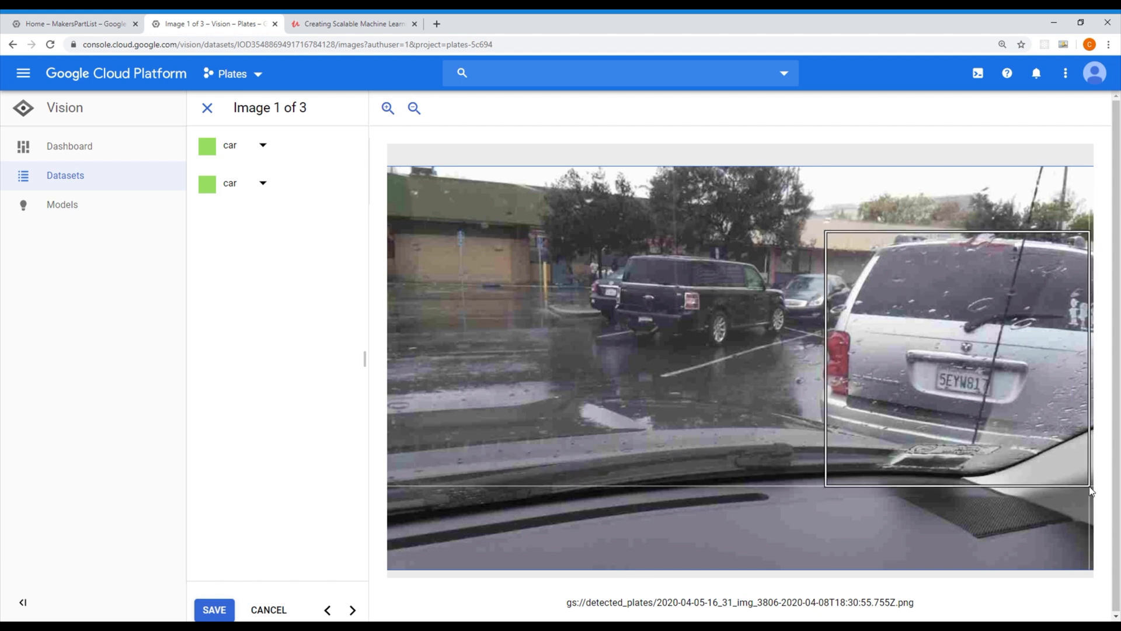
left_click_drag(815, 232, 1025, 453)
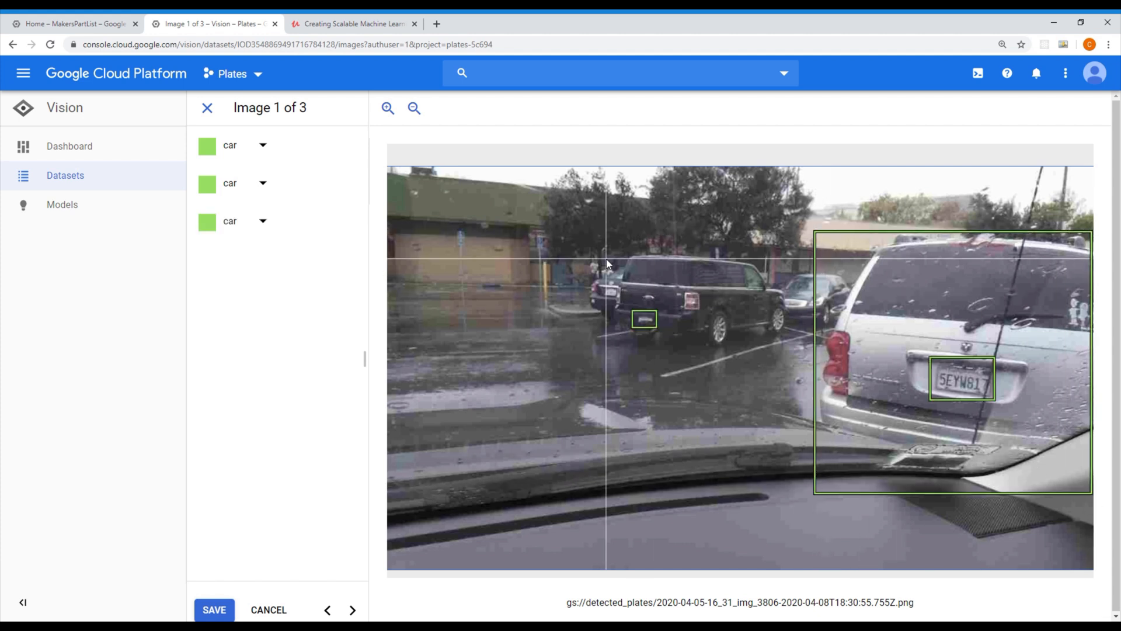
- Box the black SUV, the dark cars on either side of it, and the visible plate of the partly hidden one
left_click_drag(614, 252, 789, 351)
left_click_drag(775, 264, 850, 329)
left_click_drag(588, 257, 639, 323)
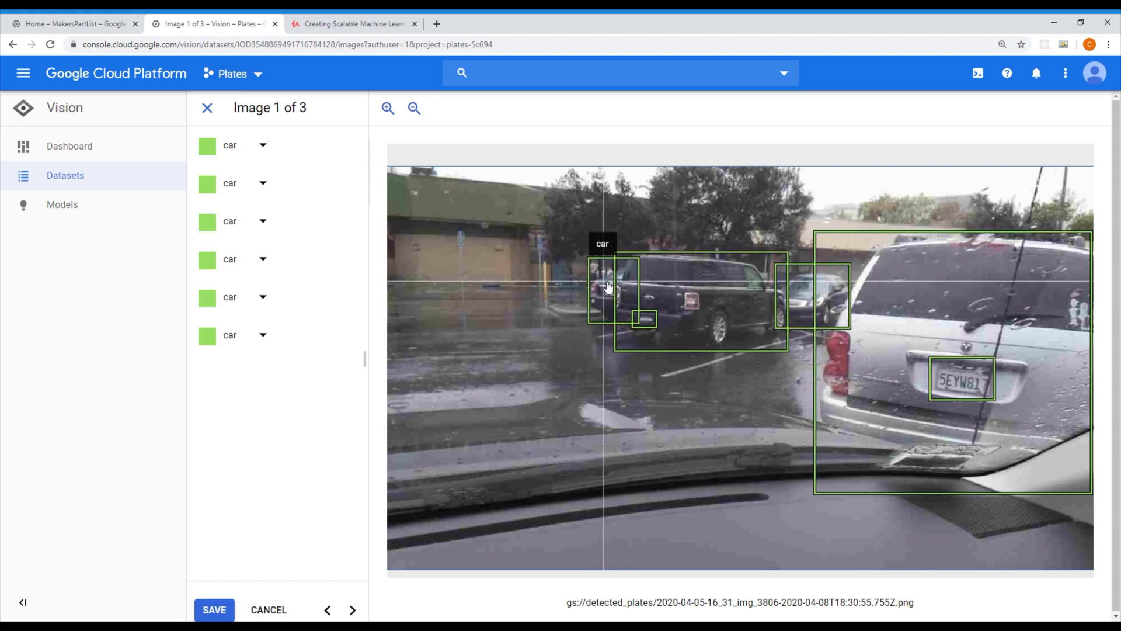
left_click_drag(598, 284, 621, 299)
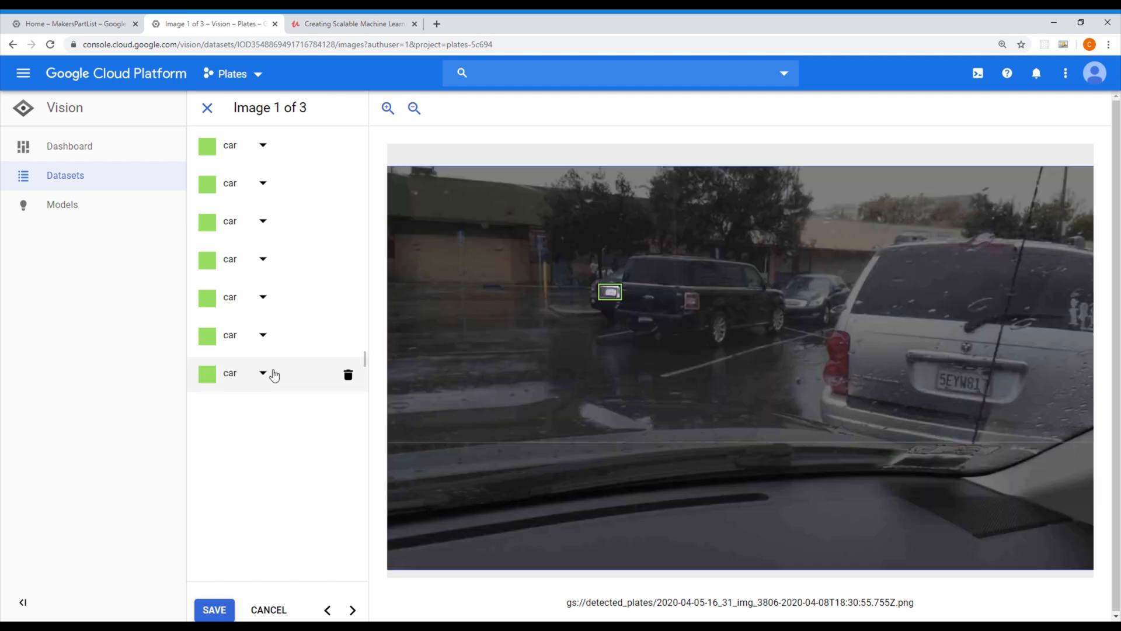
- Label the three parking lot plate boxes license_plate, keep the four vehicle boxes as car, and save the annotations
left_click(272, 373)
left_click(281, 406)
left_click(265, 336)
left_click(281, 370)
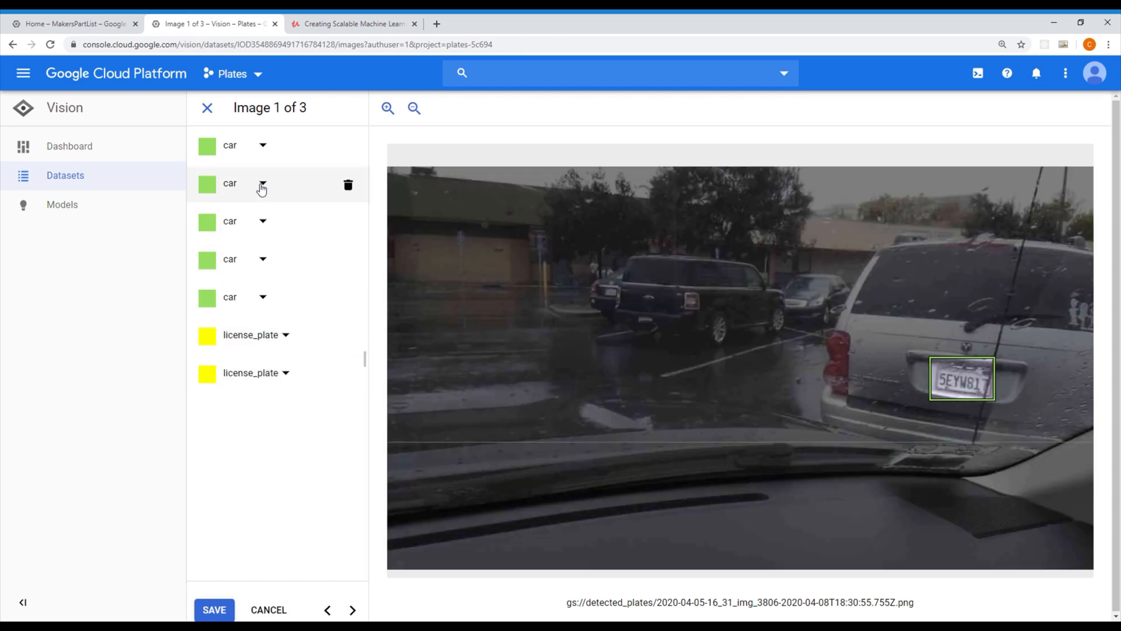
left_click(262, 185)
left_click(274, 217)
left_click(263, 146)
left_click(274, 178)
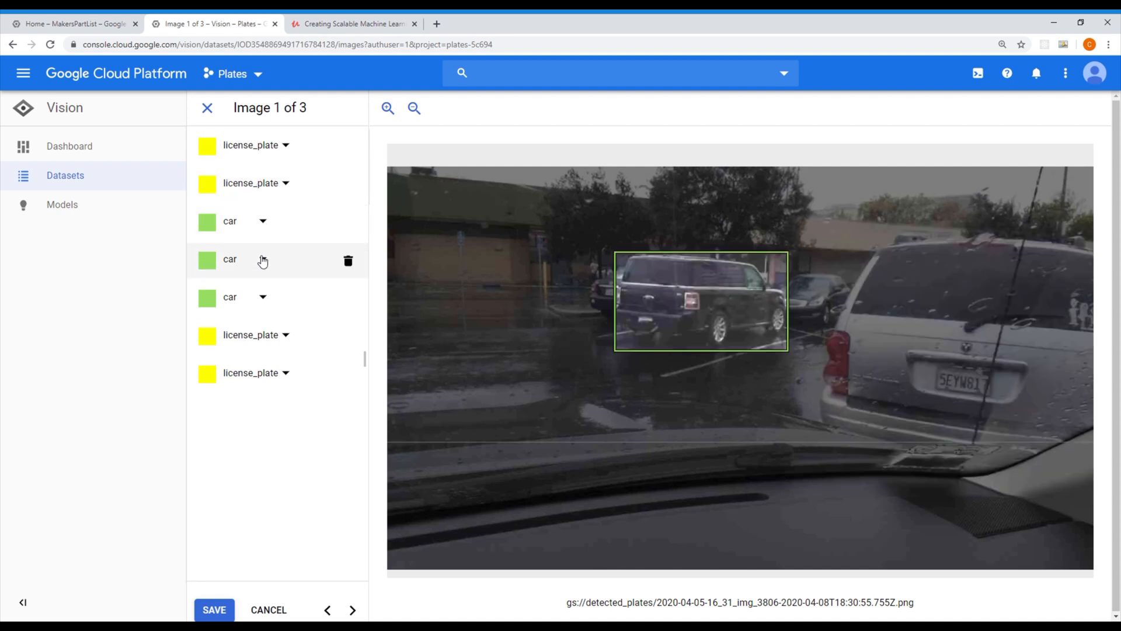
left_click(292, 341)
left_click(265, 329)
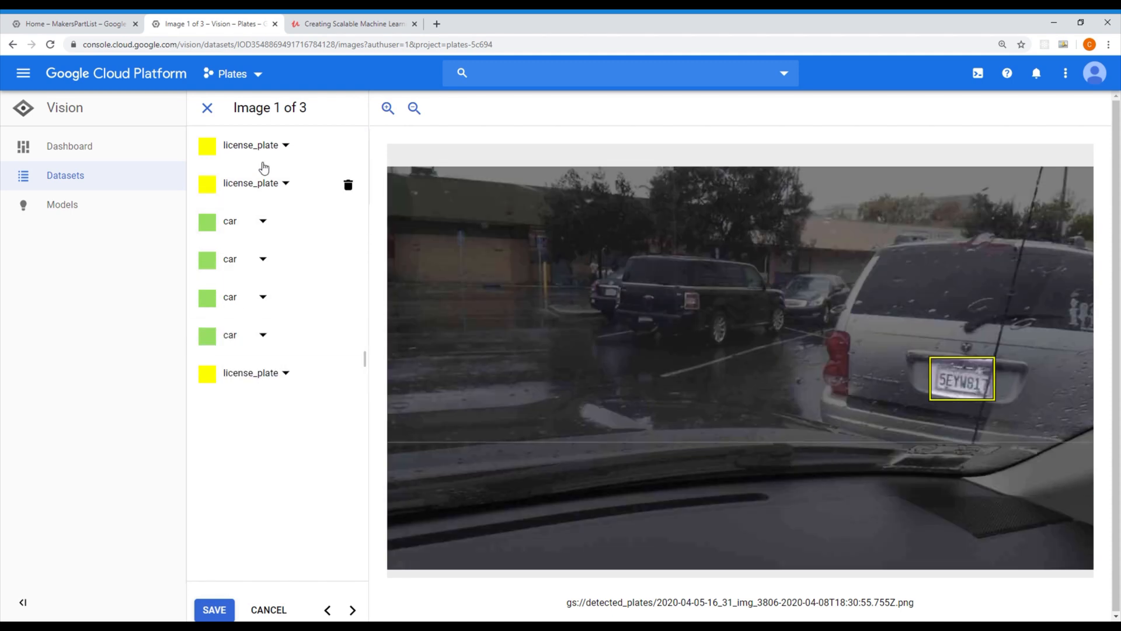
left_click(215, 610)
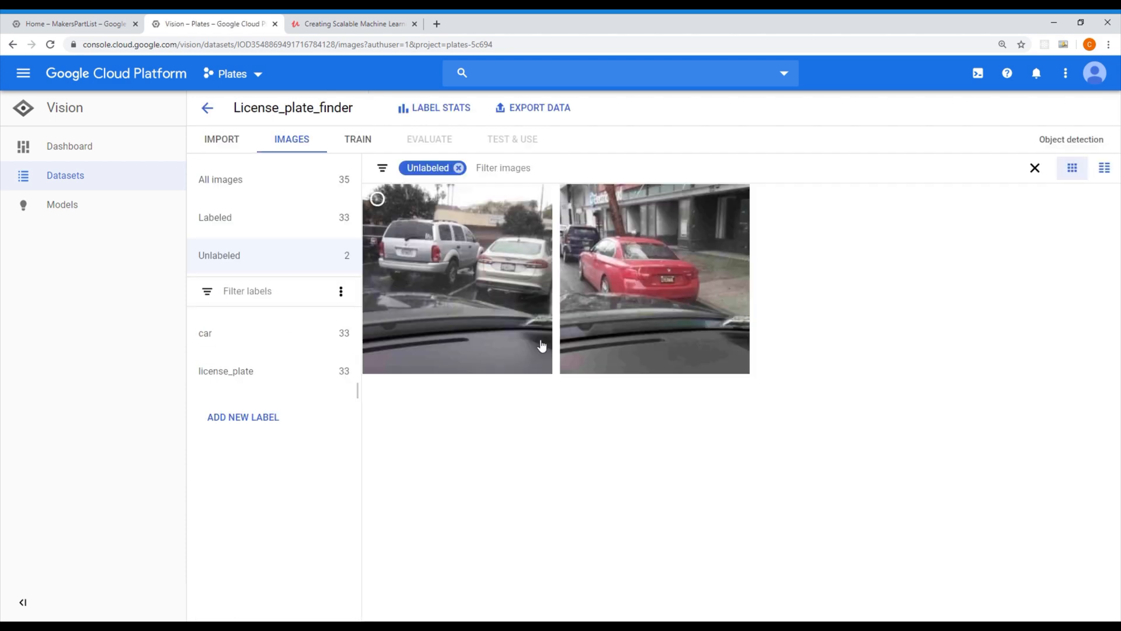
- Open the red BMW image and box the BMW, the dark small car, both their plates, and the white car beyond
left_click(724, 327)
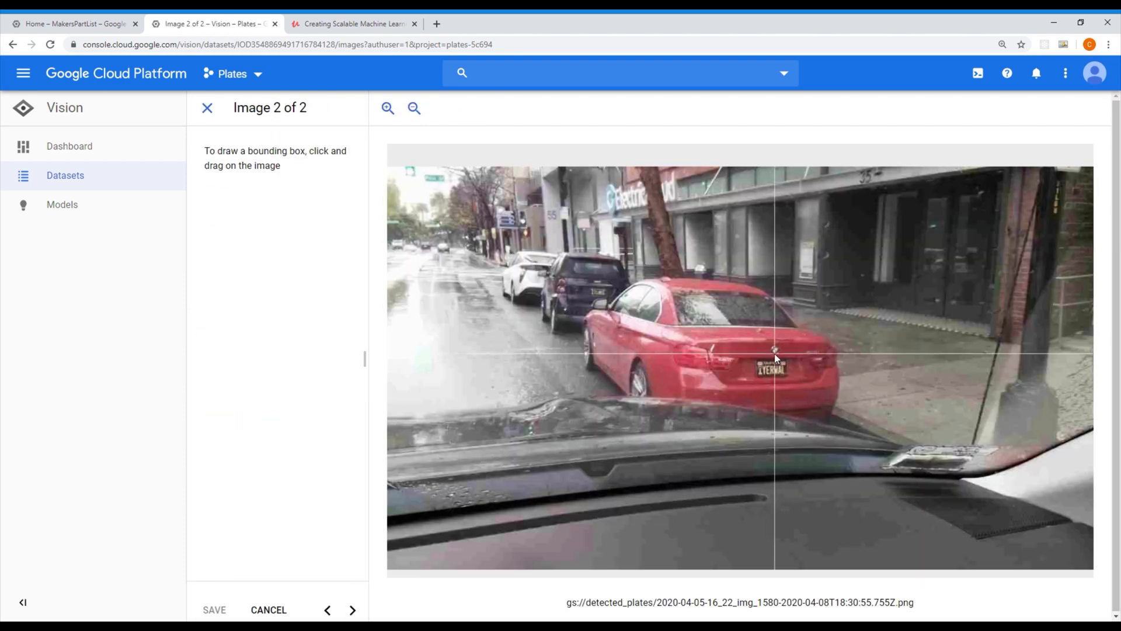
mouse_move(574, 275)
left_mouse_down()
mouse_move(845, 431)
mouse_move(607, 297)
left_mouse_up()
left_click_drag(536, 249, 636, 339)
left_click_drag(498, 249, 572, 306)
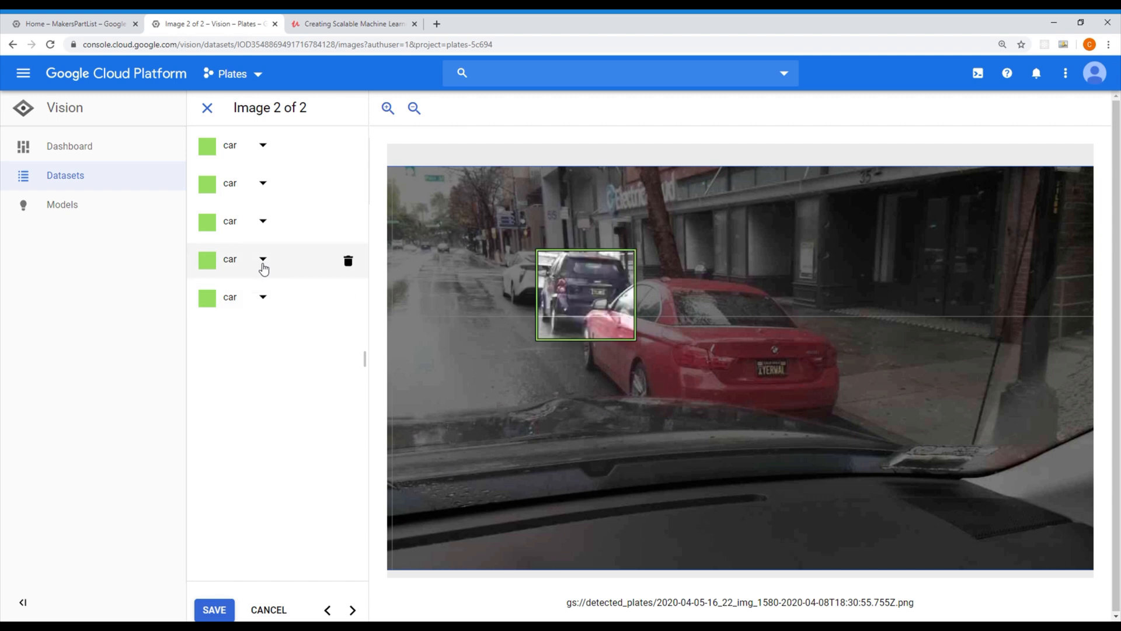
- Label the plate boxes of the red BMW and the dark small car license_plate and save the annotations
left_click(263, 222)
left_click(279, 254)
left_click(263, 145)
left_click(291, 178)
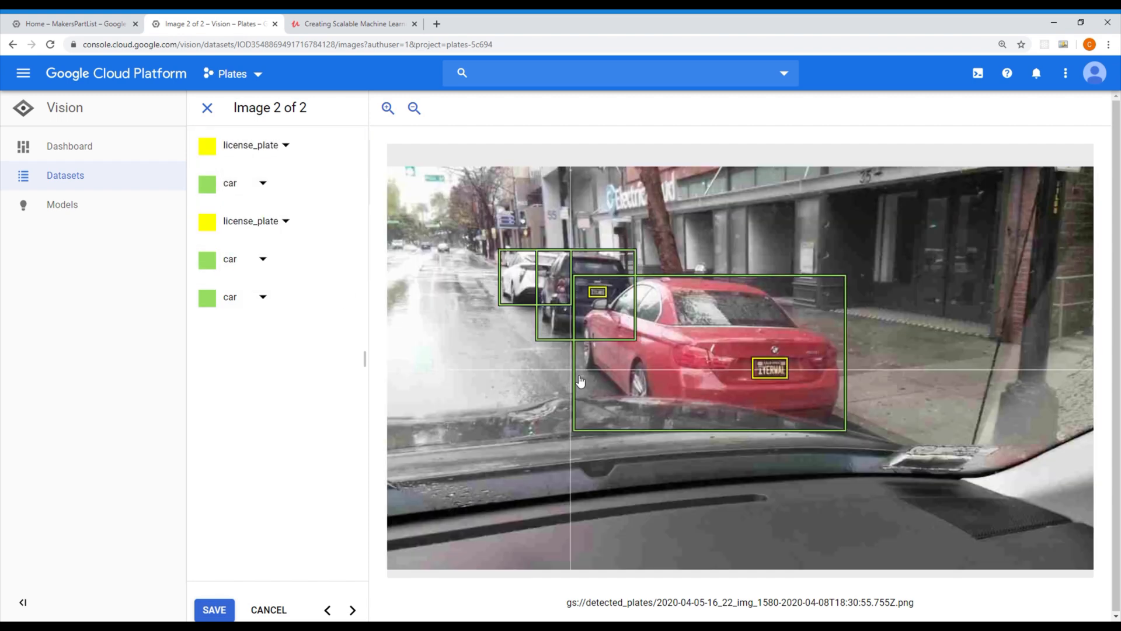
left_click(214, 609)
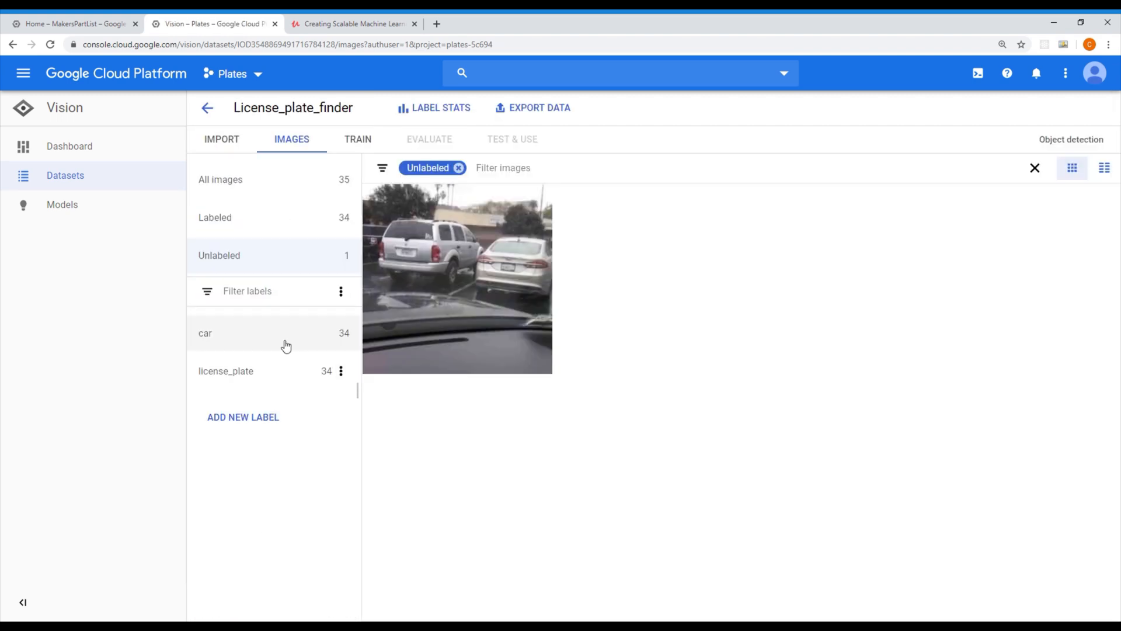
- Open the last unlabeled image and box the beige sedan, the silver SUV, the black SUV and each one's plate
left_click(457, 275)
left_click_drag(834, 329, 870, 356)
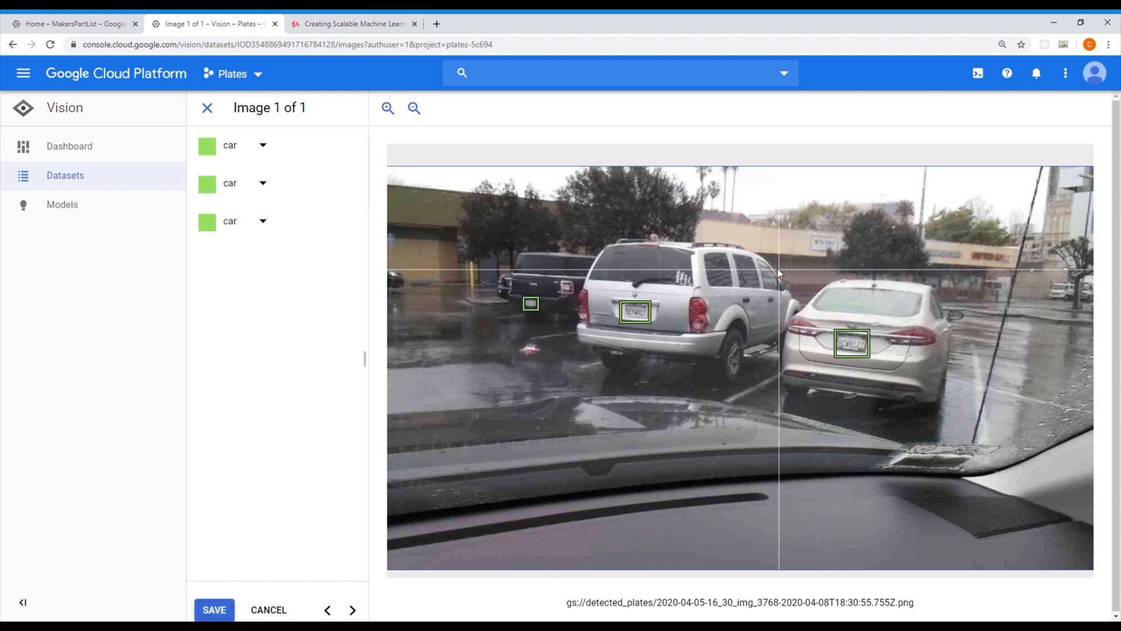
left_click_drag(779, 270, 971, 421)
left_click_drag(578, 235, 796, 413)
left_click_drag(512, 244, 602, 327)
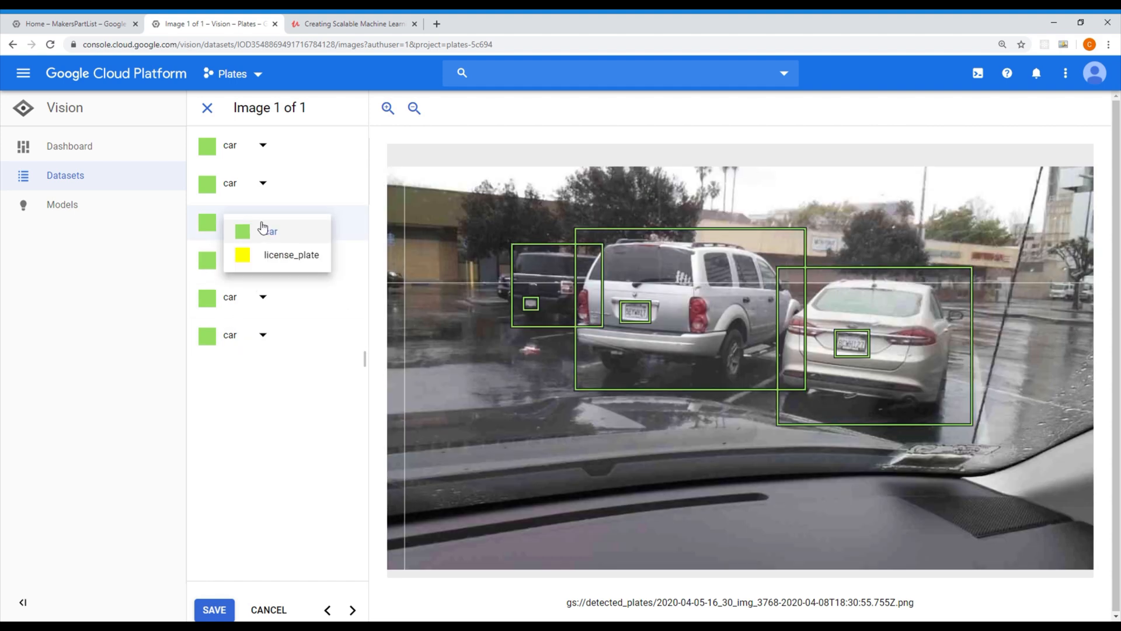
- Label the plate boxes of the beige sedan, silver SUV and black SUV license_plate and save the annotations
left_click(292, 254)
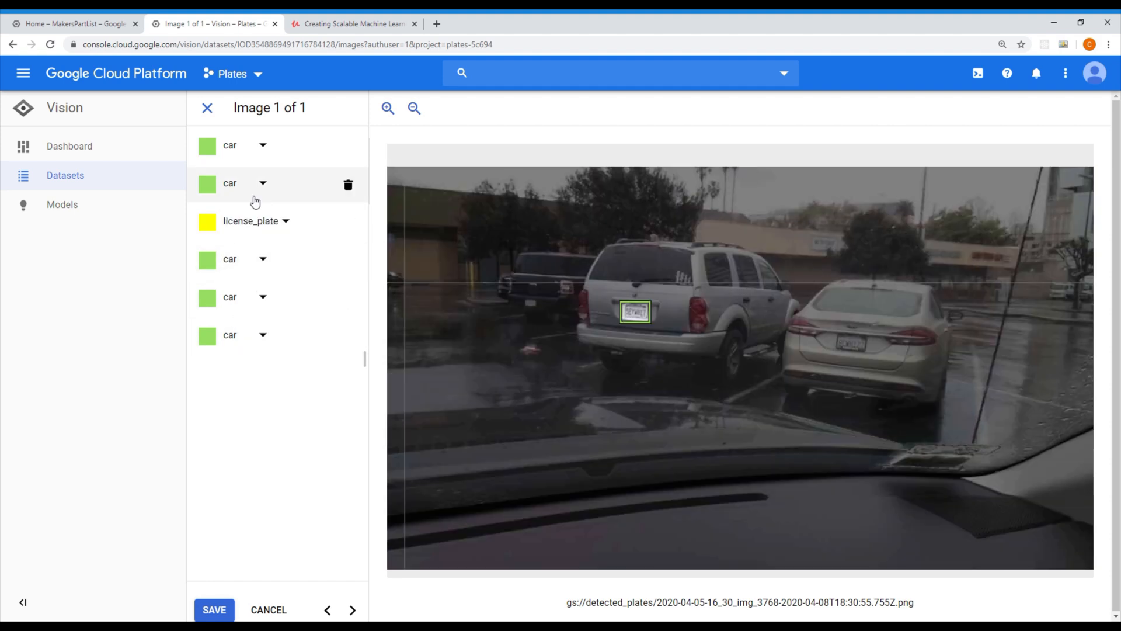
left_click(263, 183)
left_click(292, 216)
left_click(263, 144)
left_click(292, 178)
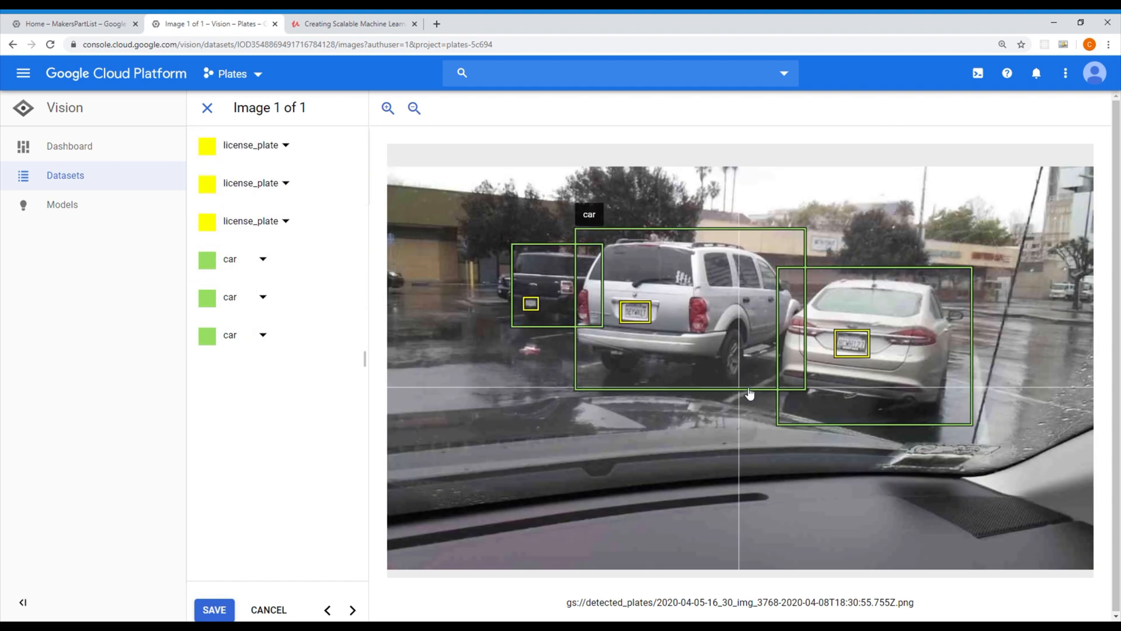
left_click(215, 610)
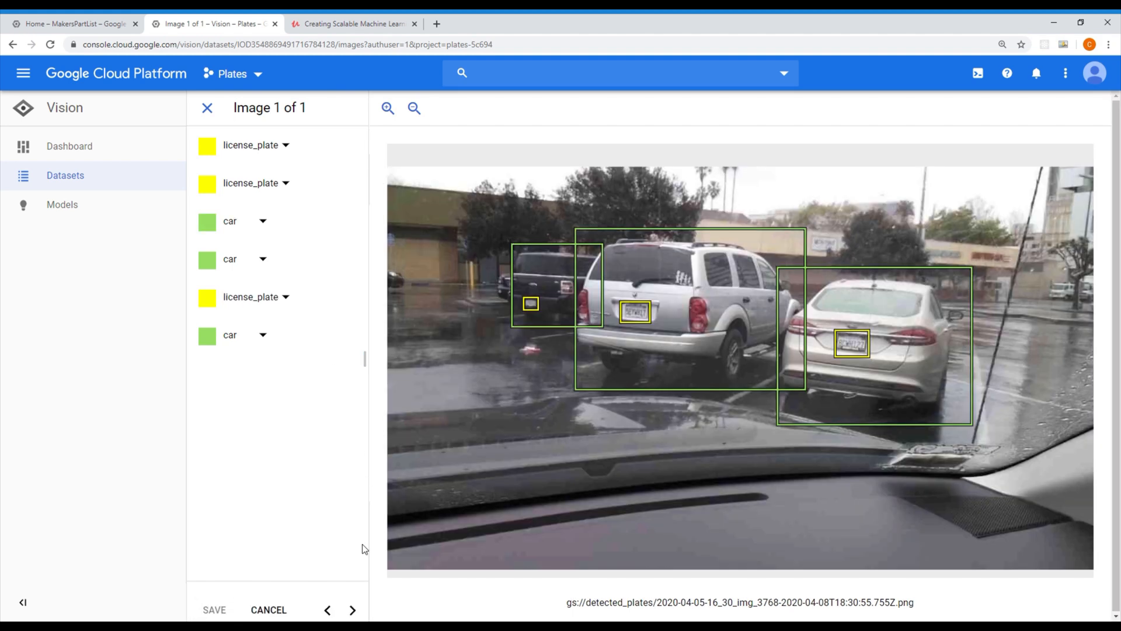